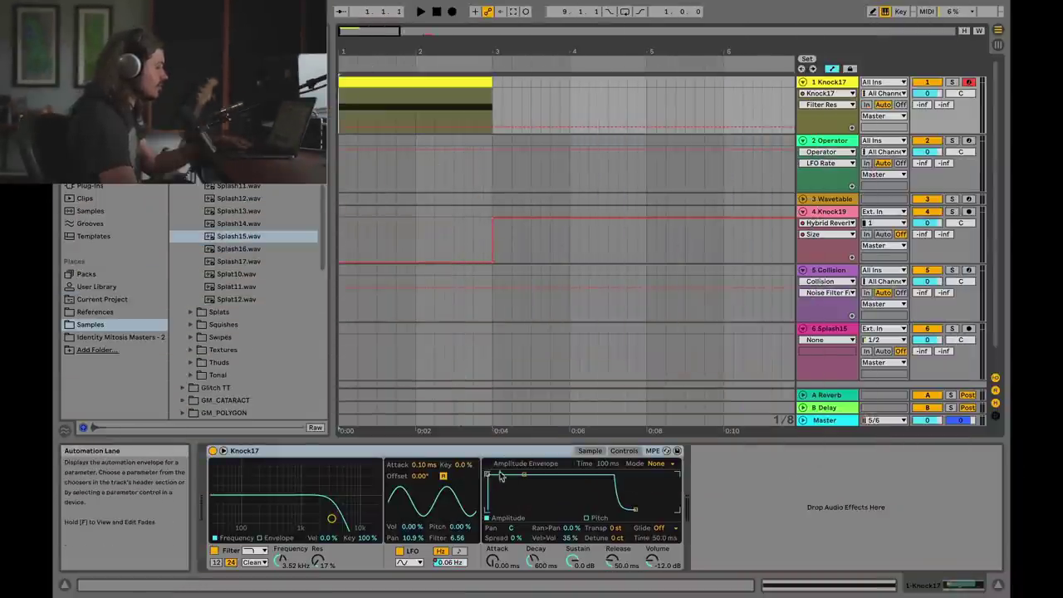
Step: Play back the existing two-bar Knock17 clip for reference and insert a new MIDI track below it
key("space")
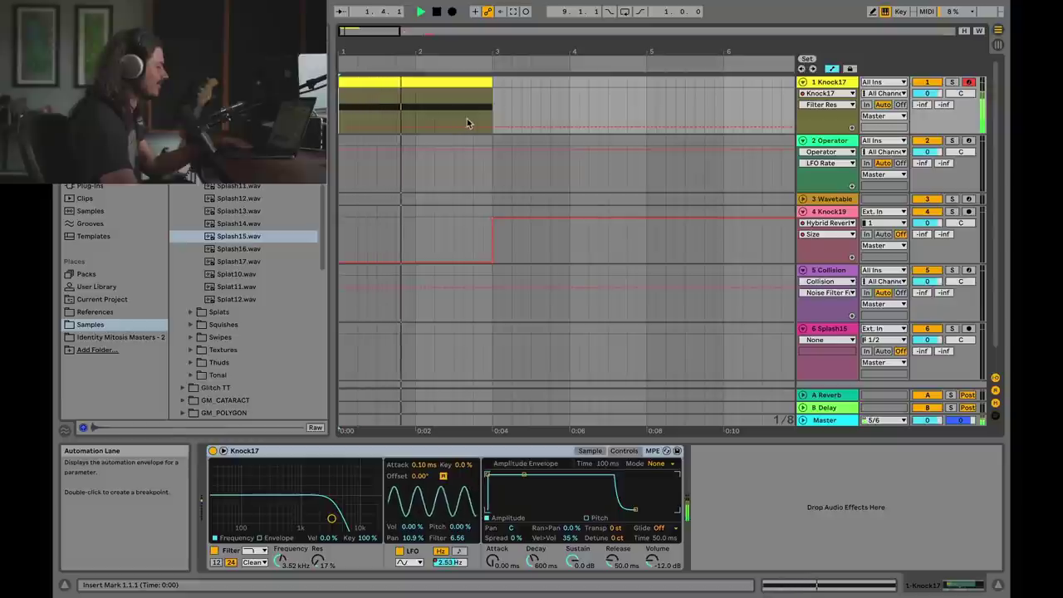
key("space")
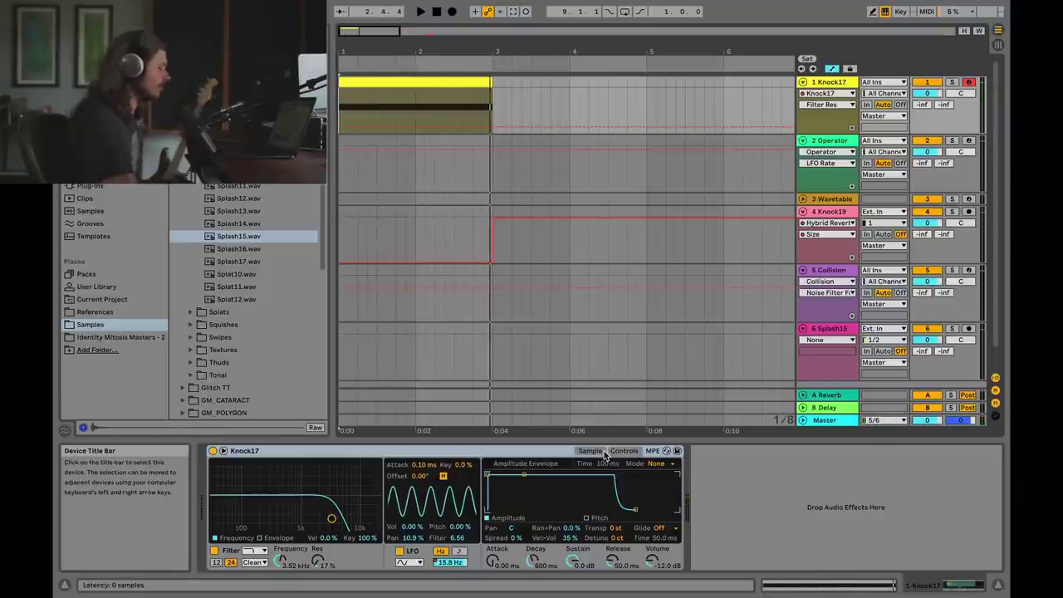
right_click(841, 86)
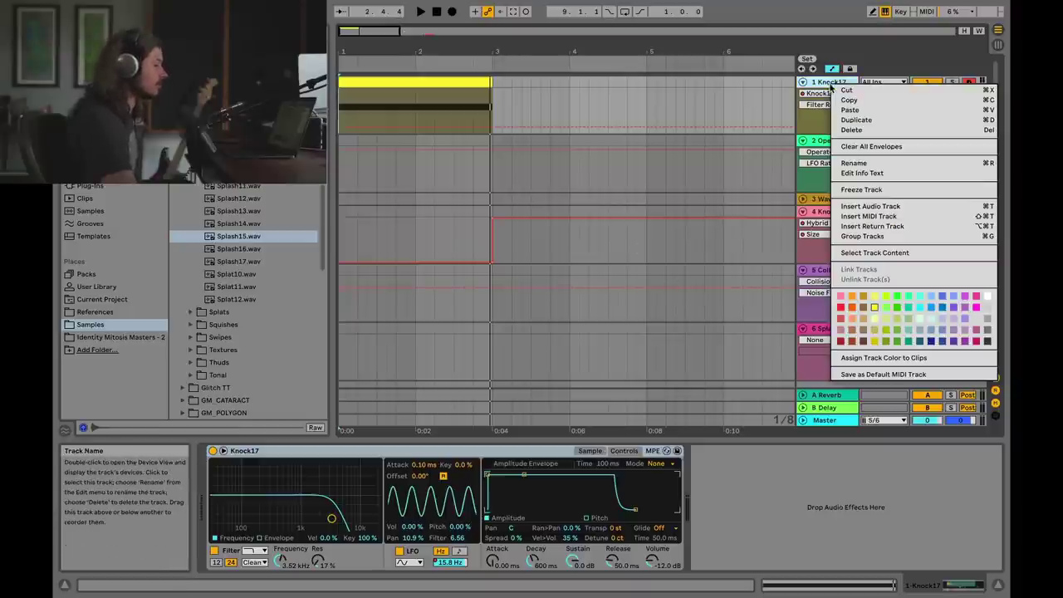
left_click(866, 217)
Step: Audition the Knock samples in the Samples folder and load Knock14.WAV as an instrument on the new MIDI track
scroll(191, 178, "down", 3)
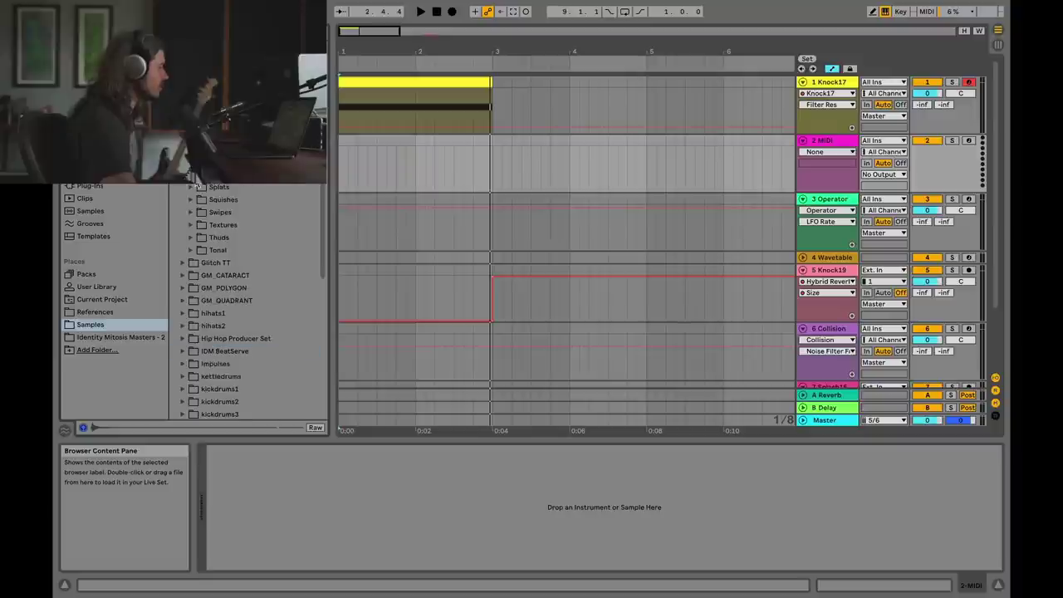
scroll(217, 249, "down", 3)
left_click(218, 188)
left_click(236, 262)
left_click(237, 313)
left_click(241, 338)
left_click(240, 313)
left_click(241, 275)
left_click(244, 238)
left_click(244, 262)
left_click(247, 275)
left_click(253, 300)
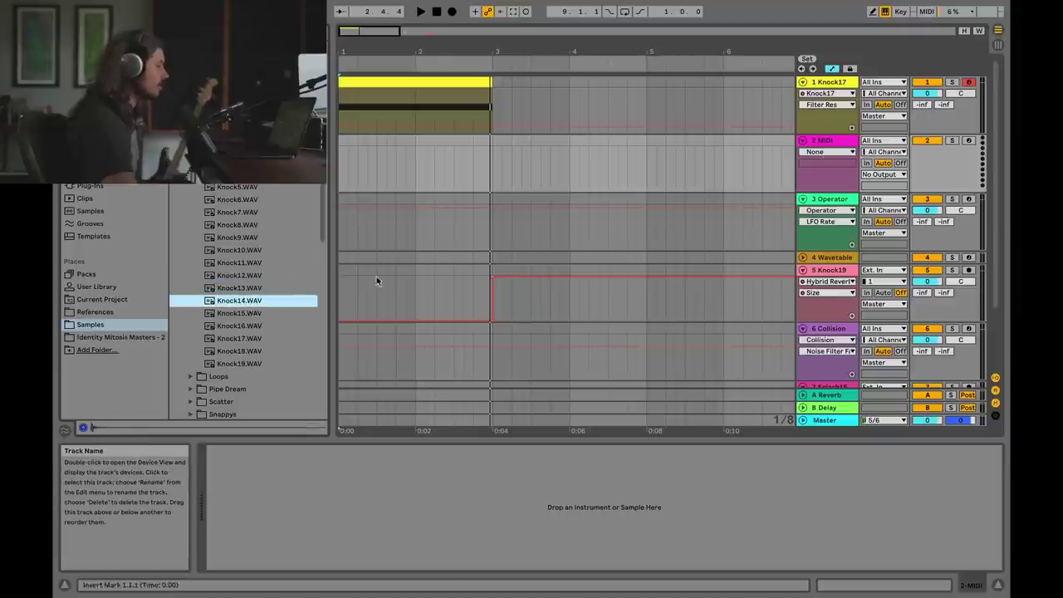
left_click_drag(236, 304, 378, 505)
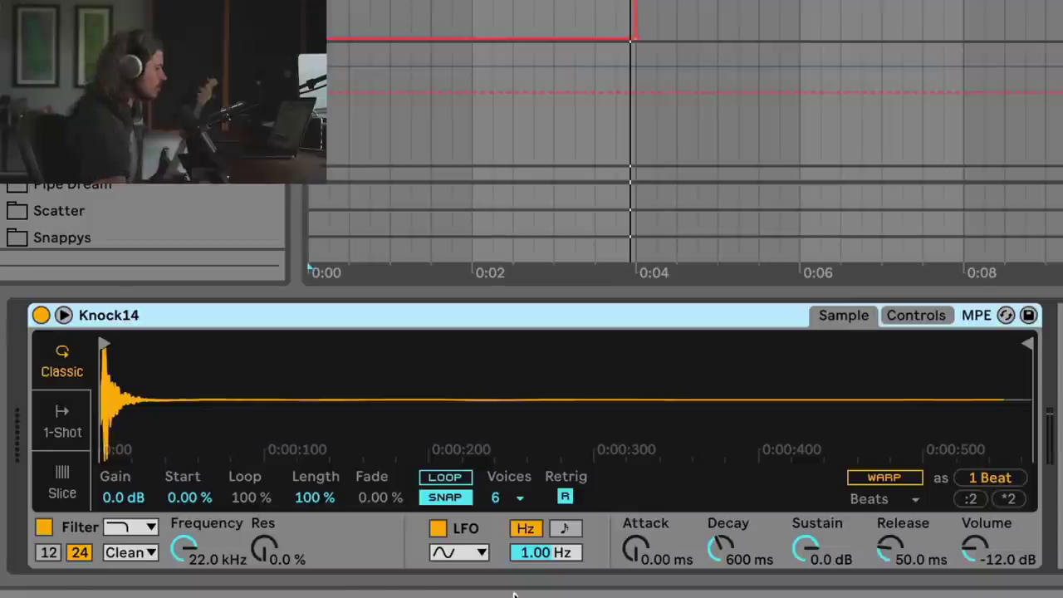
Step: Turn on Loop for the Knock14 sample and shorten its region to end just past the 0:00:100 mark
left_click(439, 469)
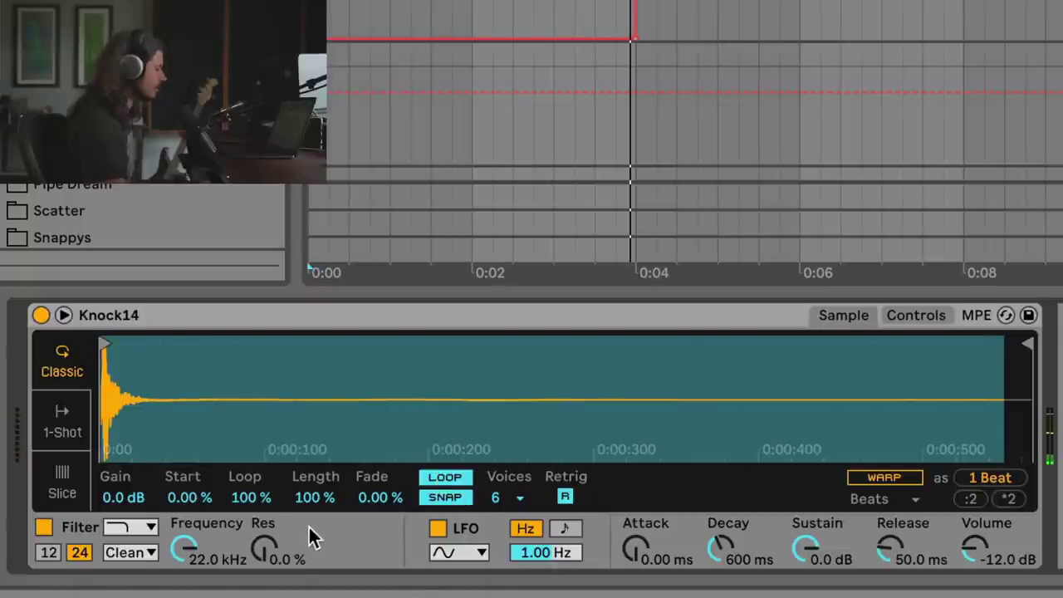
left_click(316, 496)
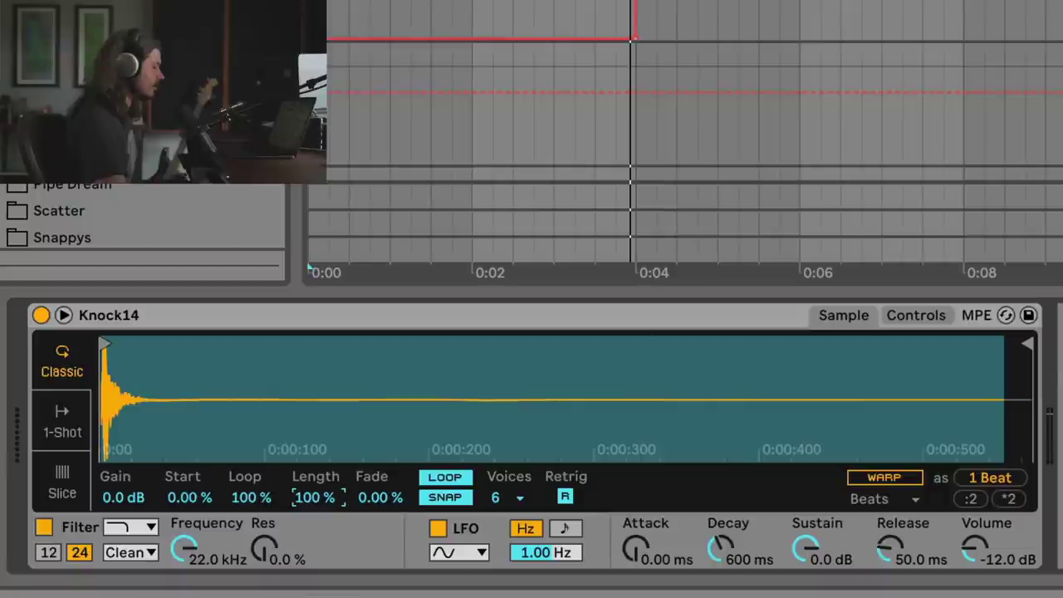
mouse_move(1018, 346)
left_mouse_down()
mouse_move(304, 356)
mouse_move(340, 357)
mouse_move(344, 343)
left_mouse_up()
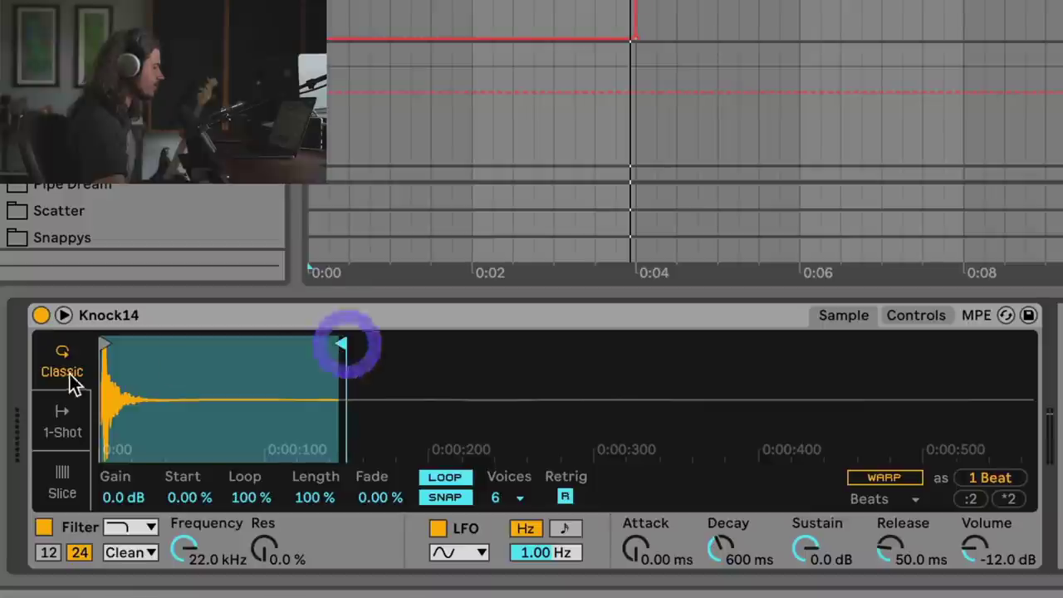
mouse_move(102, 342)
left_mouse_down()
mouse_move(133, 339)
mouse_move(102, 341)
left_mouse_up()
left_click_drag(328, 340, 291, 342)
left_click(291, 342)
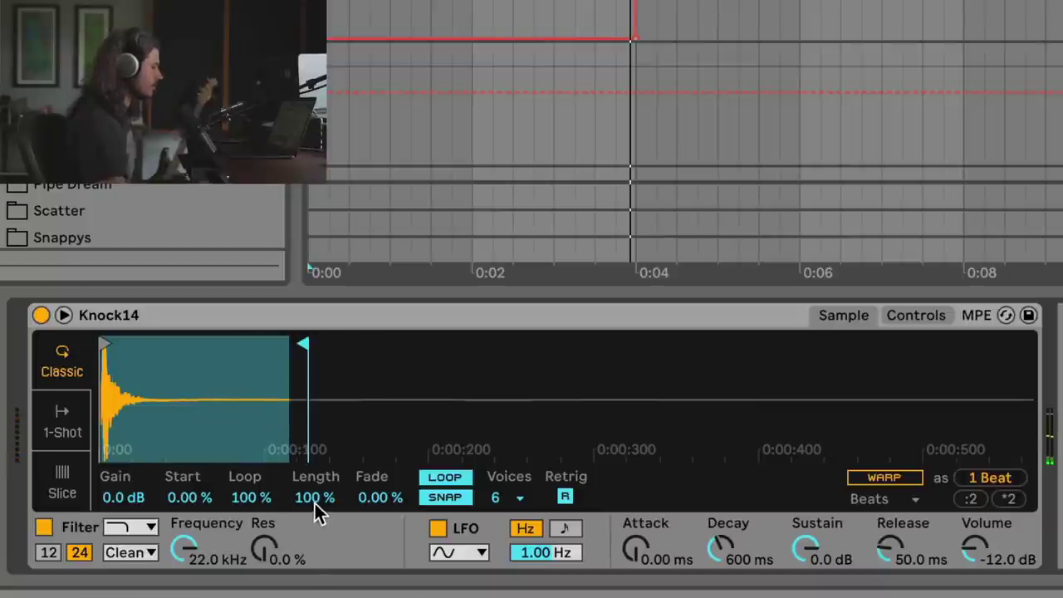
Step: Turn off Snap for the looped sample and test its Length control, leaving it at 100 %
mouse_move(311, 496)
left_mouse_down()
mouse_move(311, 544)
mouse_move(311, 502)
left_mouse_up()
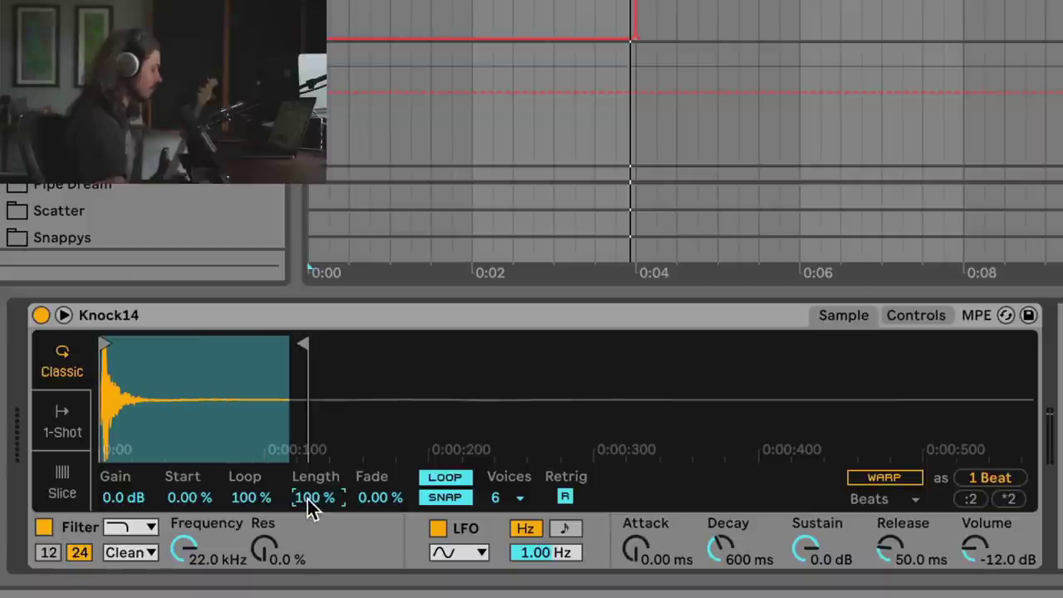
mouse_move(309, 499)
left_mouse_down()
mouse_move(309, 557)
mouse_move(309, 498)
left_mouse_up()
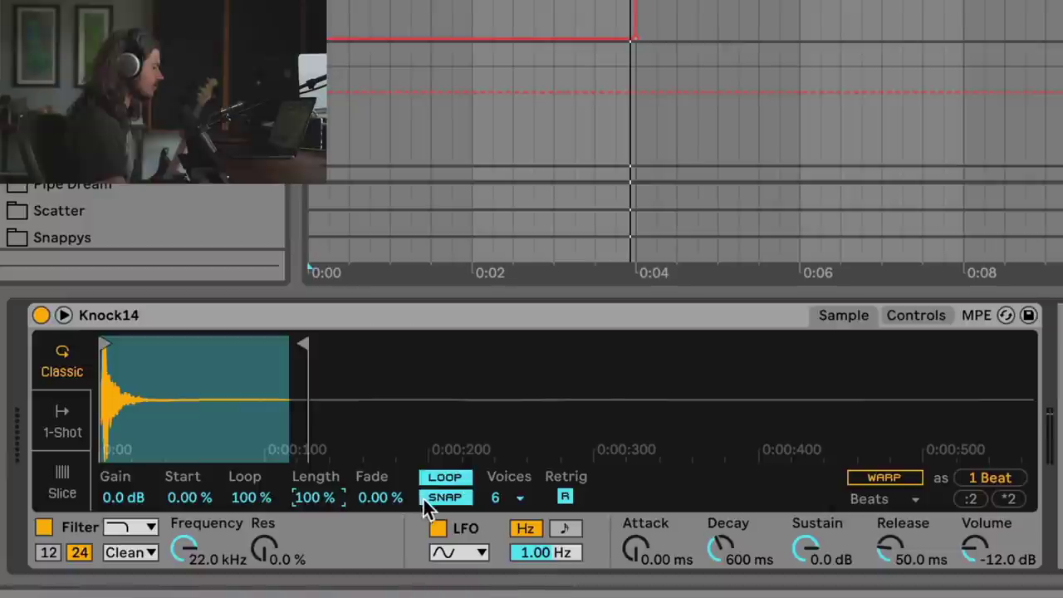
left_click(446, 496)
mouse_move(315, 497)
left_mouse_down()
mouse_move(316, 580)
mouse_move(315, 497)
left_mouse_up()
Step: Move the sample's start marker past the opening transient and test Length again, leaving it at 100 %
left_click_drag(127, 360, 114, 396)
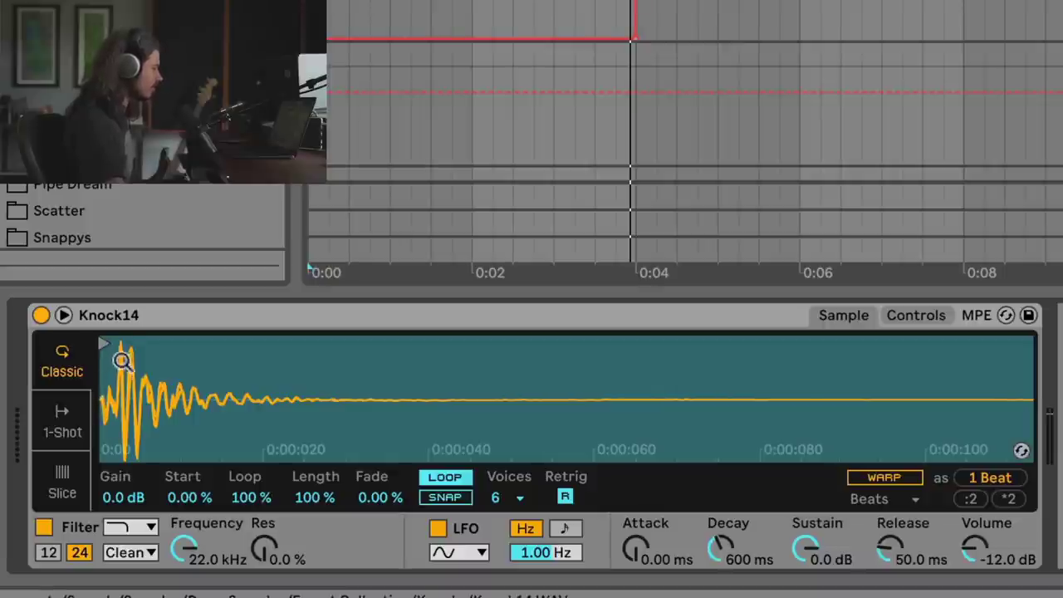
mouse_move(110, 347)
left_mouse_down()
mouse_move(146, 355)
mouse_move(177, 337)
left_mouse_up()
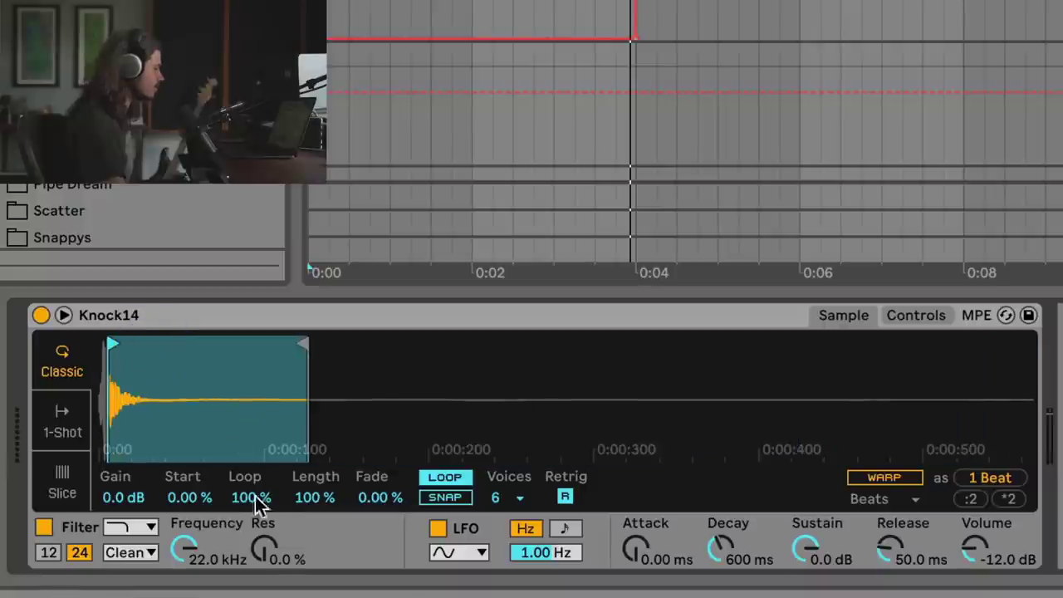
mouse_move(308, 500)
left_mouse_down()
mouse_move(307, 581)
mouse_move(310, 501)
left_mouse_up()
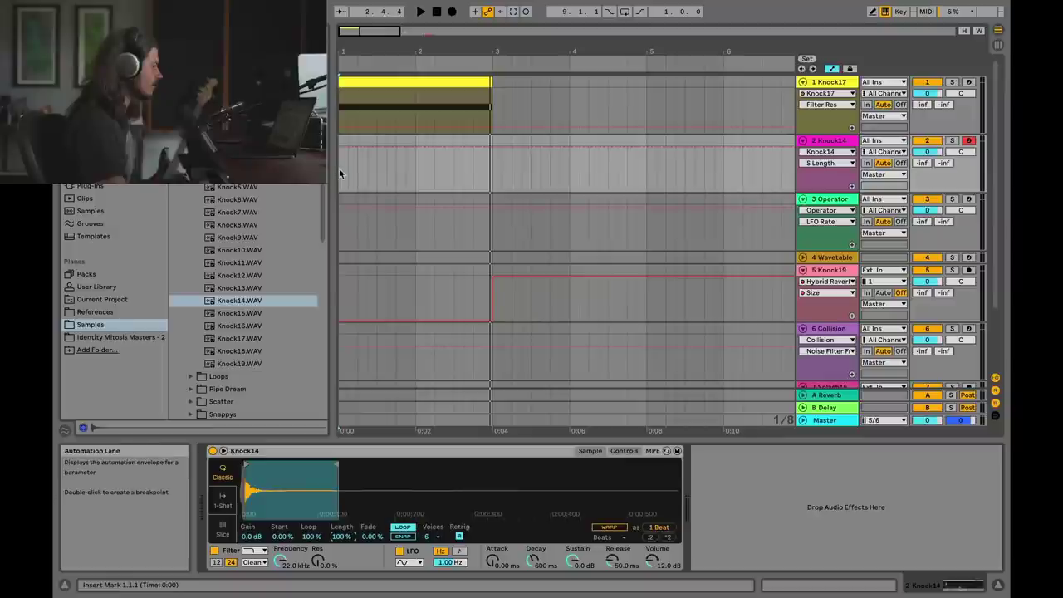
Step: Create a two-bar MIDI clip from bar 1 on the Knock14 track and draw a C3 note across its full length
left_click_drag(339, 168, 488, 171)
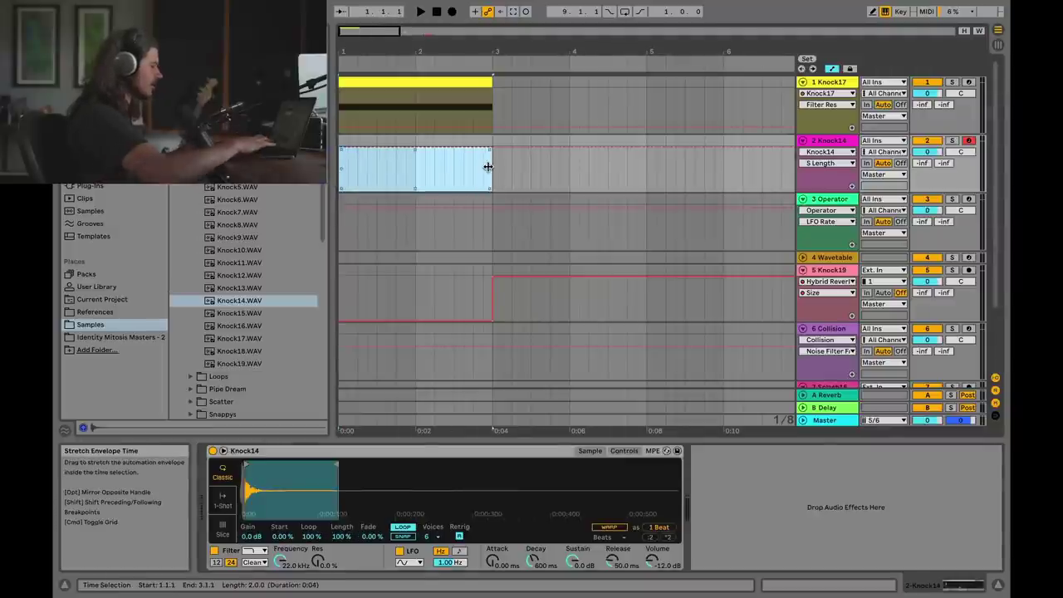
key("super+shift+m")
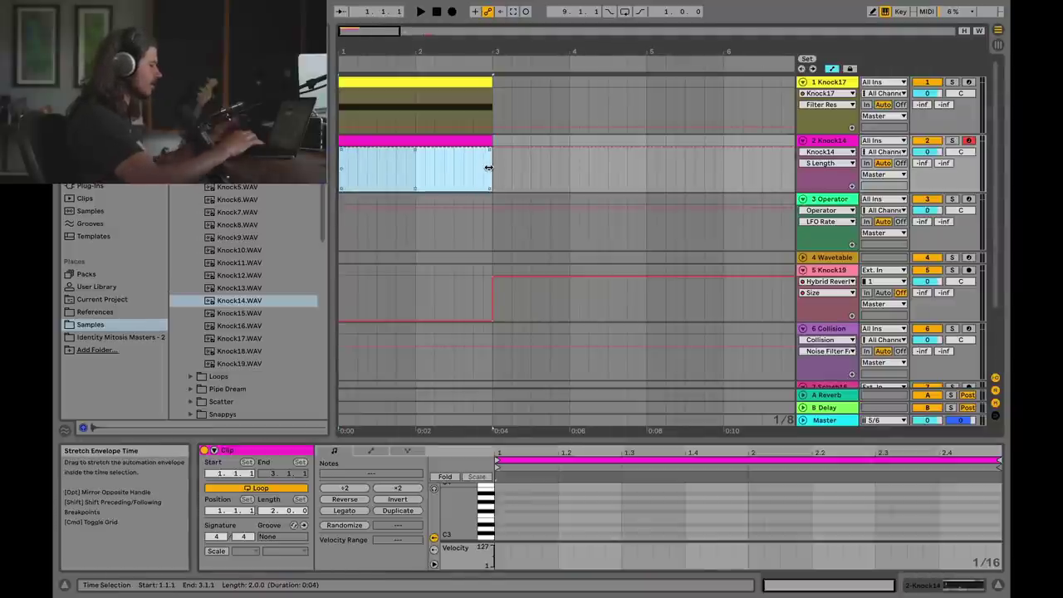
double_click(504, 534)
left_click_drag(510, 538, 972, 538)
left_click_drag(976, 574, 996, 574)
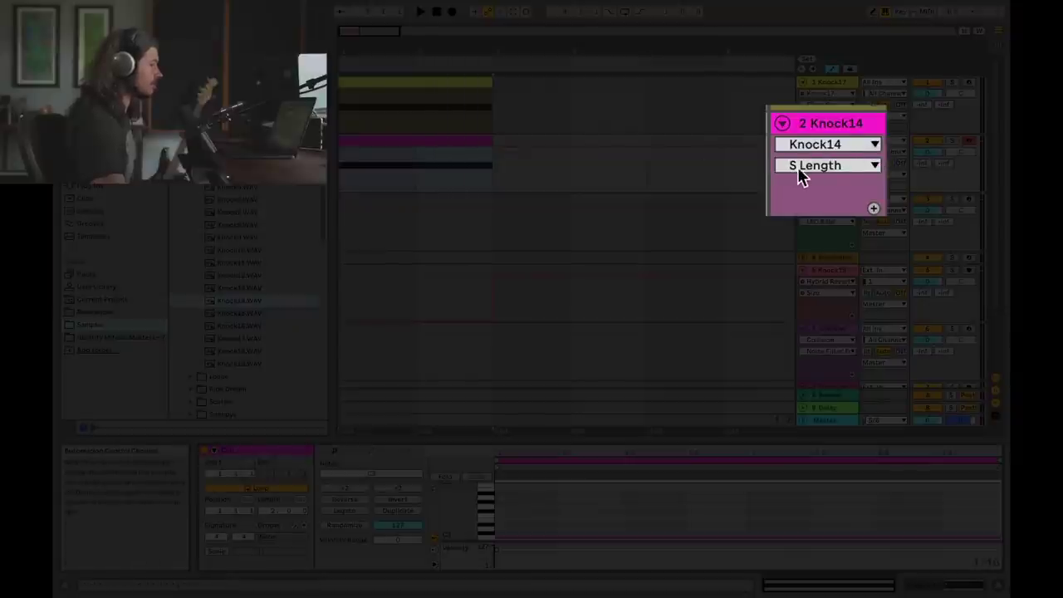
Step: Automate S Length to fall from 100 % at the Knock14 clip's start to near zero at its end, and play it
key("shift+Tab")
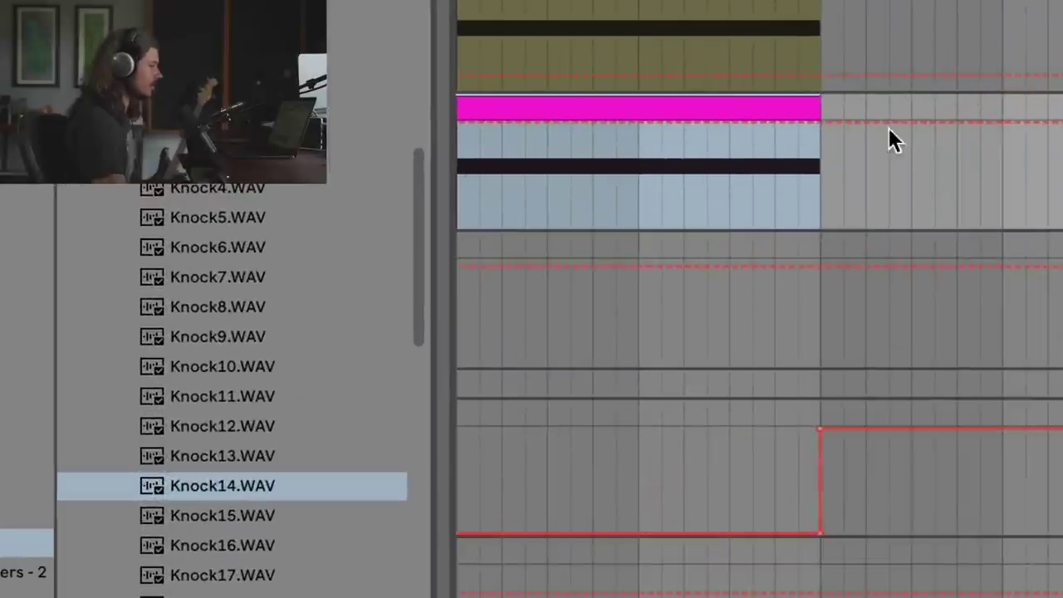
left_click(553, 128)
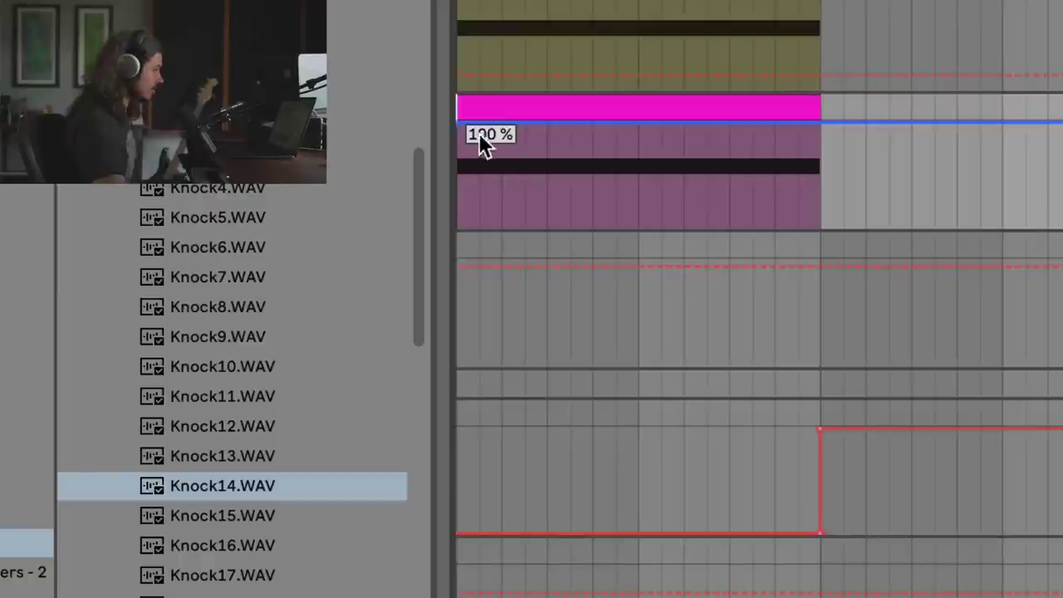
left_click_drag(515, 125, 818, 226)
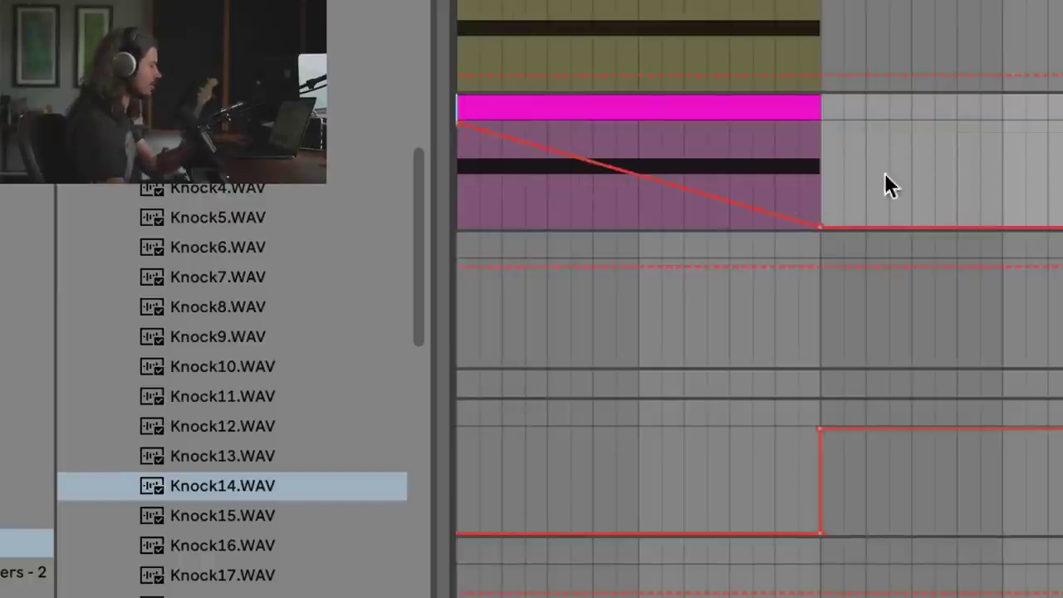
left_click(551, 100)
key("space")
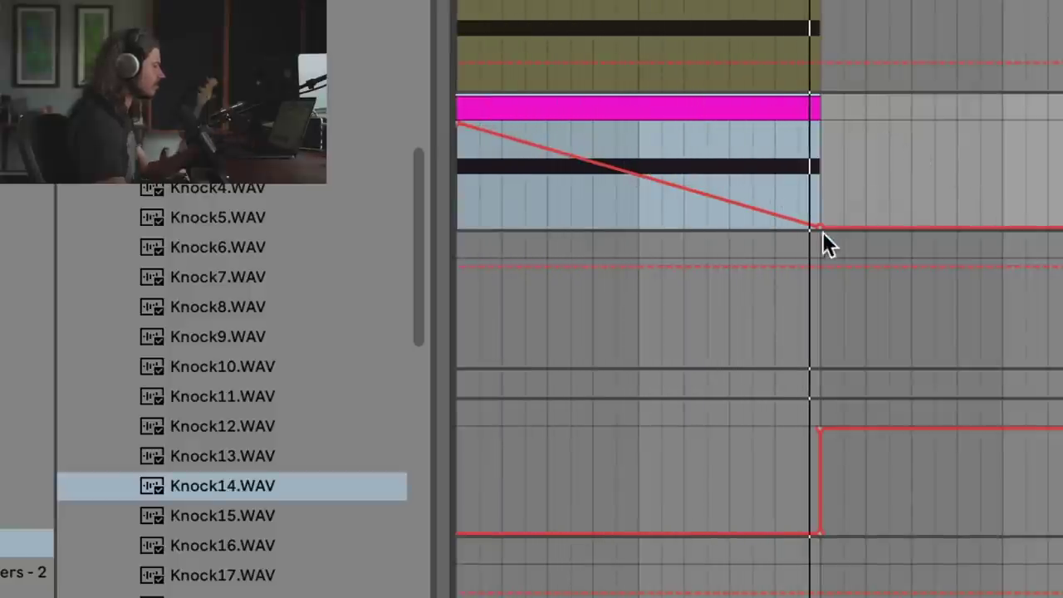
Step: Bend the S Length automation ramp downward into a curve and play the clip
mouse_move(780, 221)
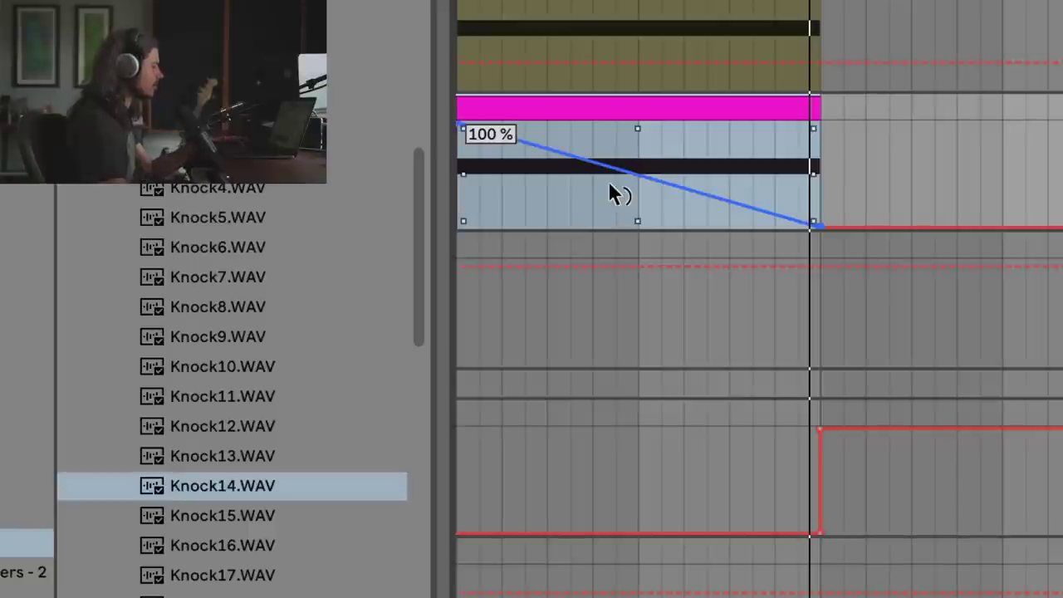
left_click_drag(607, 180, 608, 207)
key("space")
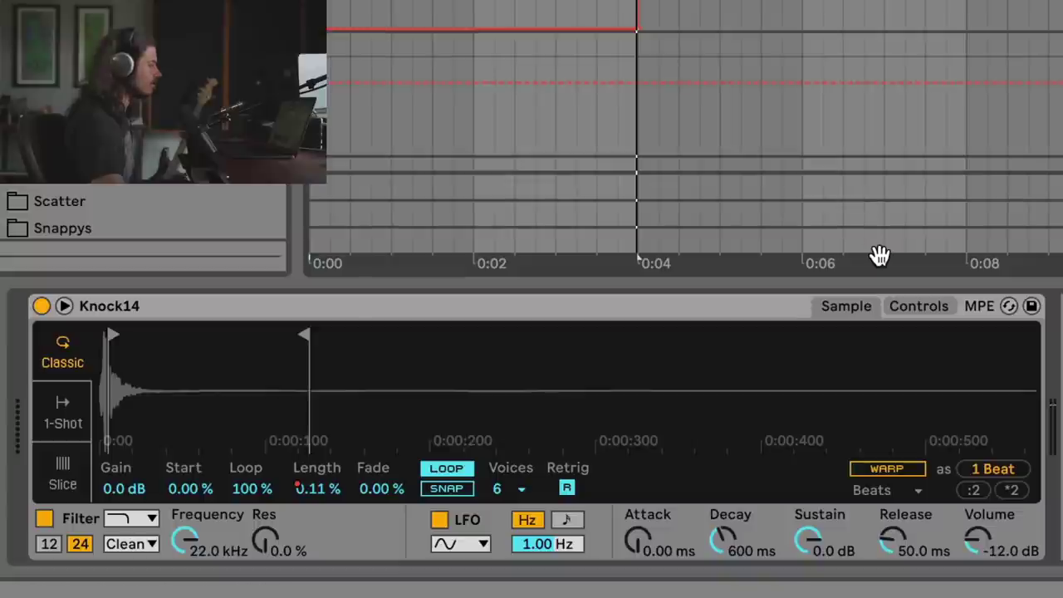
Step: Set the Knock14 filter frequency to 5.94 kHz and the LFO's filter modulation to 9.56 while listening to the clip
left_click(917, 308)
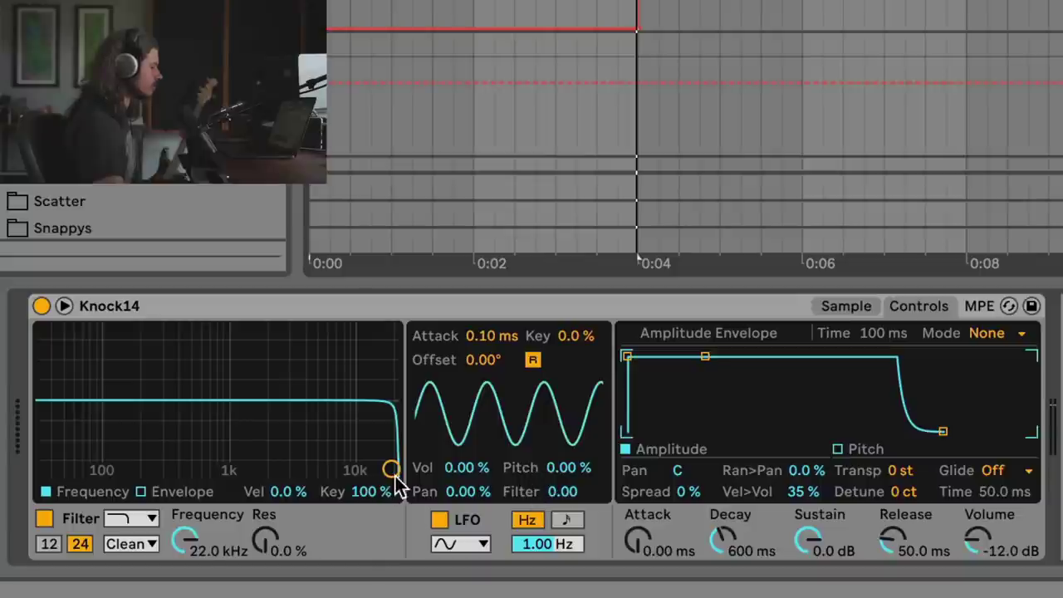
left_click_drag(177, 564, 177, 584)
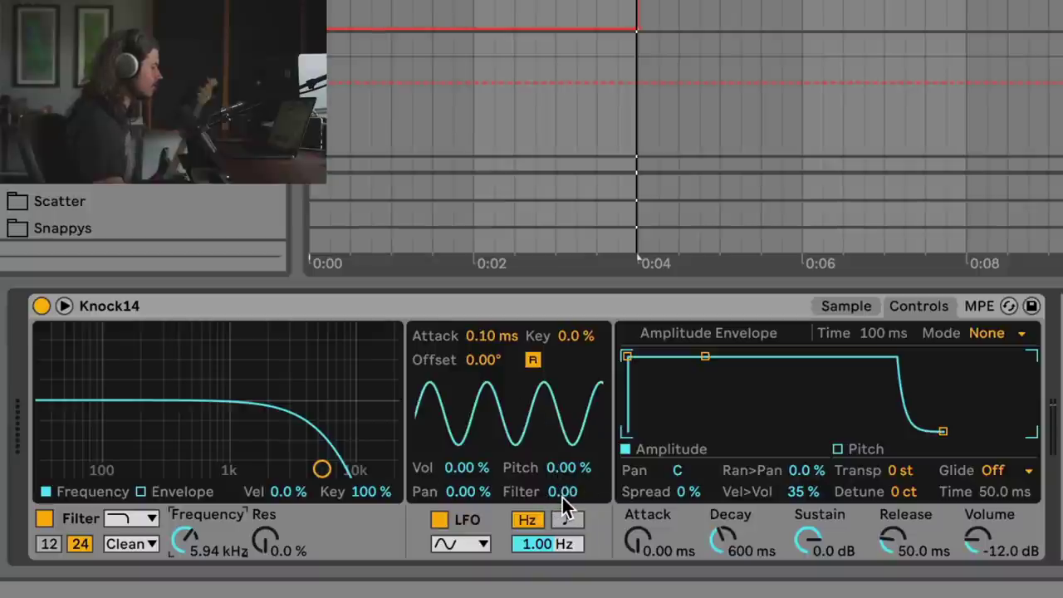
mouse_move(564, 494)
left_mouse_down()
mouse_move(564, 477)
mouse_move(564, 497)
mouse_move(578, 482)
mouse_move(574, 495)
left_mouse_up()
key("space")
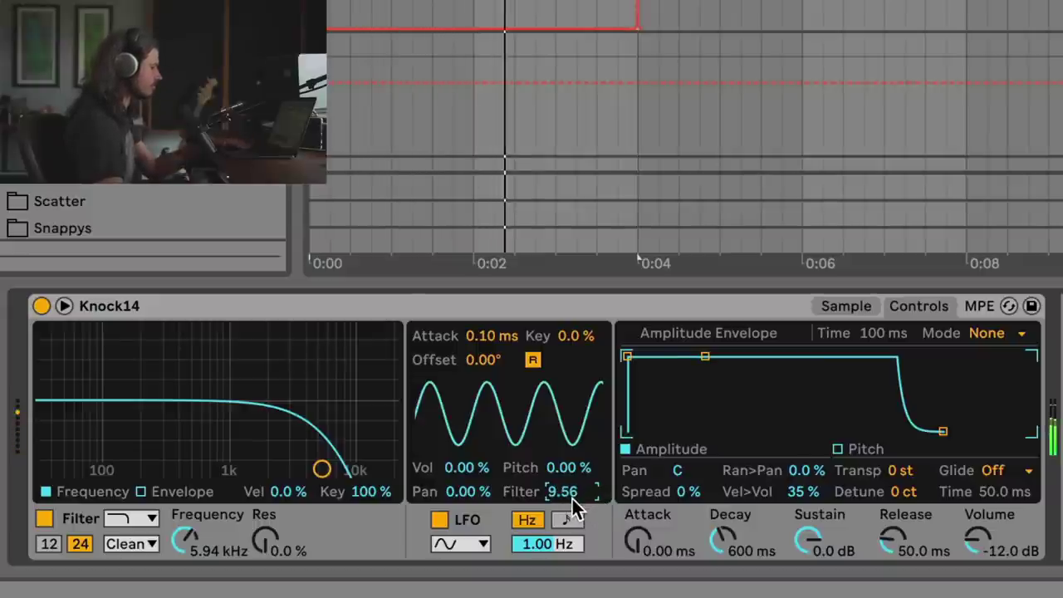
Step: Set the filter resonance to 23 %, its frequency to 1.88 kHz and the LFO's filter modulation to 14.6
left_click_drag(269, 555, 270, 528)
left_click_drag(562, 491, 554, 491)
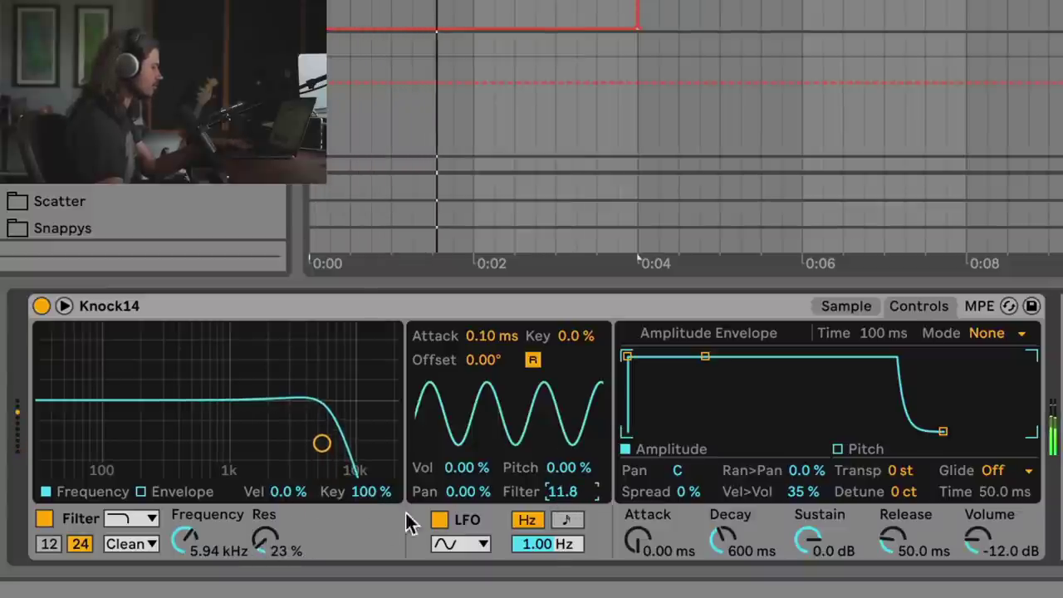
left_click_drag(190, 540, 190, 563)
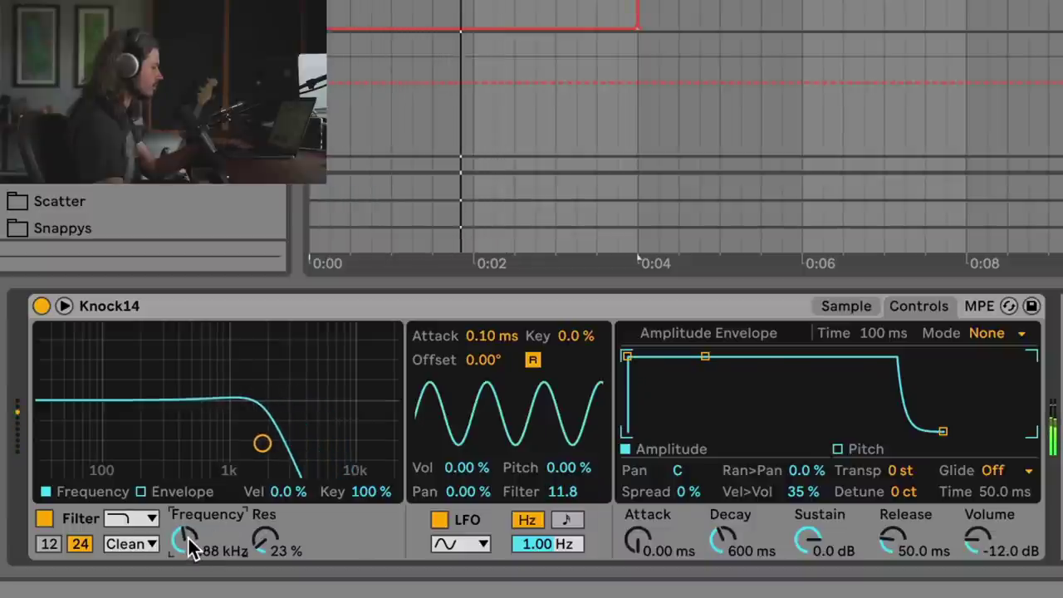
left_click_drag(539, 481, 540, 478)
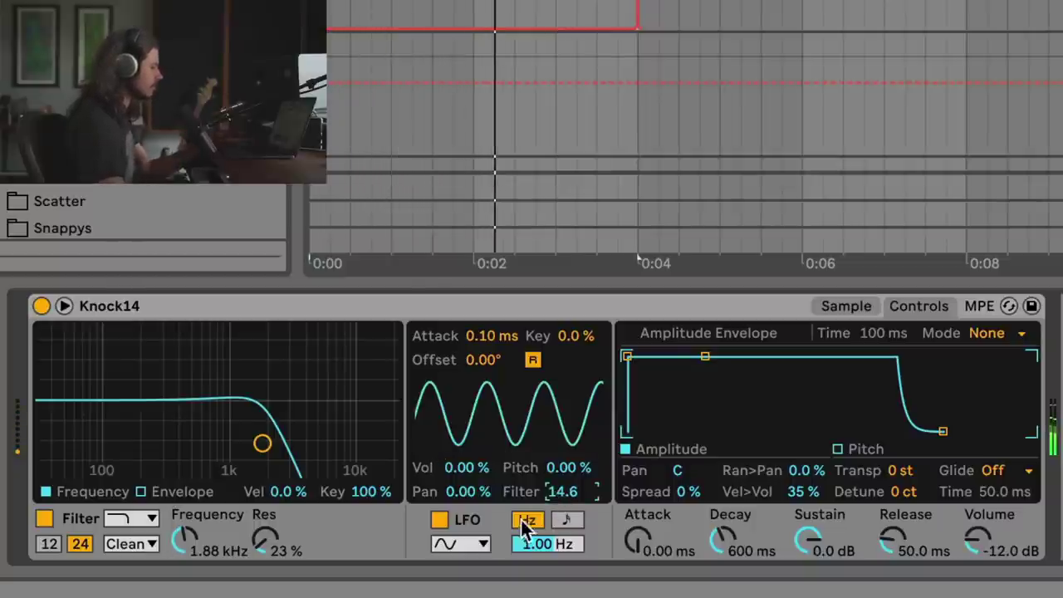
Step: Set the LFO rate to 0.14 Hz and automate it rising across the two-bar Knock14 clip to about 14.6 Hz at bar 3
left_click_drag(535, 550, 575, 556)
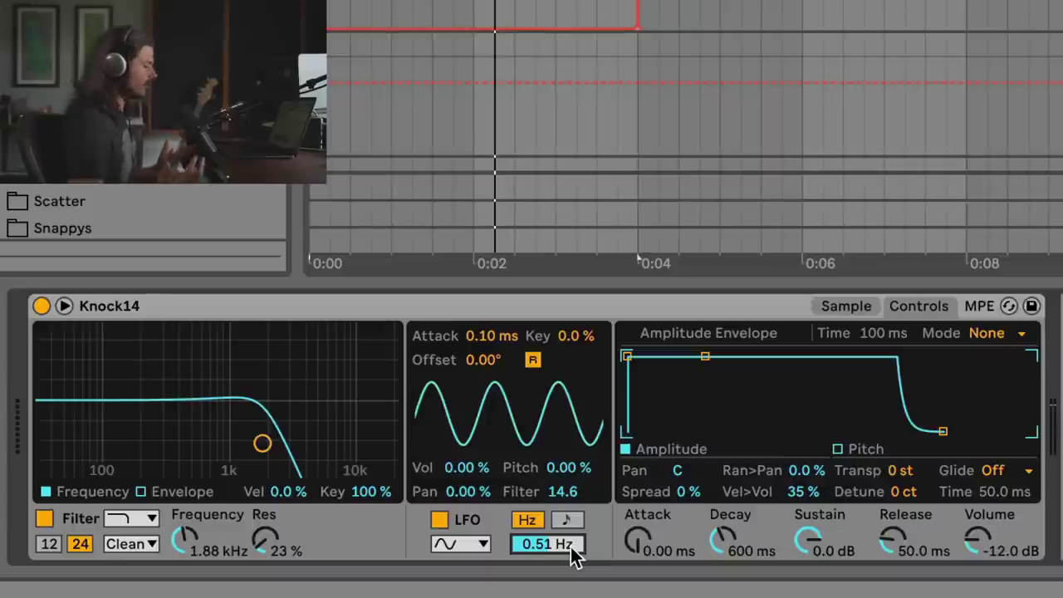
left_click_drag(556, 545, 556, 586)
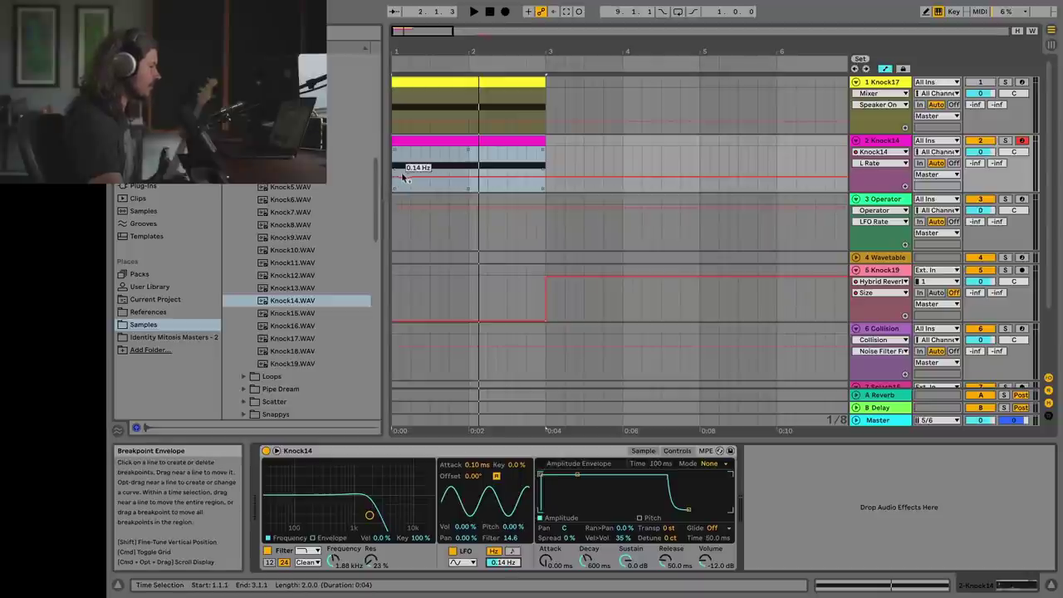
left_click(397, 181)
left_click_drag(546, 176, 545, 154)
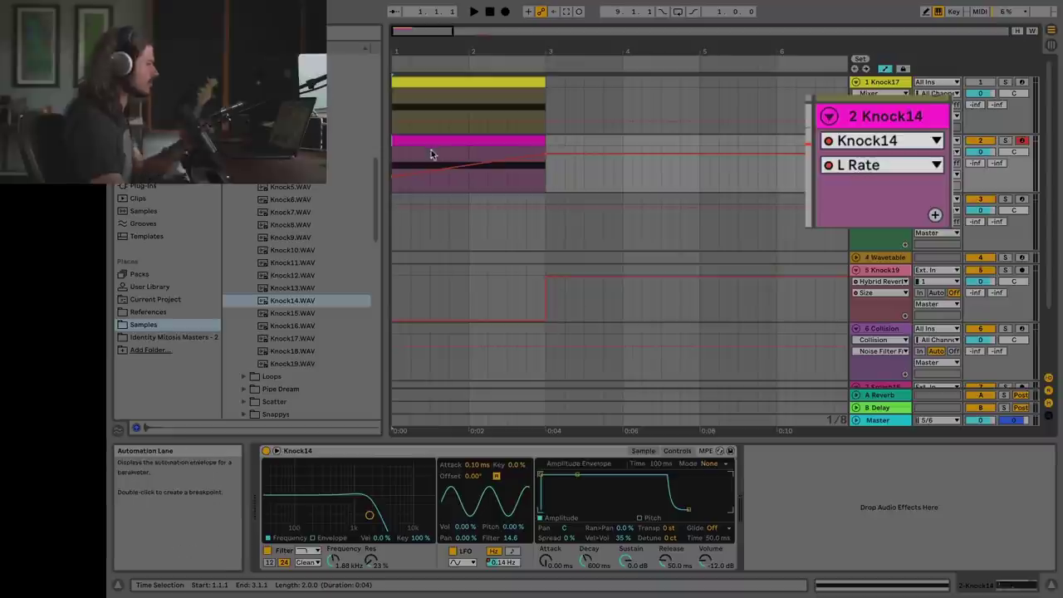
key("space")
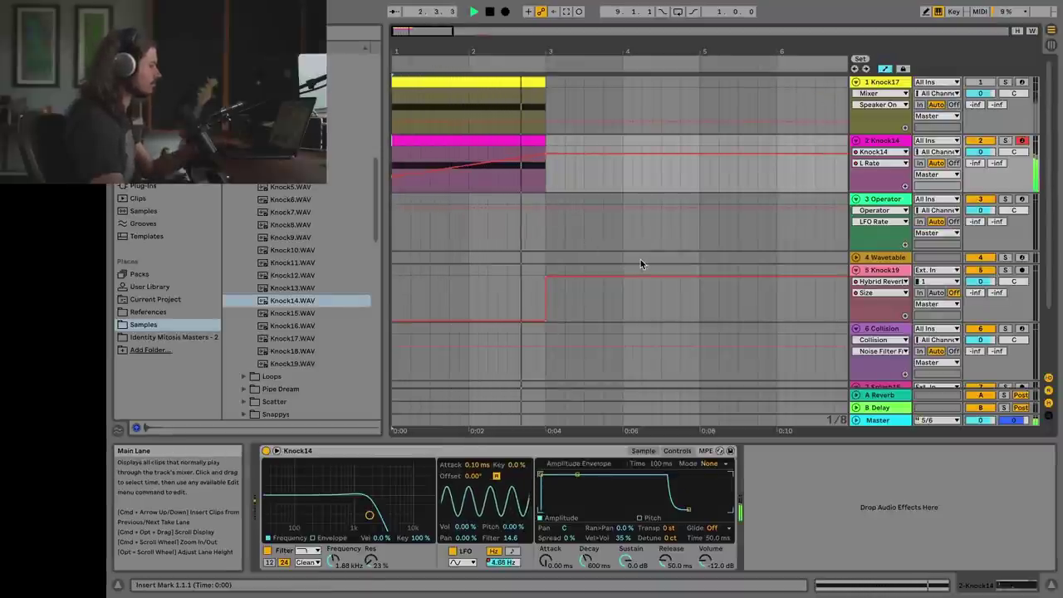
left_click_drag(555, 153, 553, 150)
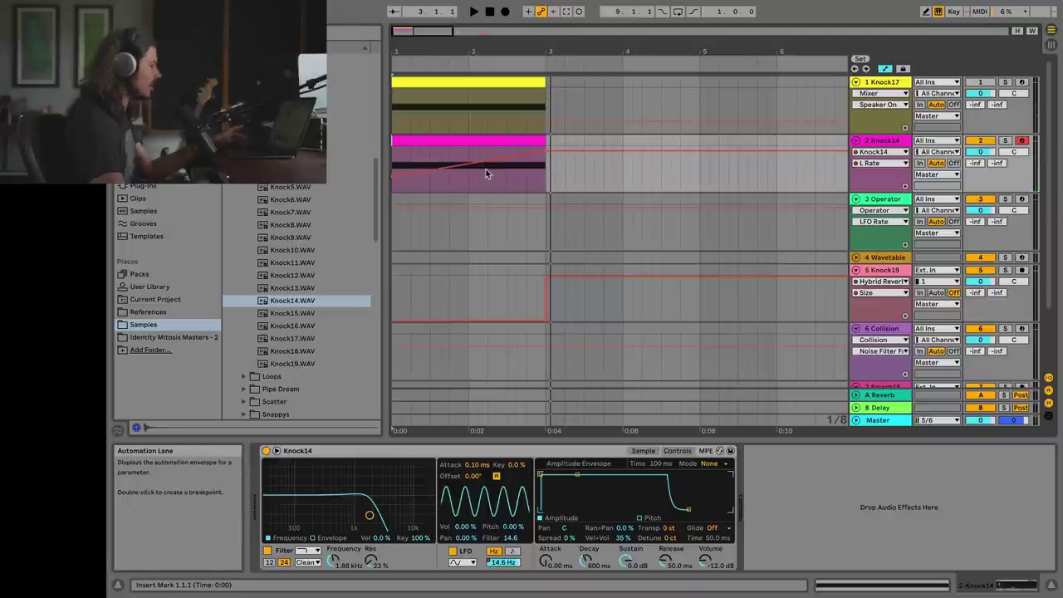
Step: Curve the LFO rate ramp downward from a 0.36 Hz start and play it with the Knock14 filter frequency at 3.17 kHz
left_click_drag(485, 168, 485, 173)
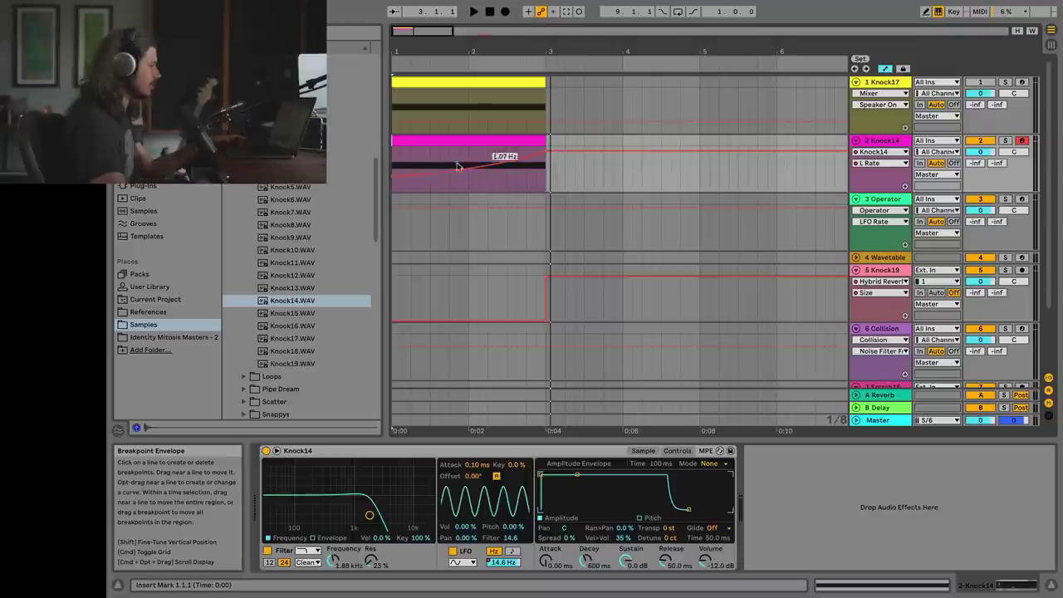
left_click_drag(395, 181, 396, 176)
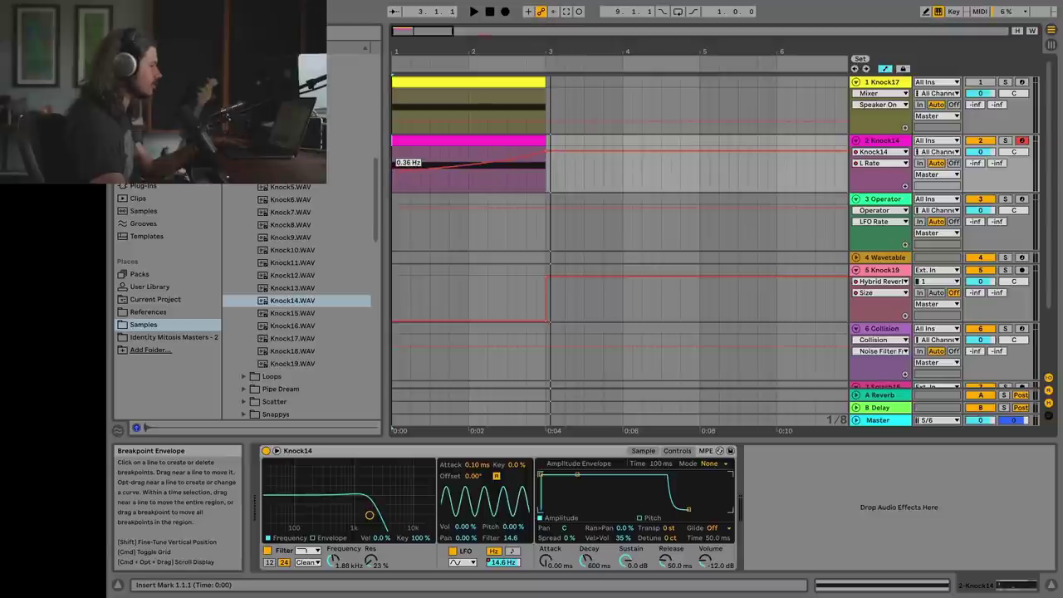
left_click_drag(334, 562, 334, 554)
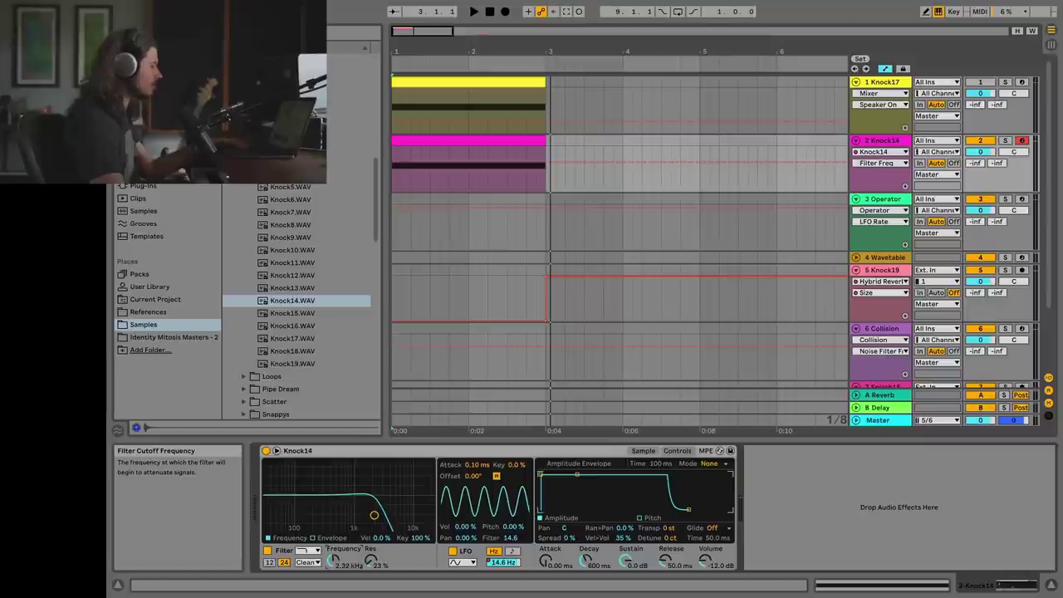
key("space")
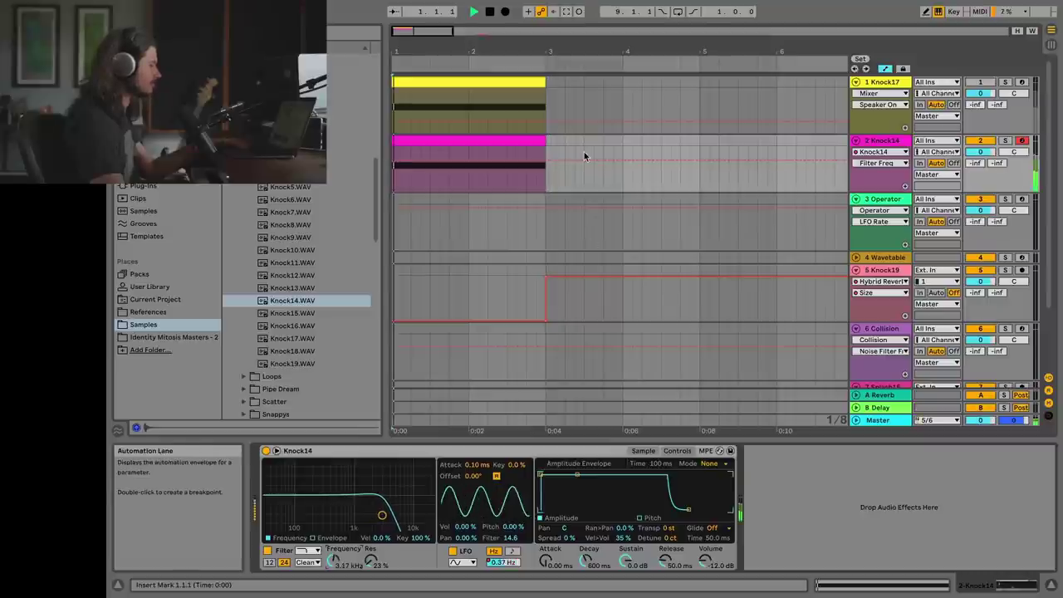
Step: Raise the LFO rate ramp to run from about 0.58 Hz to 30.0 Hz at bar 3 and play the clip
left_click(494, 567)
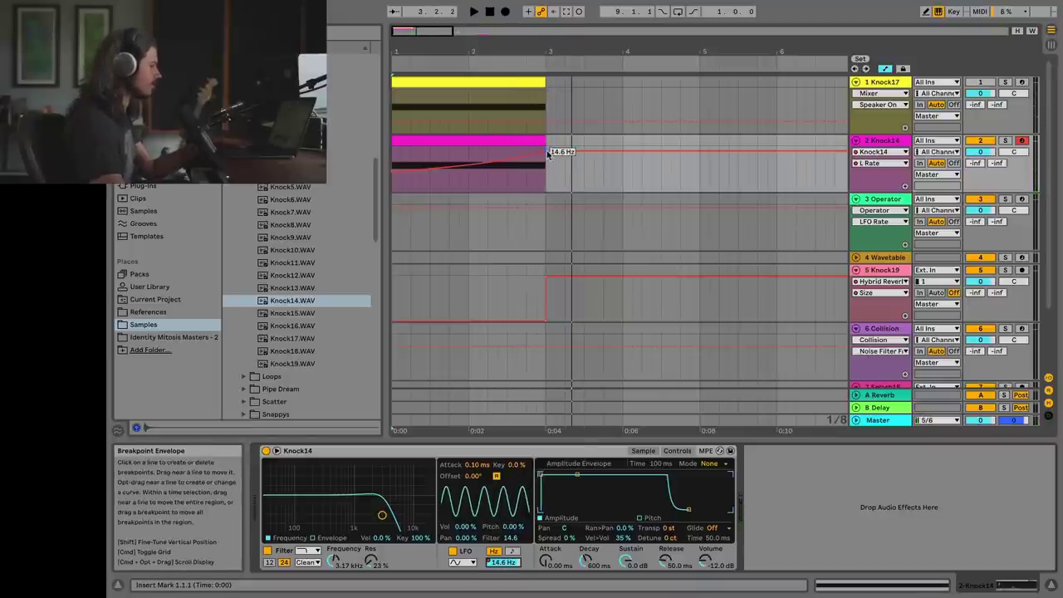
left_click_drag(547, 155, 547, 148)
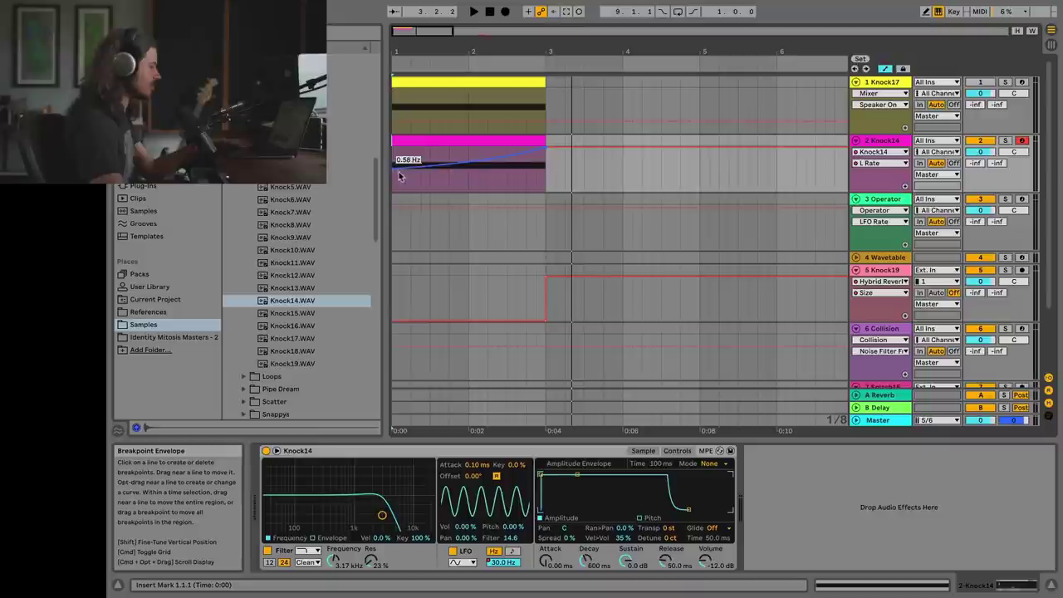
left_click_drag(395, 172, 396, 170)
key("space")
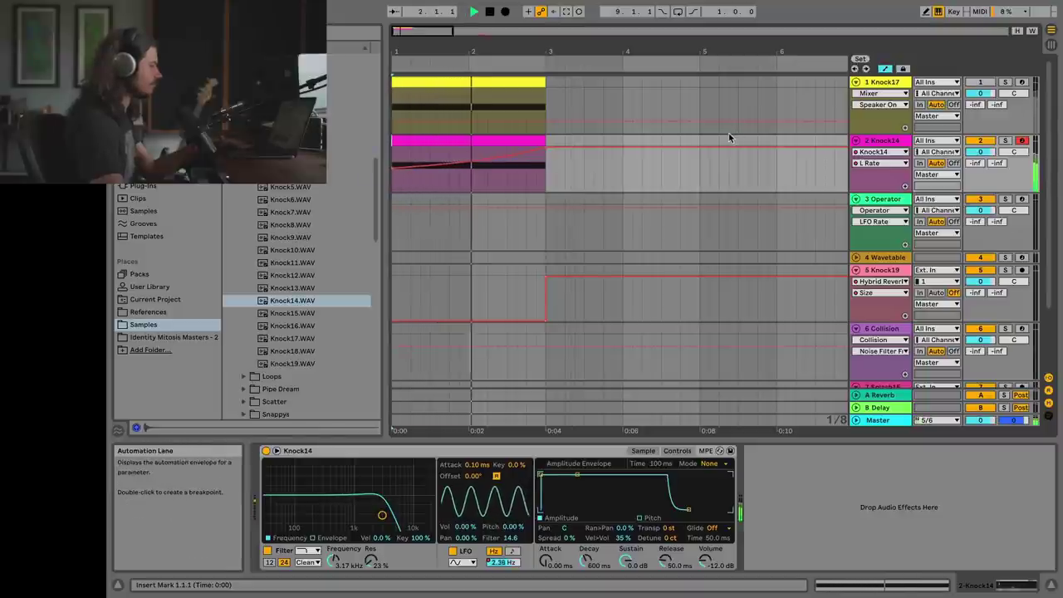
key("space")
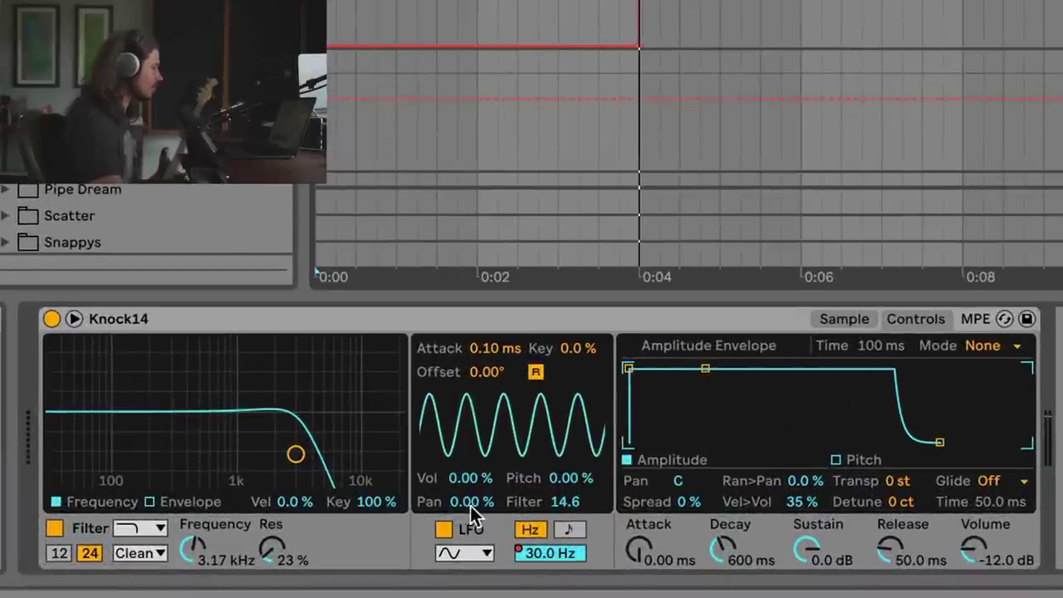
Step: Set the Knock14 LFO's pan modulation to 20.3 % and play the clip
left_click_drag(466, 504, 466, 490)
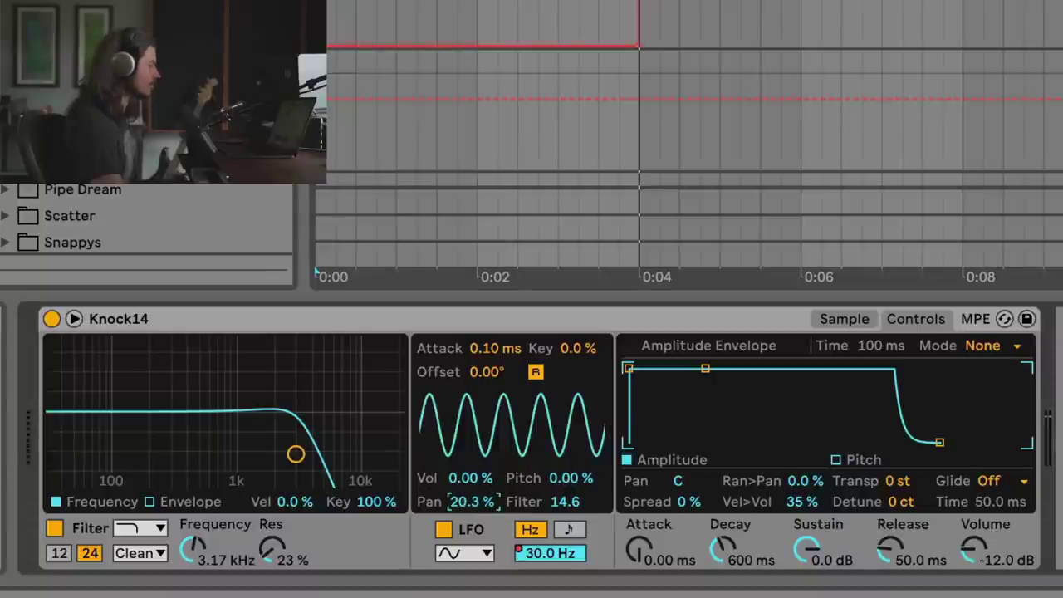
key("space")
left_click_drag(550, 553, 550, 479)
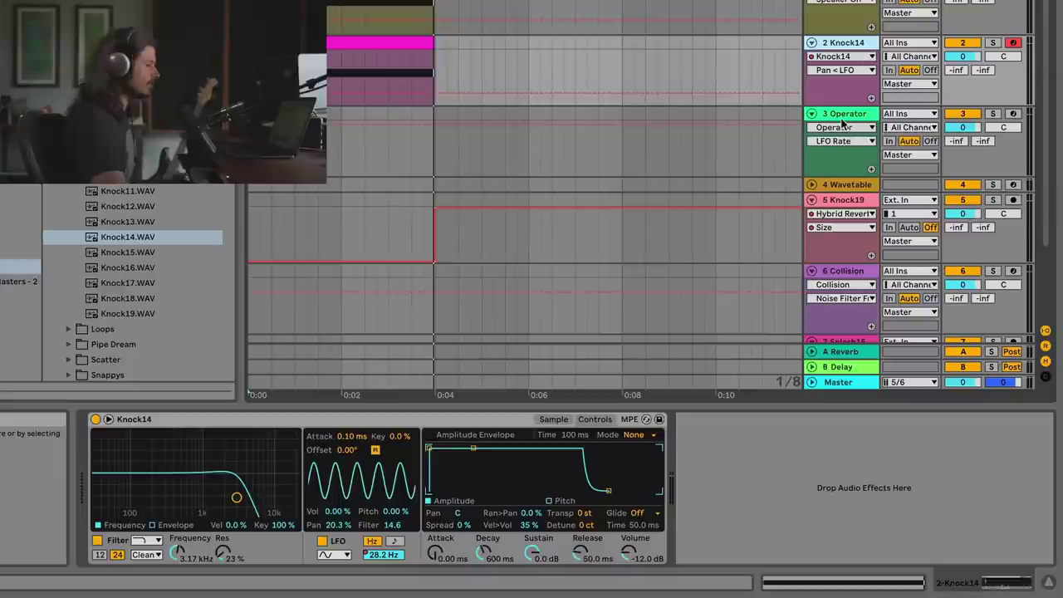
Step: Insert a new MIDI track below the Operator track and load a default Operator instrument onto it
left_click(844, 118)
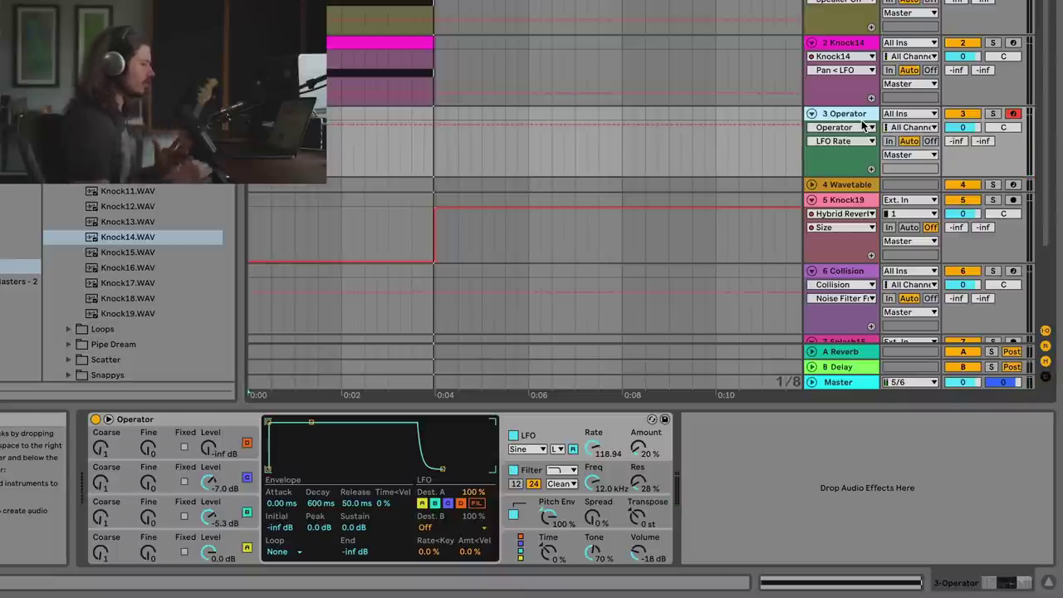
right_click(848, 117)
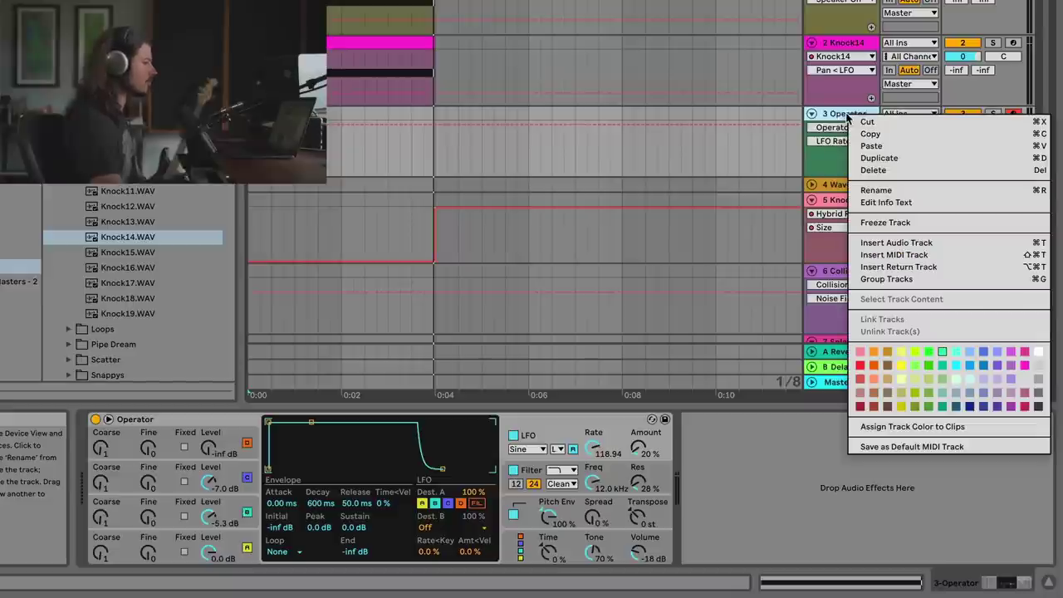
left_click(894, 256)
left_click(833, 113)
left_click(834, 185)
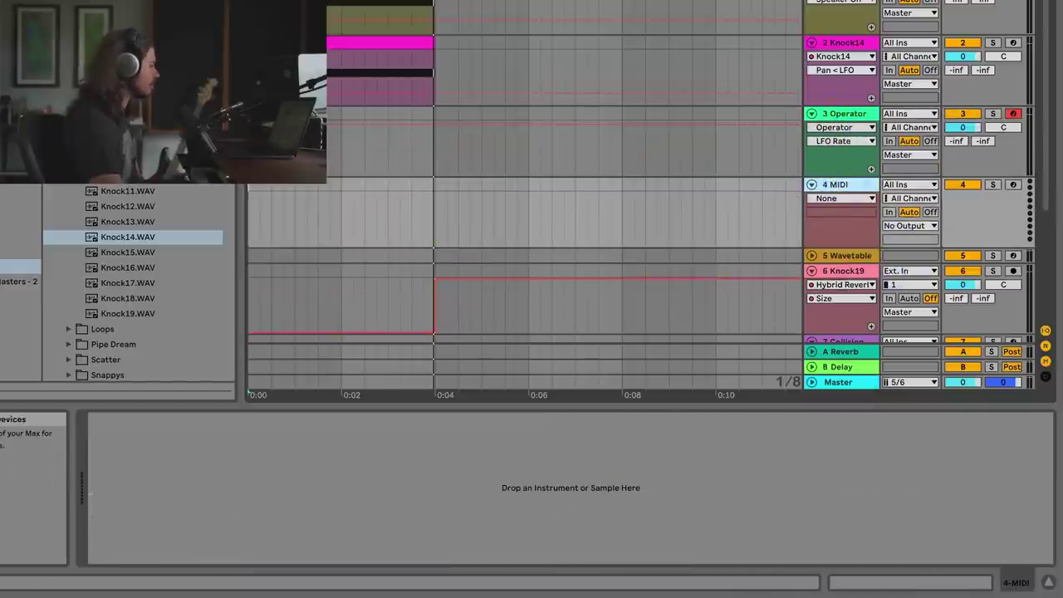
left_click(124, 158)
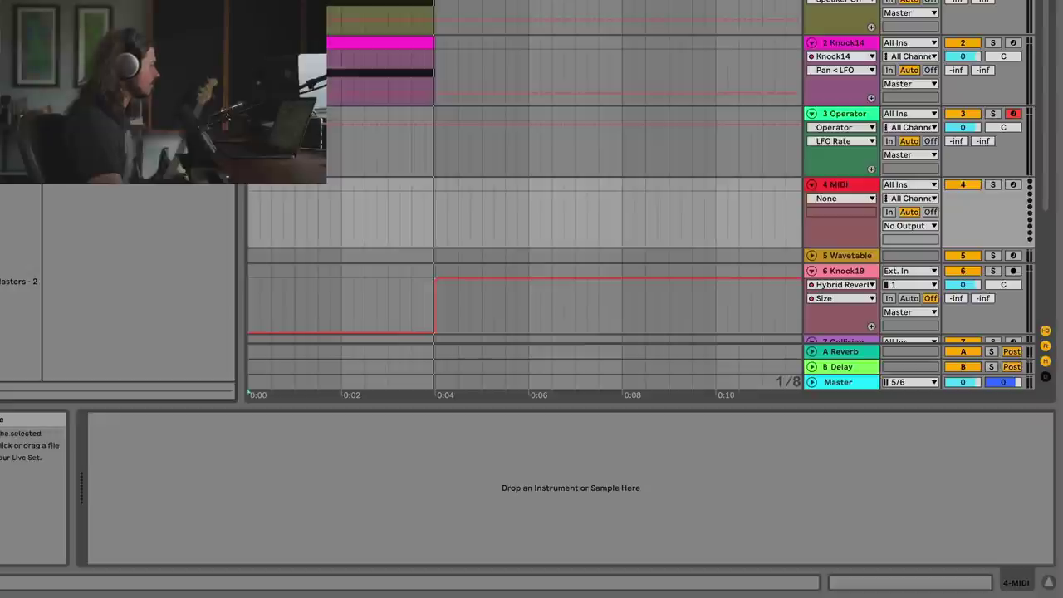
left_click_drag(463, 223, 459, 217)
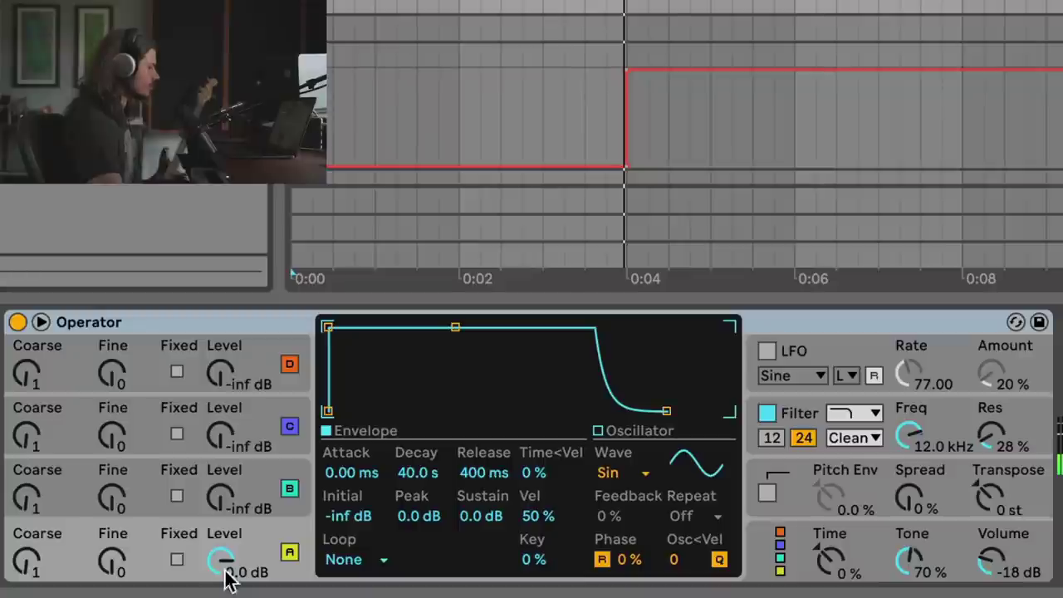
Step: Raise oscillator B's level to 0.0 dB and give its envelope a 20.0 s attack
left_click(249, 496)
left_click(223, 541)
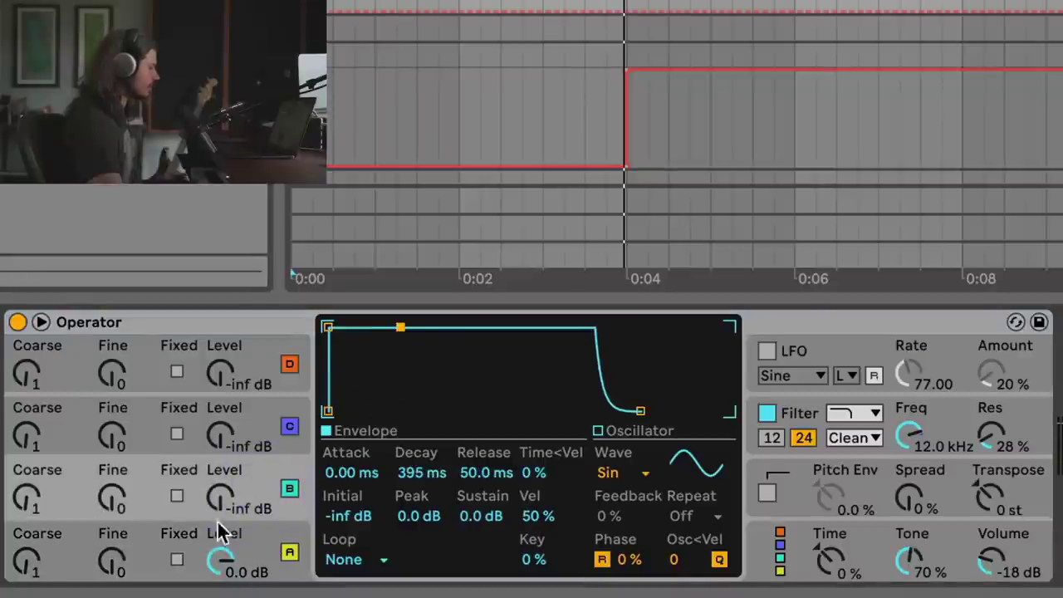
left_click(221, 498)
left_click_drag(220, 498, 217, 550)
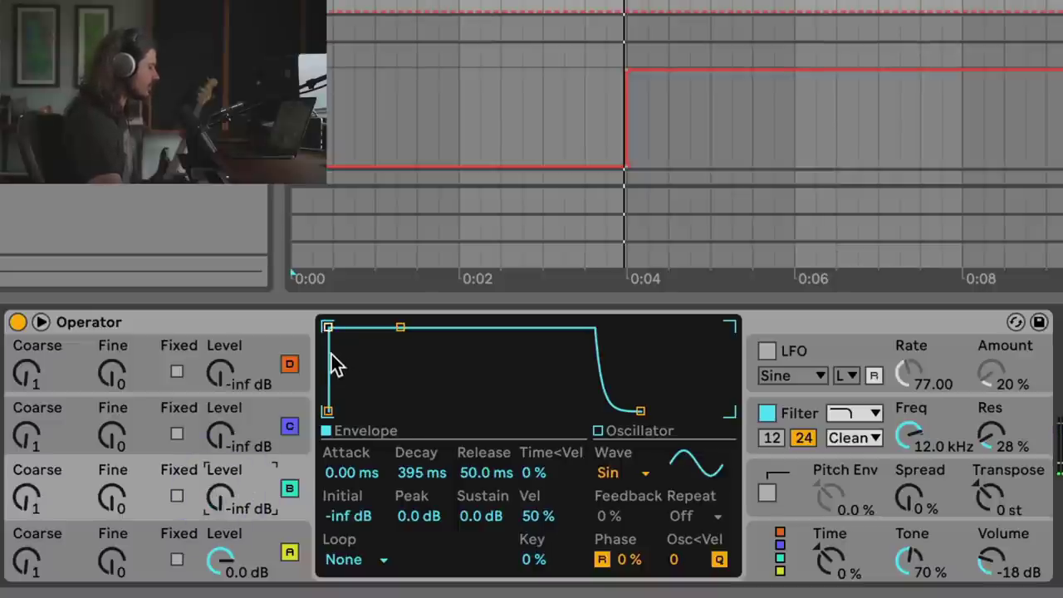
left_click_drag(329, 328, 390, 367)
left_click_drag(214, 498, 214, 452)
left_click_drag(458, 329, 490, 327)
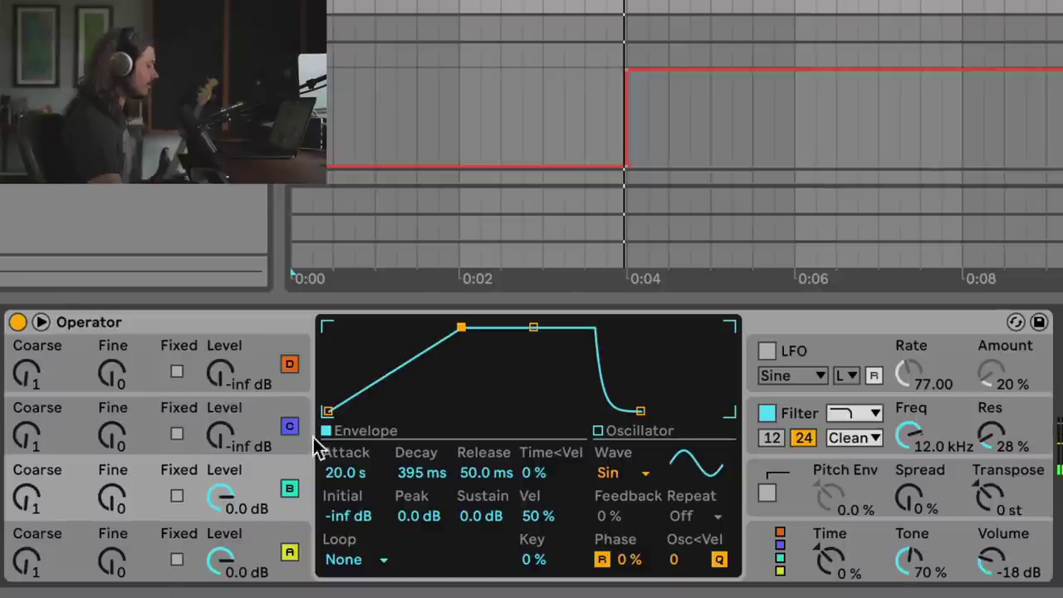
Step: Set oscillator B's coarse tuning to 9 and its level to -10 dB
left_click_drag(27, 496, 26, 477)
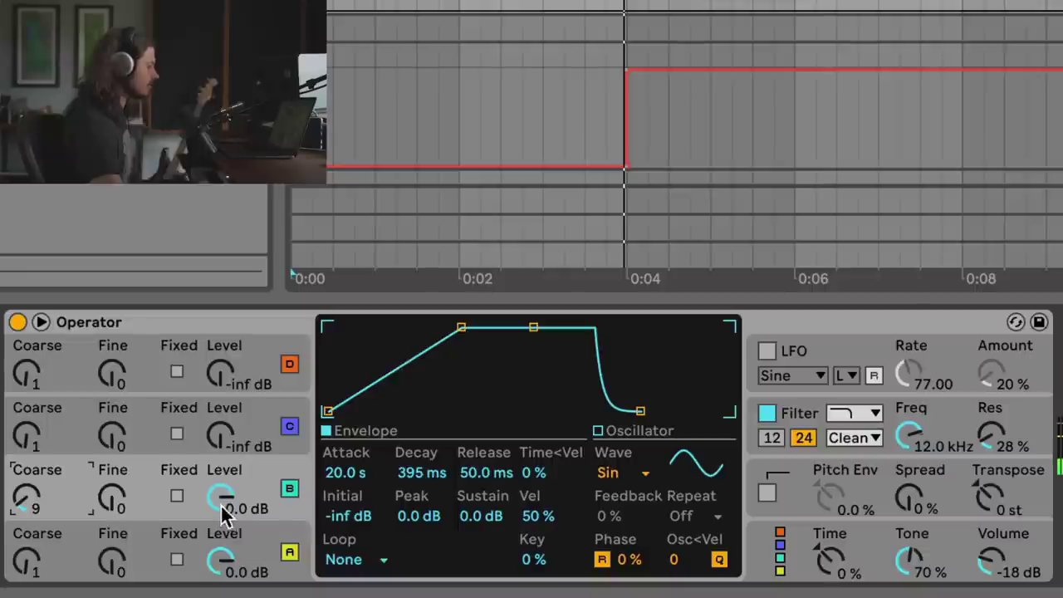
left_click_drag(221, 498, 221, 510)
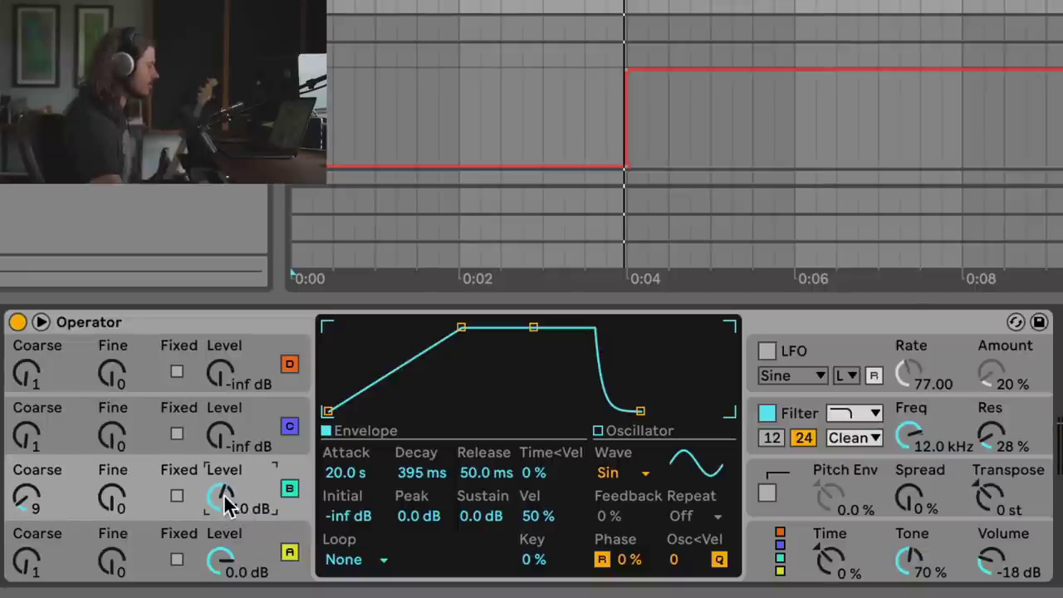
left_click_drag(225, 503, 224, 517)
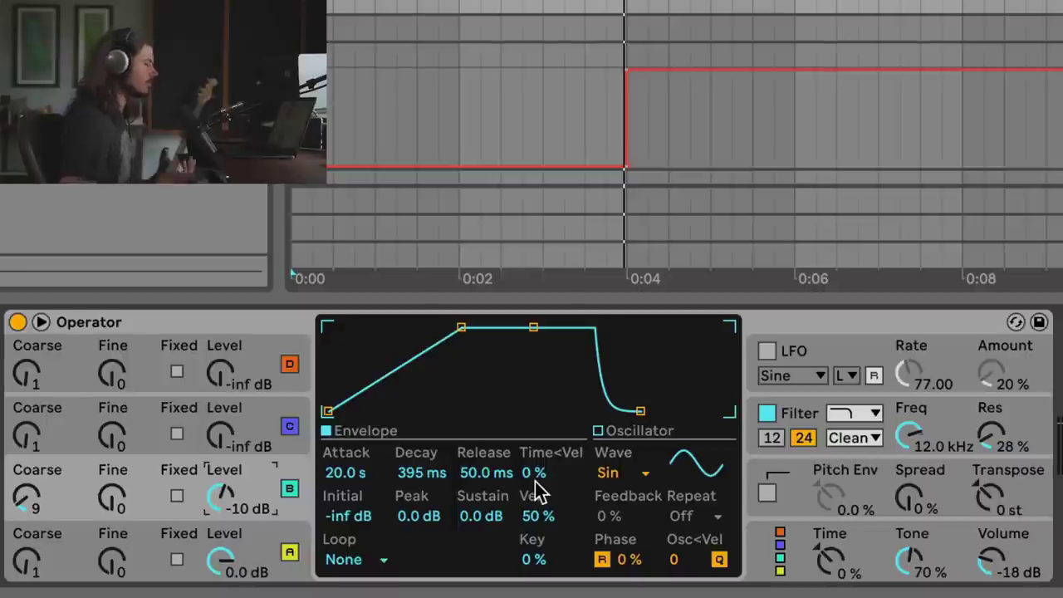
Step: Enable the pitch envelope with a -48 st peak and set its amount to 100 %
left_click(802, 508)
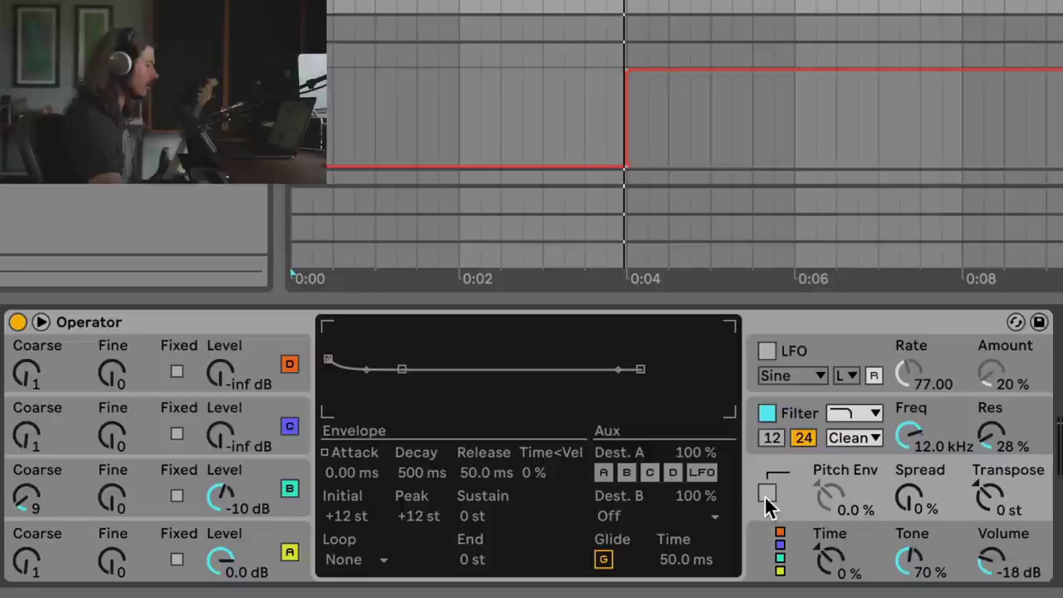
left_click(766, 494)
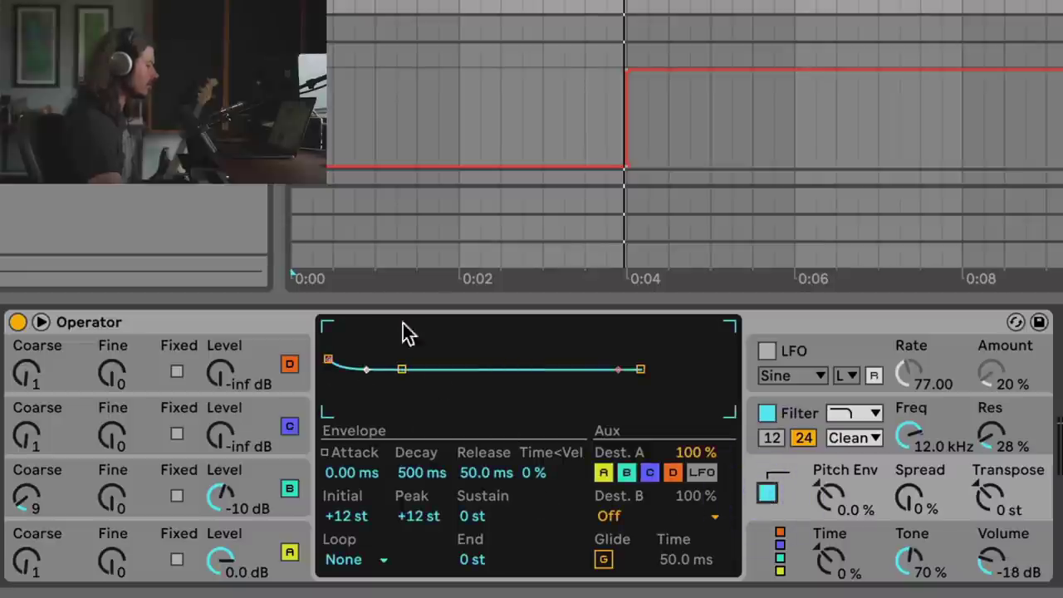
left_click_drag(329, 365, 329, 407)
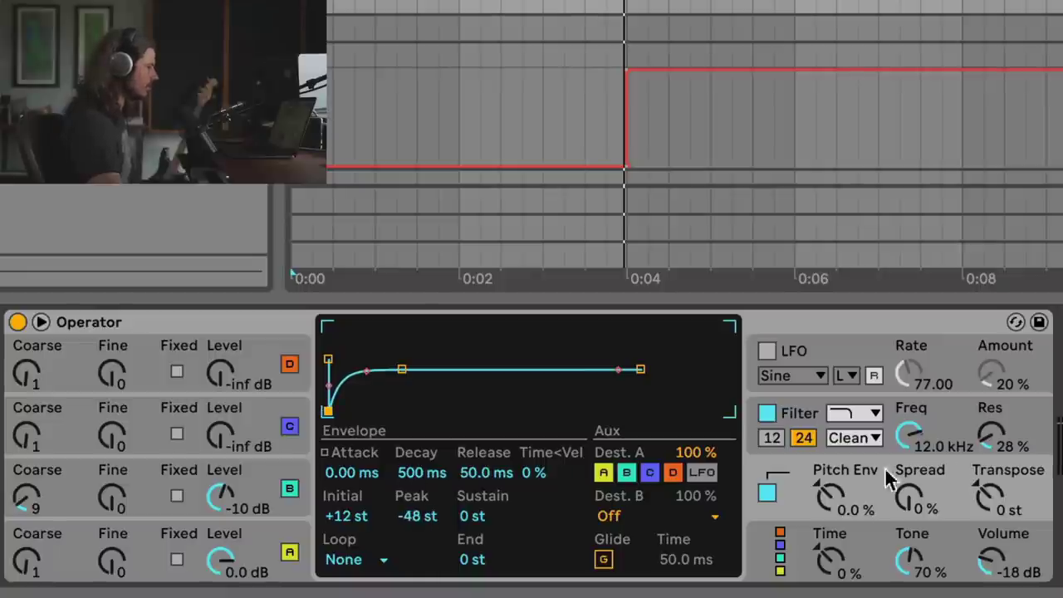
left_click(828, 500)
key("Delete")
left_click_drag(834, 495, 833, 448)
mouse_move(830, 497)
left_mouse_down()
mouse_move(830, 540)
mouse_move(830, 492)
left_mouse_up()
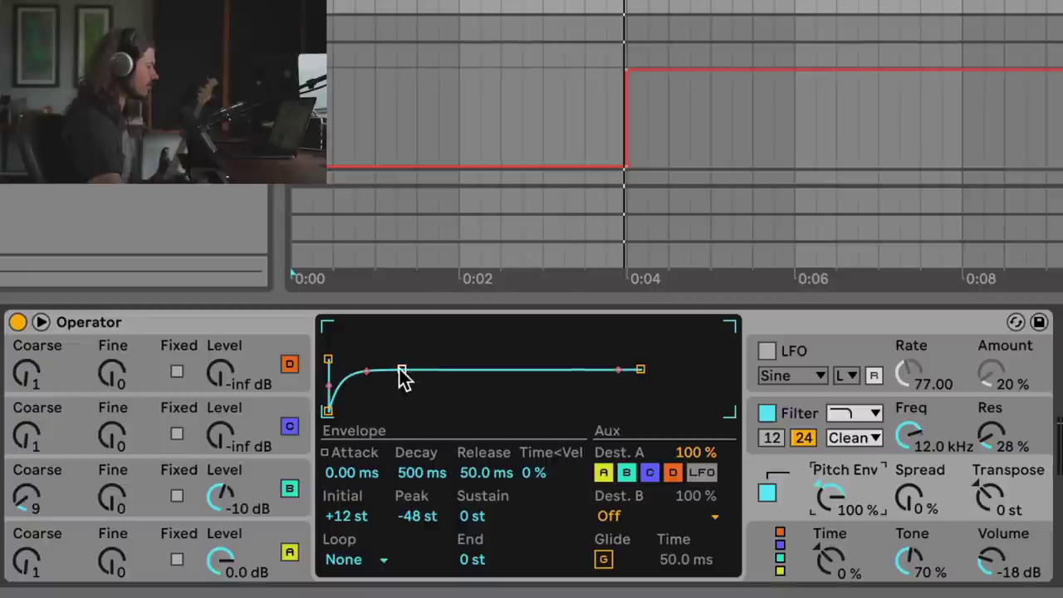
Step: Set the pitch envelope's decay slope to 31 % and its decay time to 15.2 s
left_click_drag(415, 472, 415, 357)
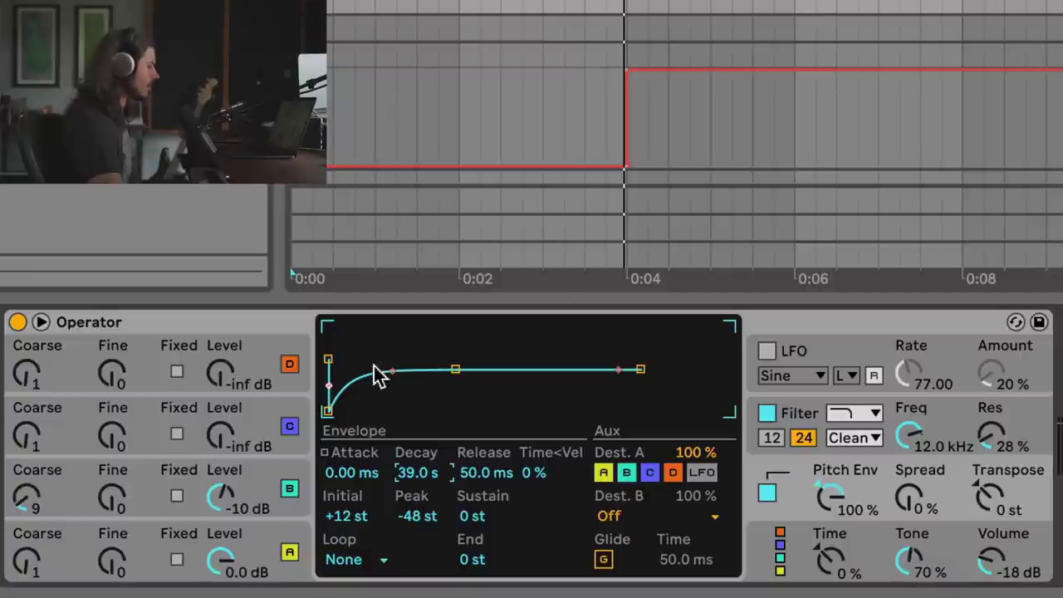
left_click_drag(394, 371, 393, 388)
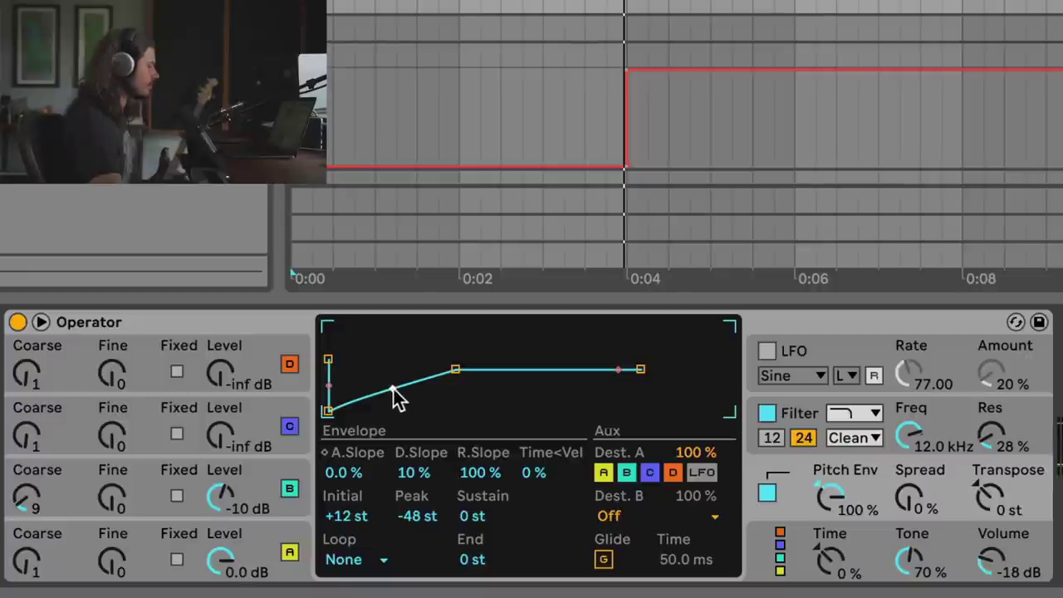
left_click_drag(392, 389, 394, 383)
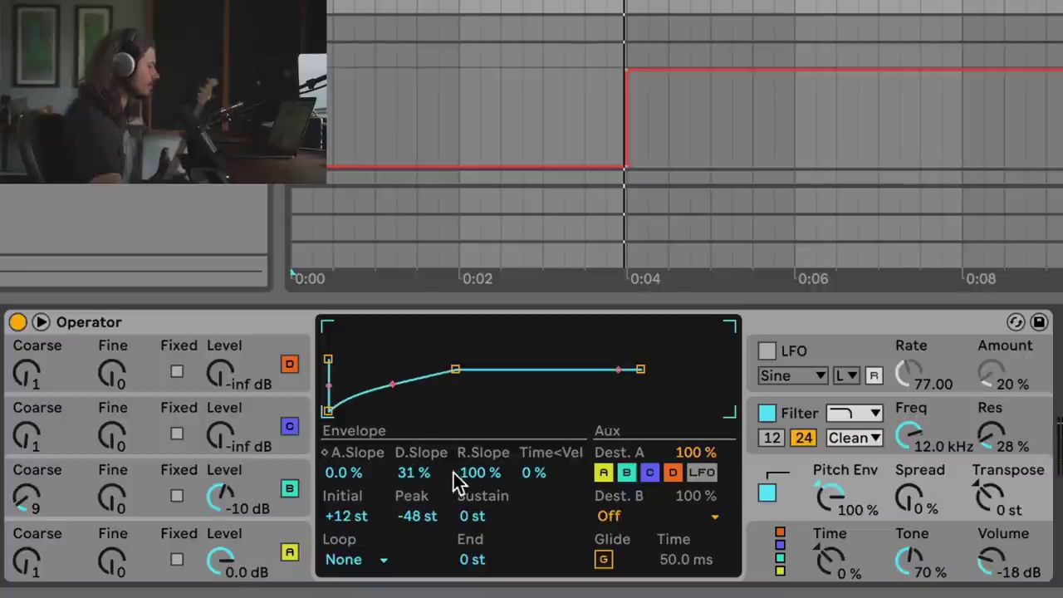
left_click_drag(455, 370, 443, 369)
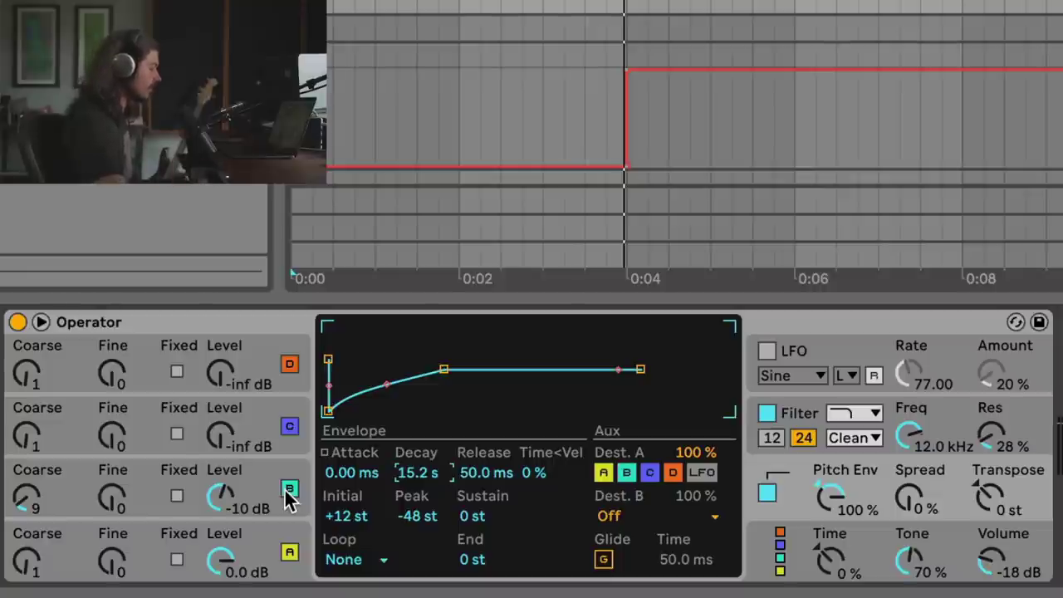
Step: Turn on Operator's LFO and restrict its Dest. A targets to oscillator C only
left_click(828, 357)
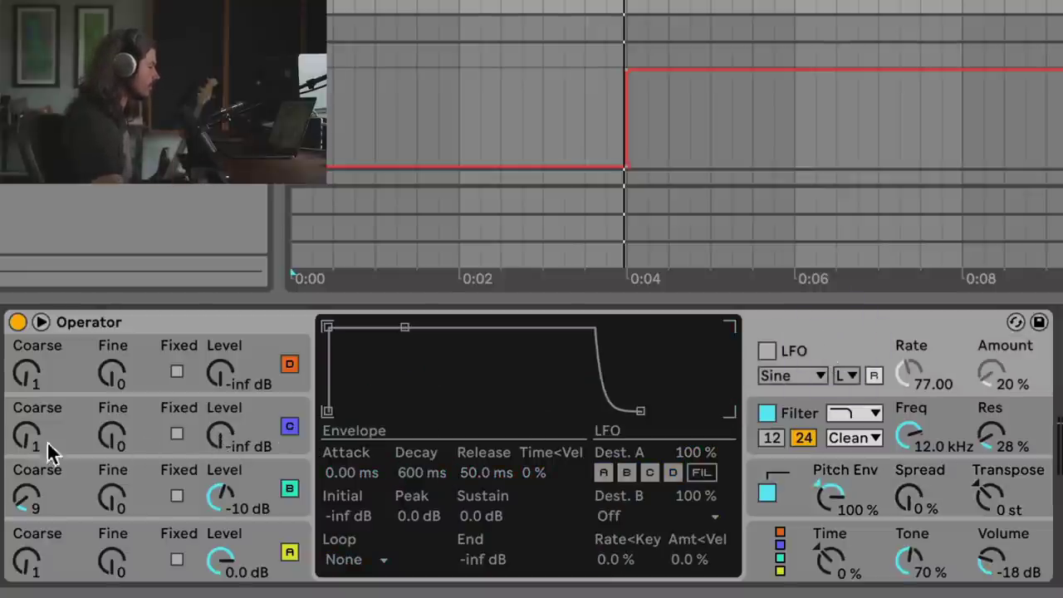
left_click(626, 472)
left_click(672, 472)
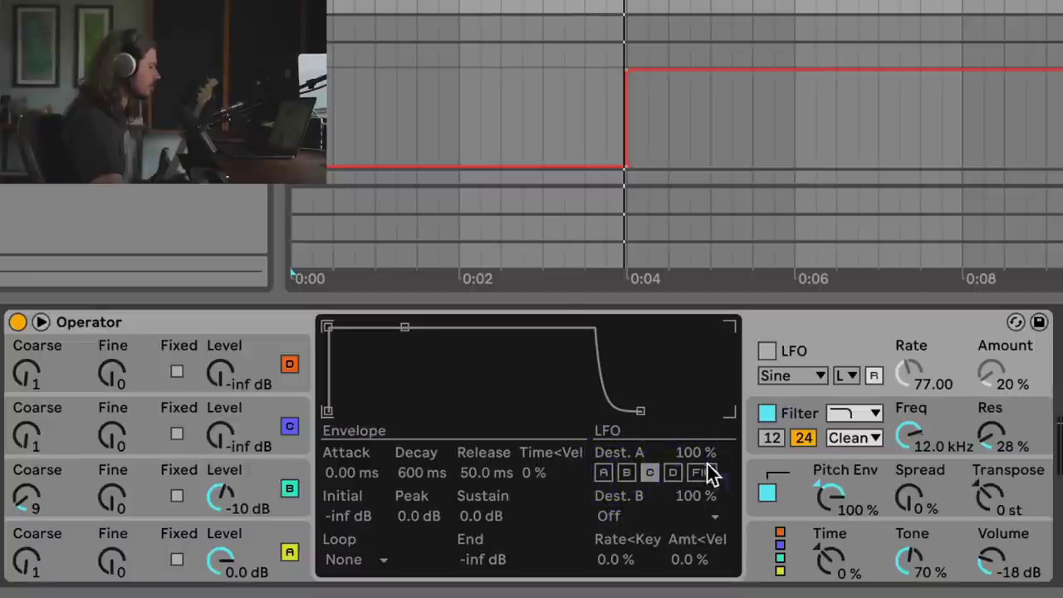
left_click(778, 341)
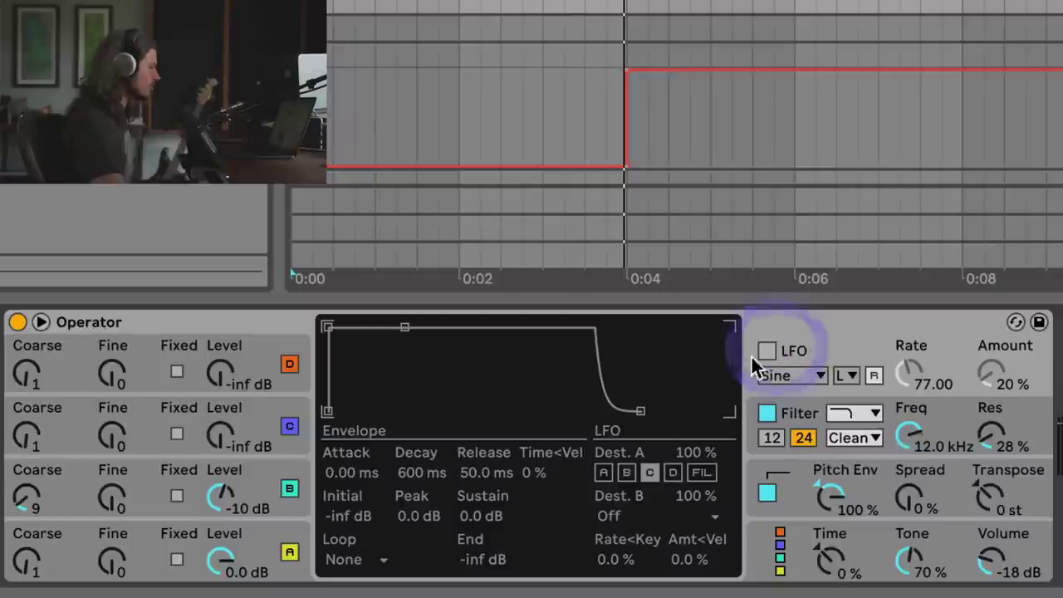
left_click(610, 473)
left_click(674, 474)
left_click(615, 475)
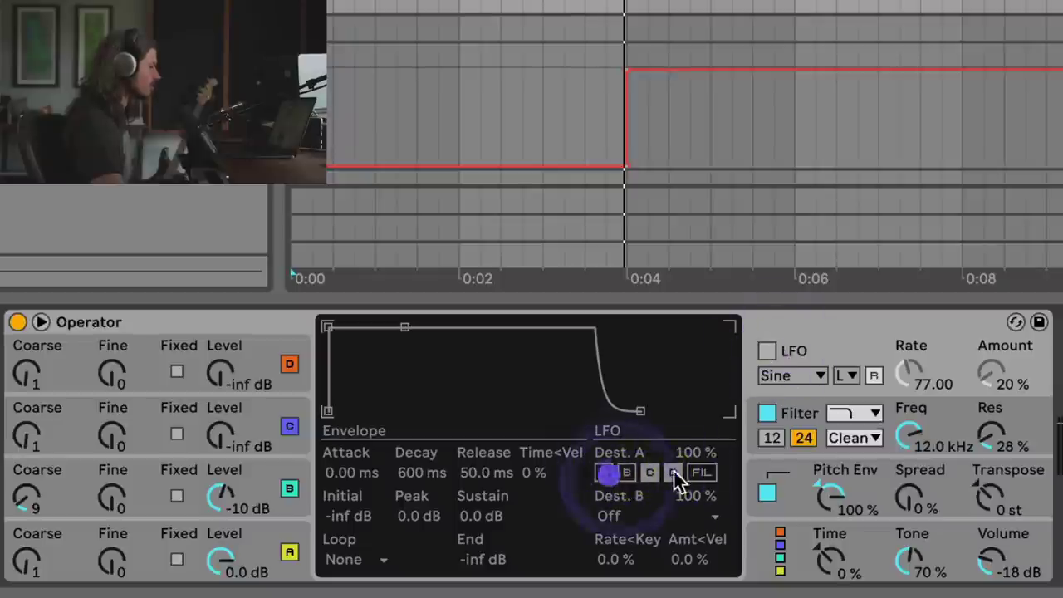
left_click(673, 472)
left_click(766, 351)
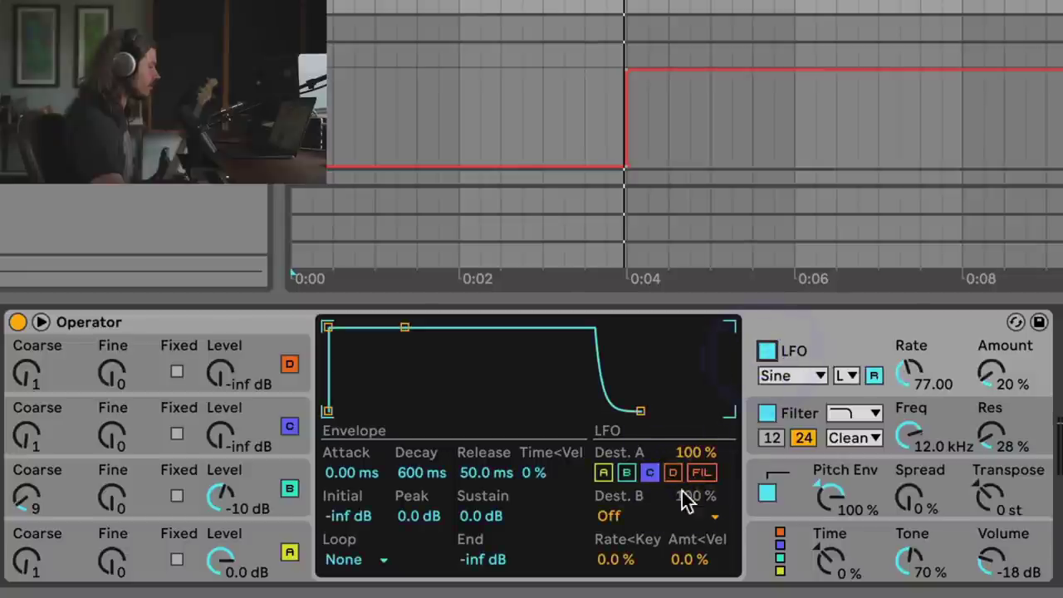
left_click(650, 473)
left_click(649, 475)
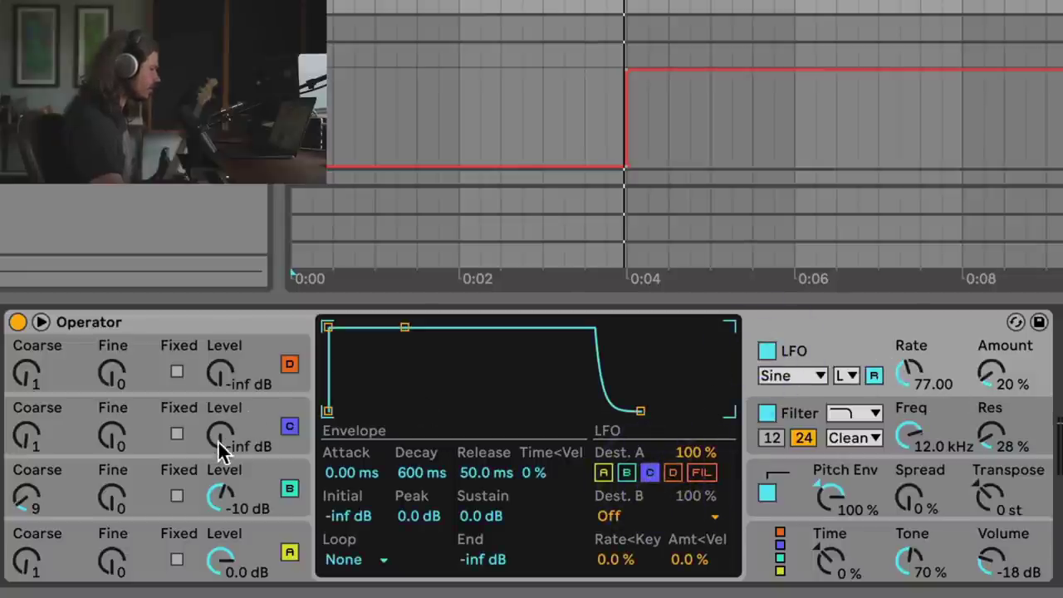
Step: Set oscillator C's envelope decay to 445 ms and raise its level to -17 dB
left_click(244, 446)
left_click_drag(396, 386, 403, 328)
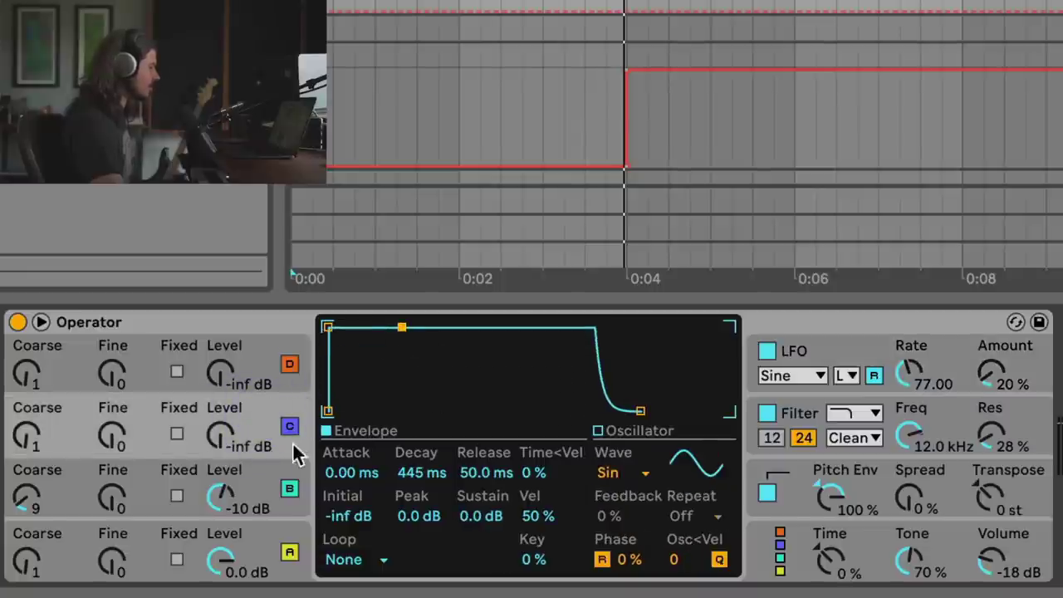
left_click_drag(220, 434, 221, 410)
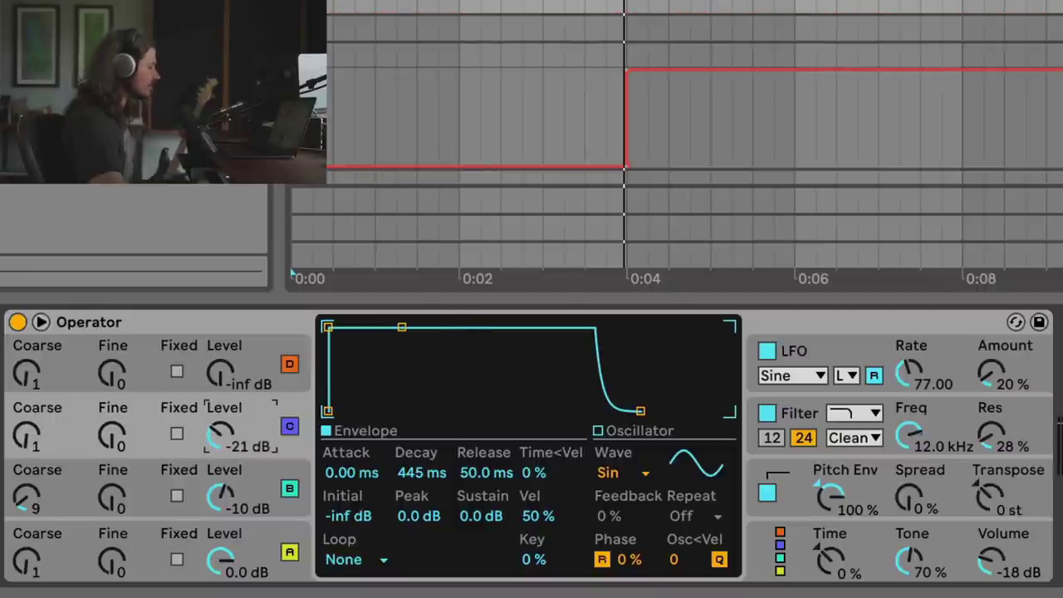
left_click(810, 351)
left_click(650, 472)
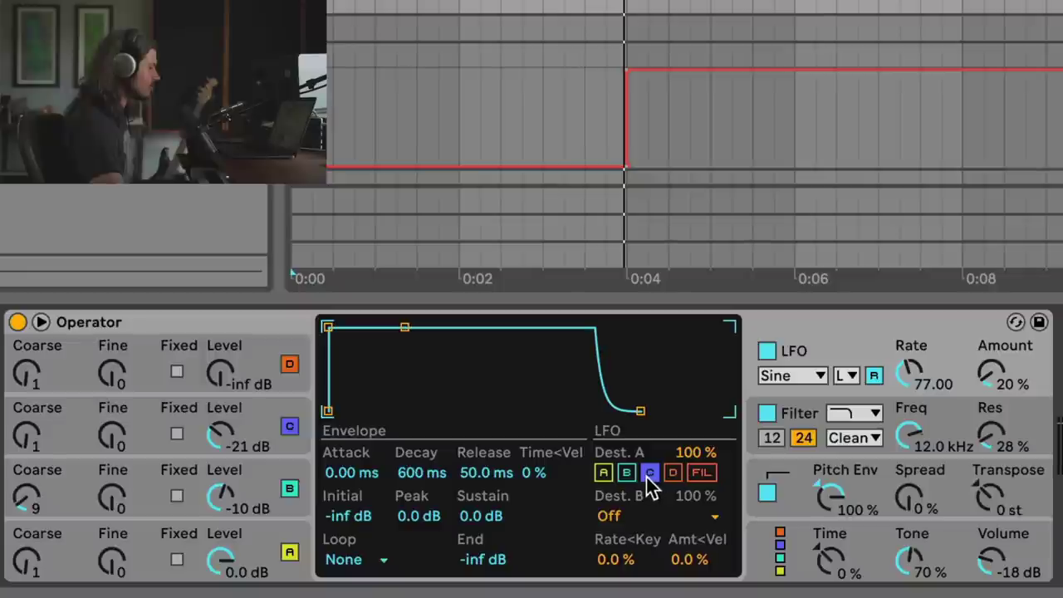
left_click_drag(237, 445, 237, 436)
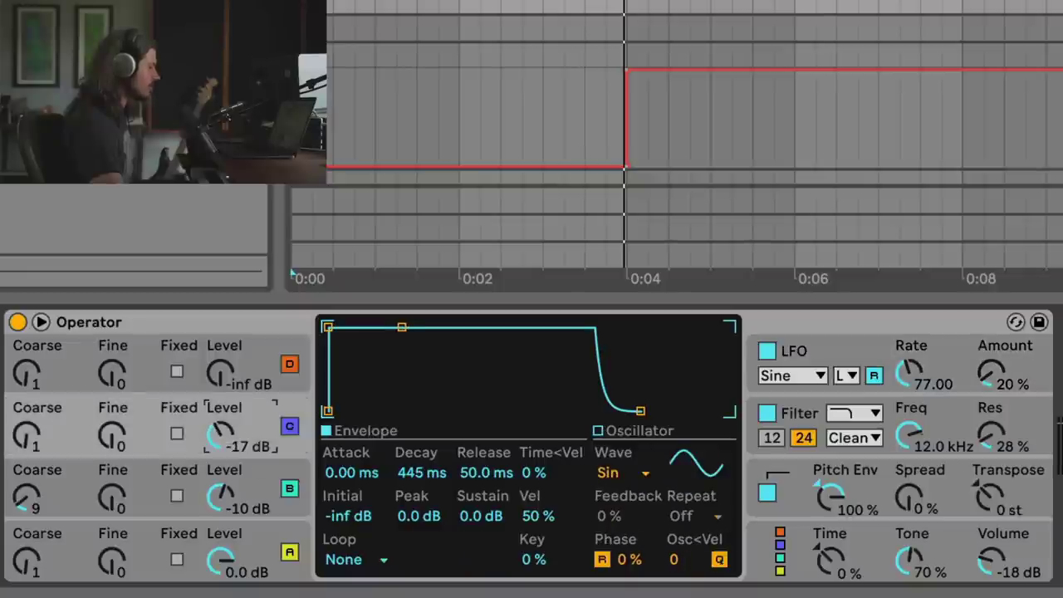
Step: Raise the LFO rate to 119.94 and the LFO amount to 63 %
left_click(785, 350)
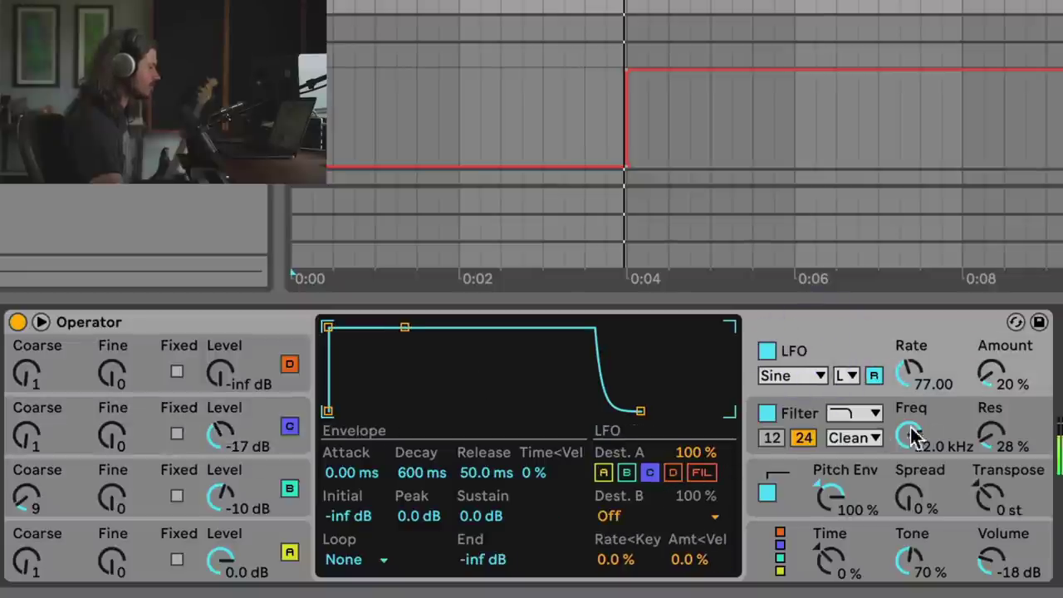
mouse_move(973, 381)
left_mouse_down()
mouse_move(973, 368)
mouse_move(991, 372)
left_mouse_up()
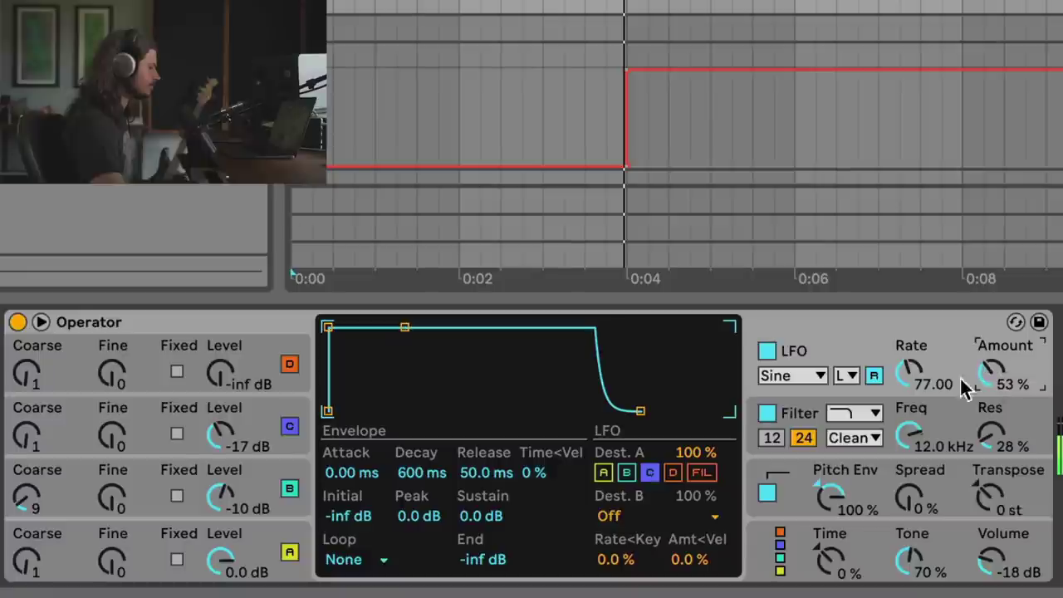
left_click_drag(911, 370, 910, 356)
mouse_move(990, 374)
left_mouse_down()
mouse_move(991, 395)
mouse_move(991, 365)
left_mouse_up()
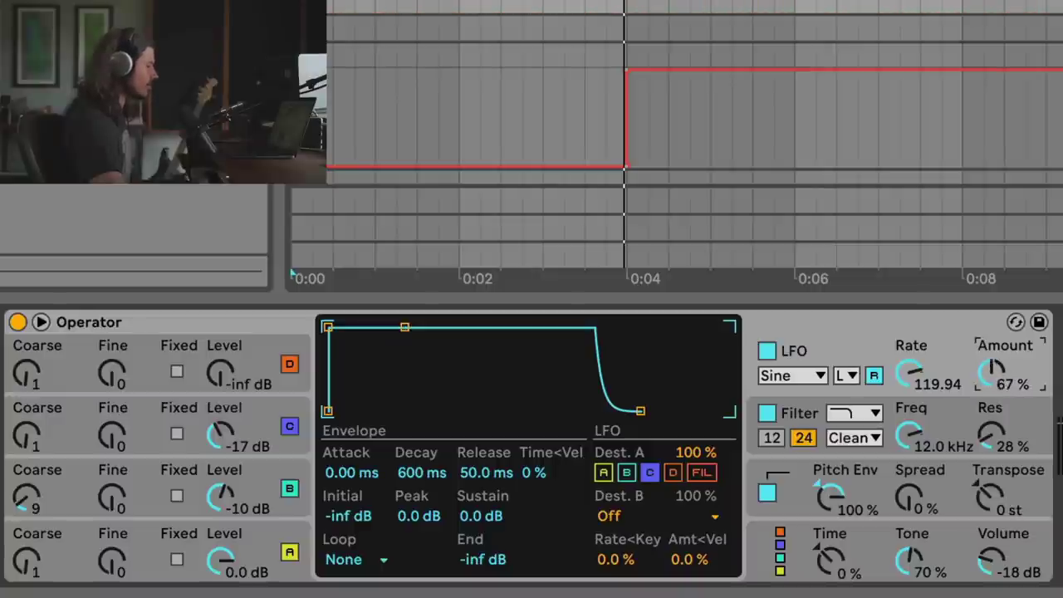
Step: Stretch the LFO envelope's attack to 15.3 s so the modulation fades in slowly
left_click(800, 349)
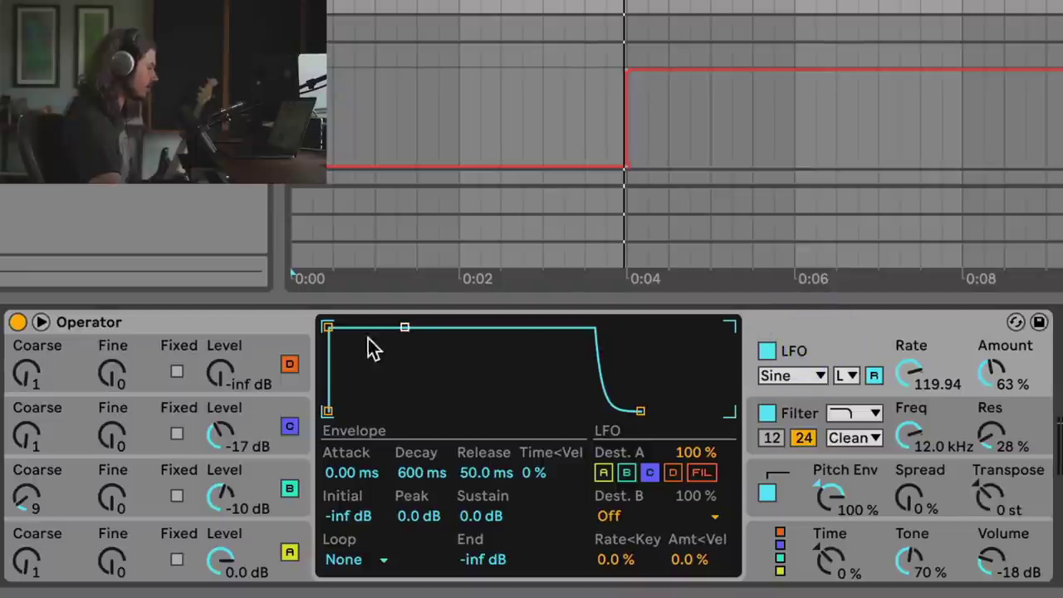
left_click(328, 326)
left_click_drag(328, 326, 458, 327)
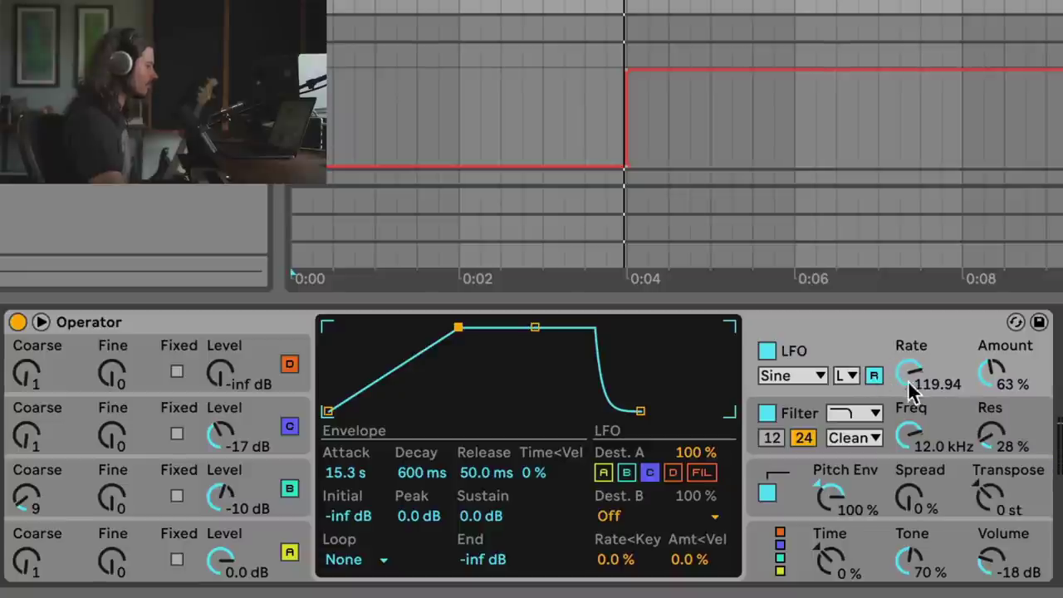
Step: Set the LFO rate to 98.23 and the LFO amount to 100 %
mouse_move(910, 375)
left_mouse_down()
mouse_move(910, 424)
mouse_move(912, 379)
left_mouse_up()
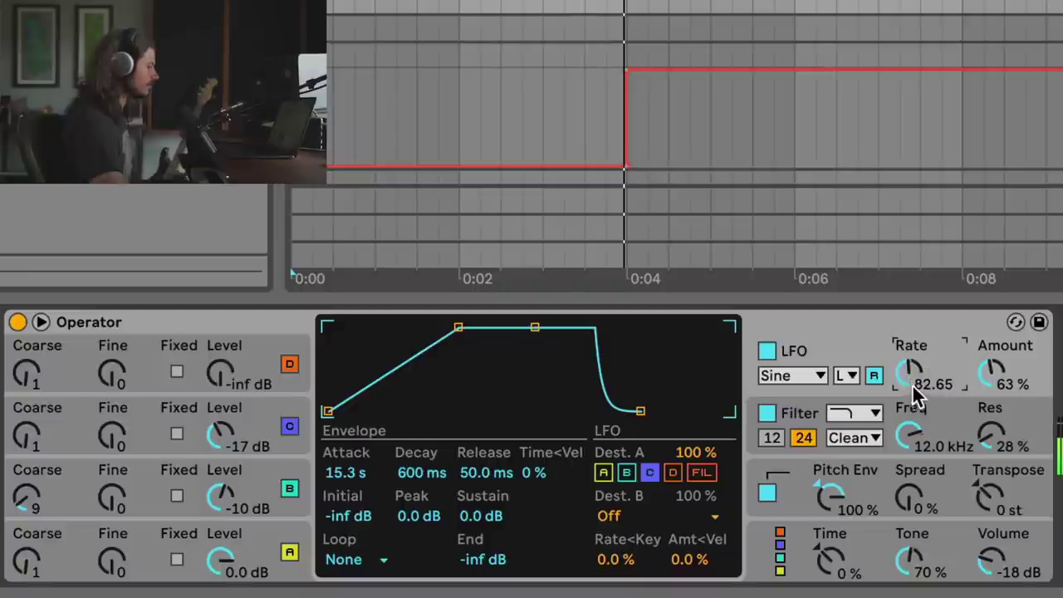
left_click_drag(988, 380, 988, 340)
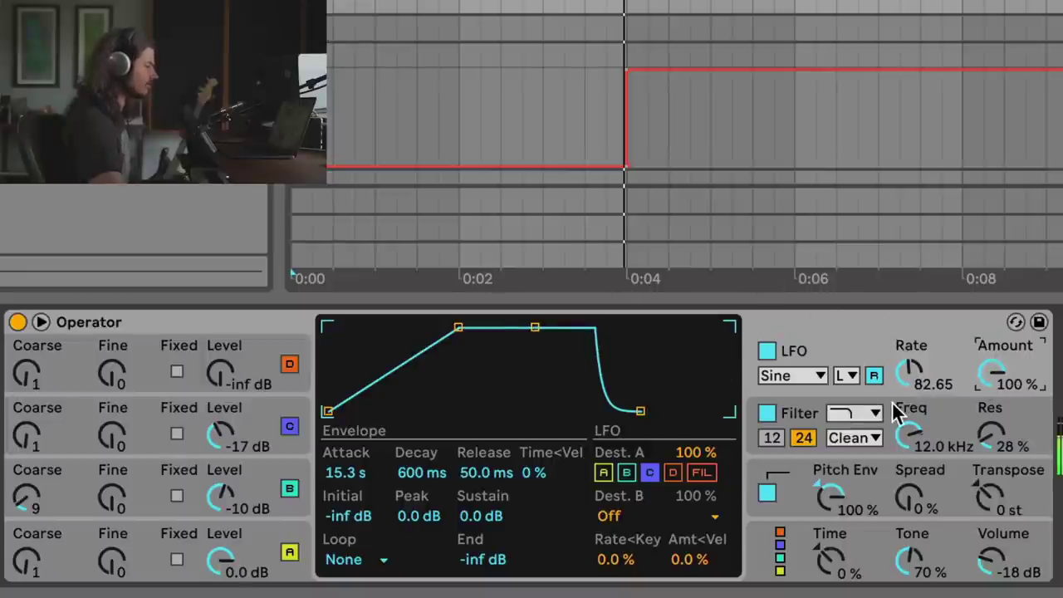
left_click(910, 373)
left_click_drag(910, 374, 910, 367)
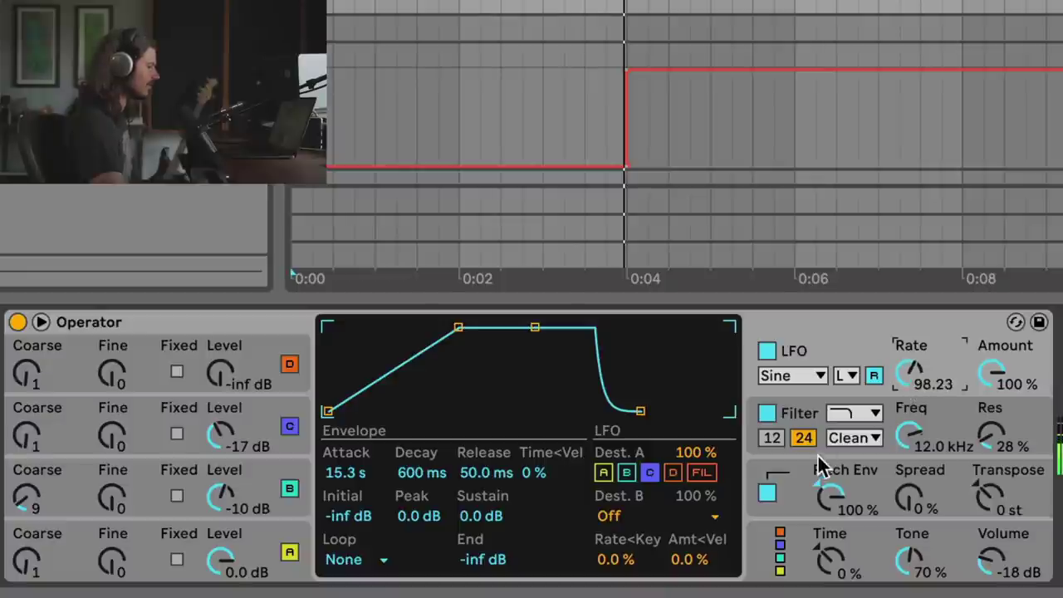
Step: Assign the LFO's Dest. B to OSC Volume C
left_click(622, 508)
left_click(605, 471)
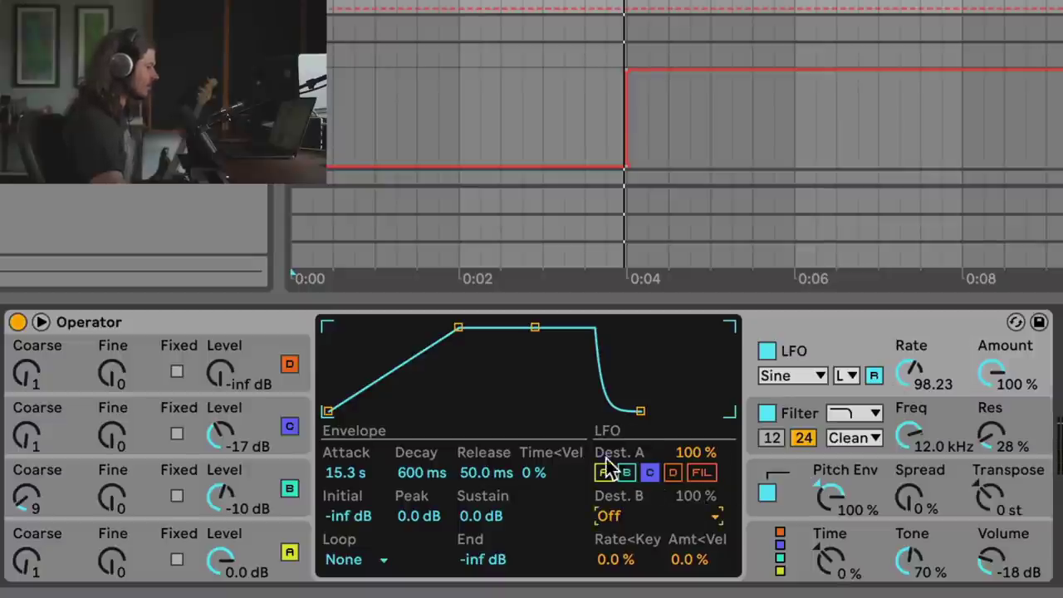
left_click(638, 518)
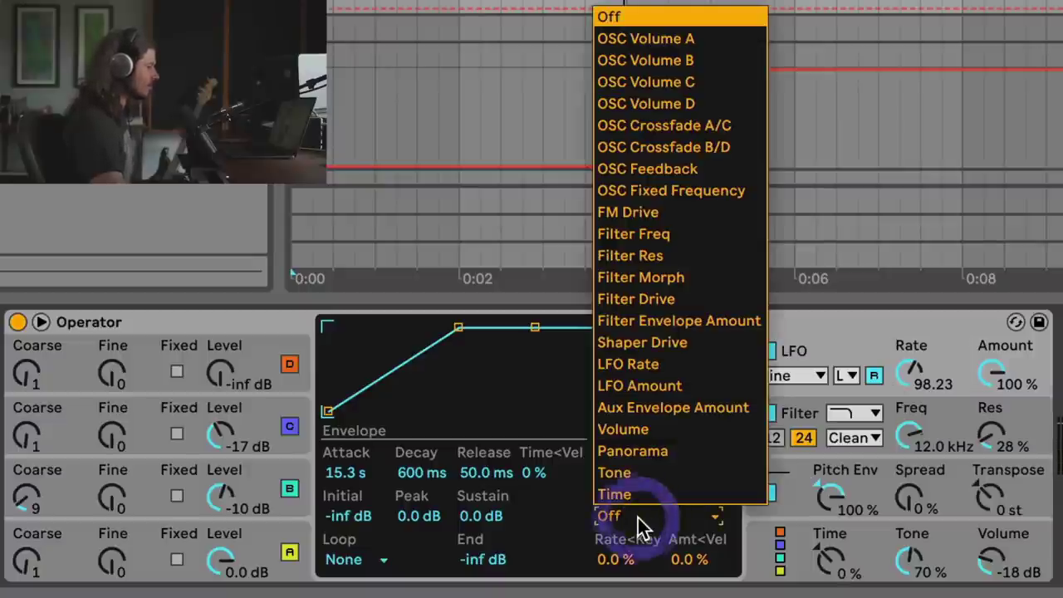
left_click(656, 80)
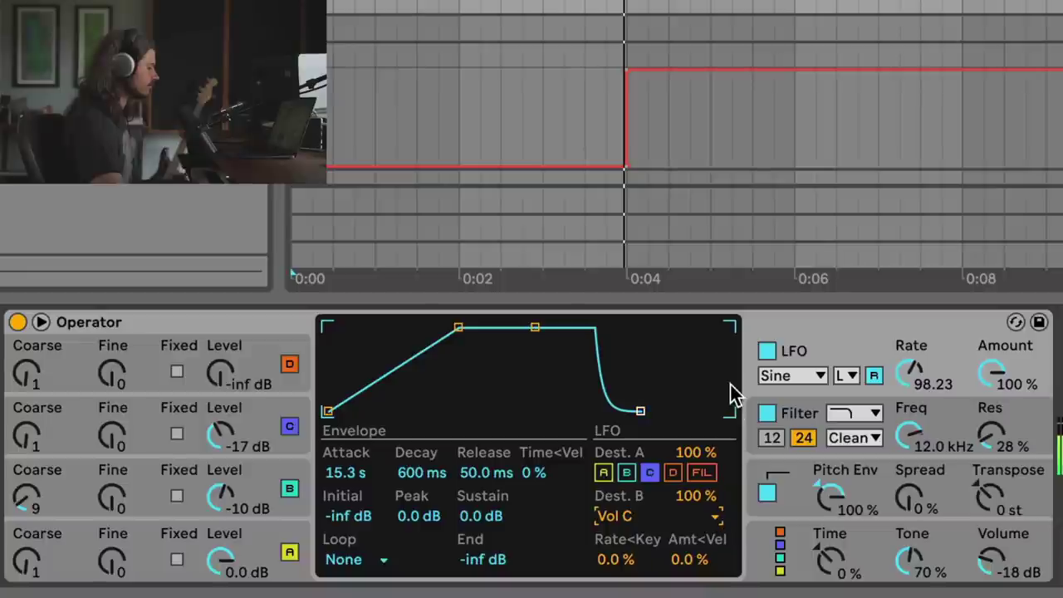
Step: Set Operator's spread to 36 % and its global envelope Time to 50 %
left_click_drag(907, 501, 907, 469)
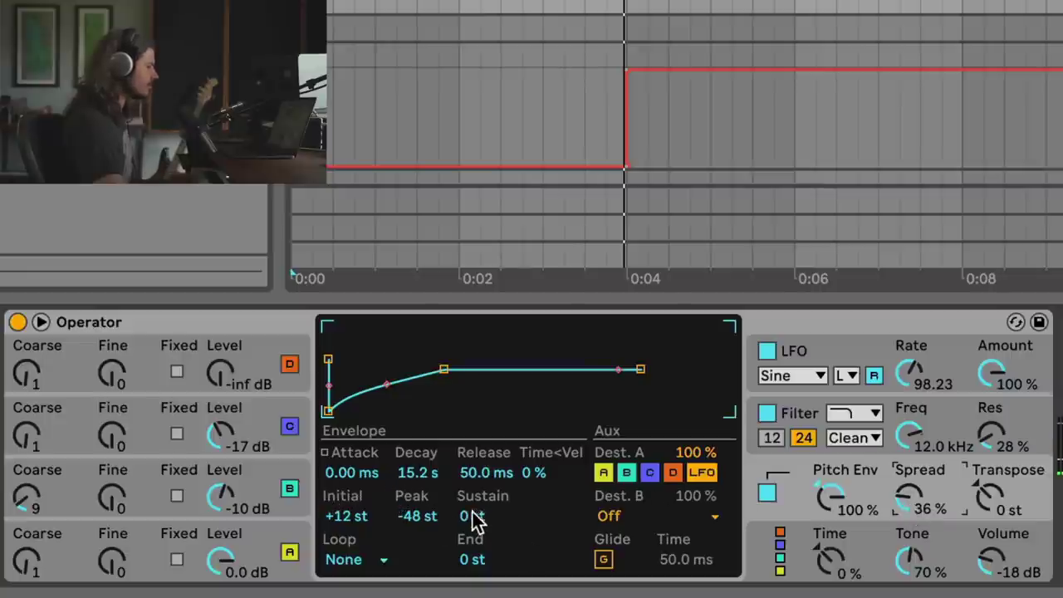
left_click(830, 564)
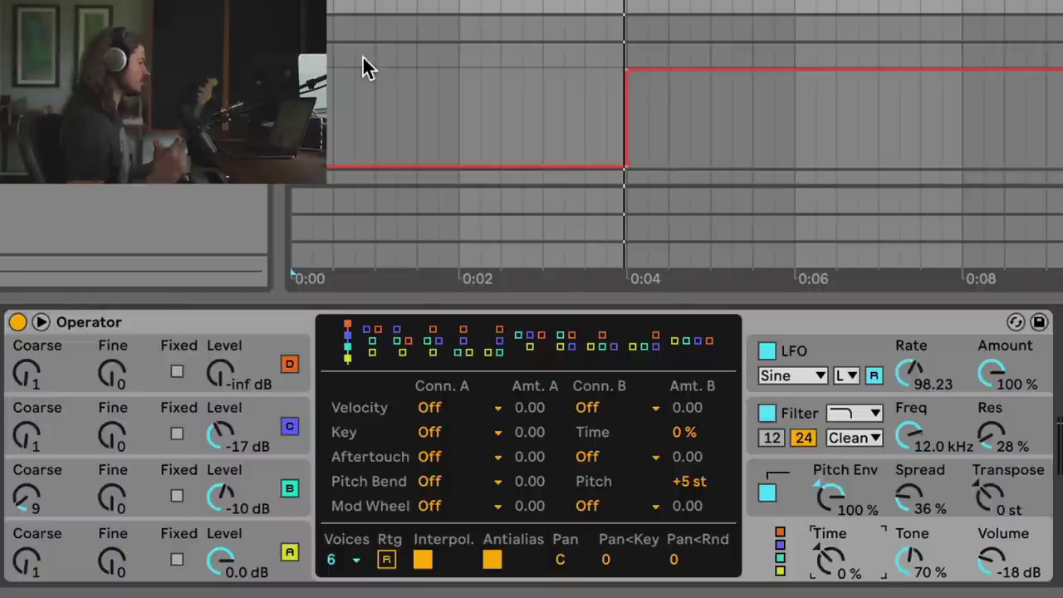
left_click_drag(827, 562, 826, 582)
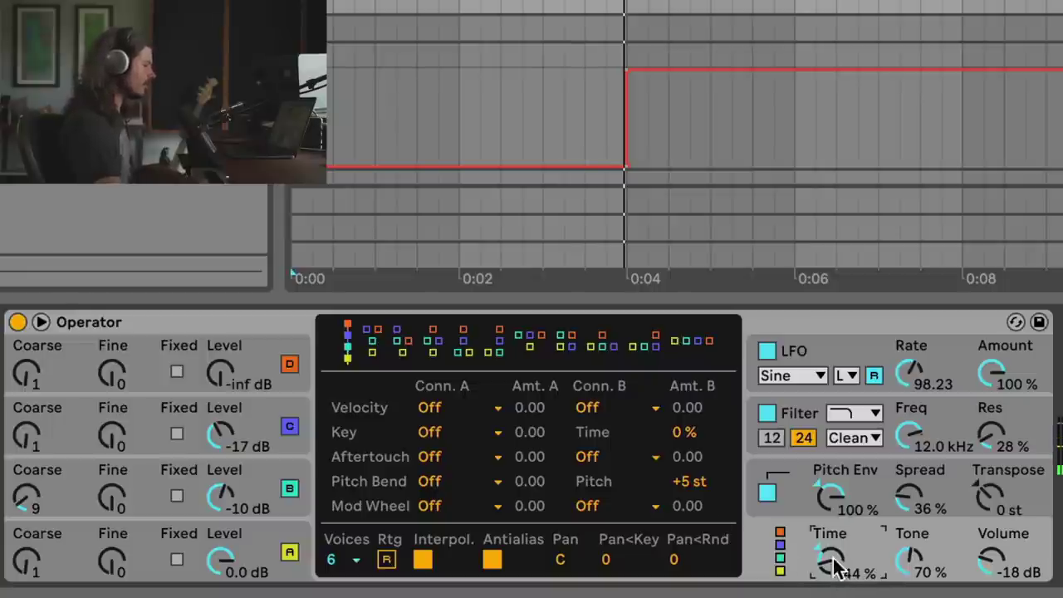
left_click_drag(828, 568, 831, 571)
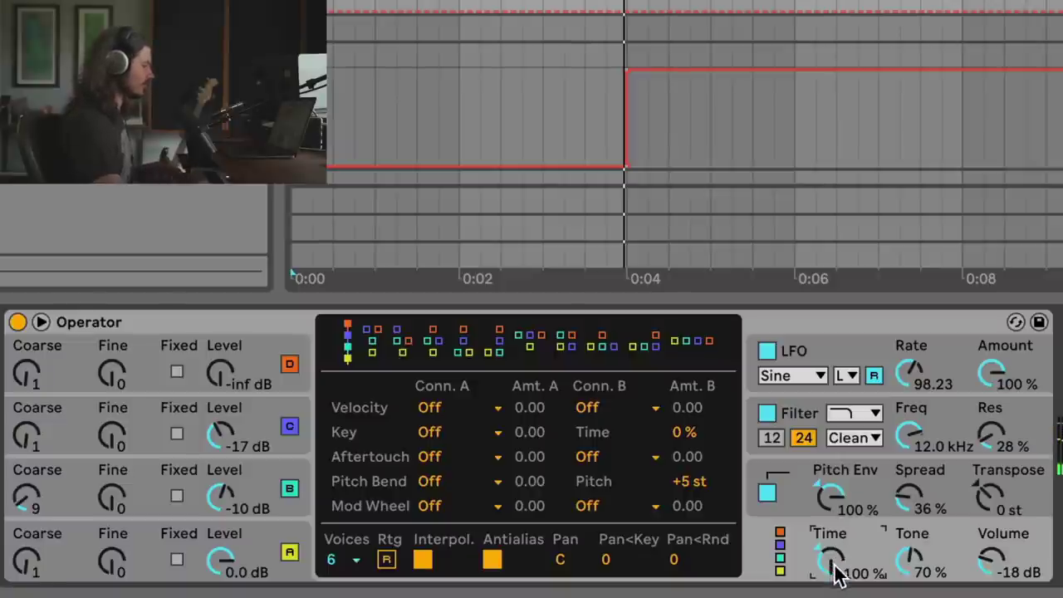
left_click_drag(834, 573, 834, 593)
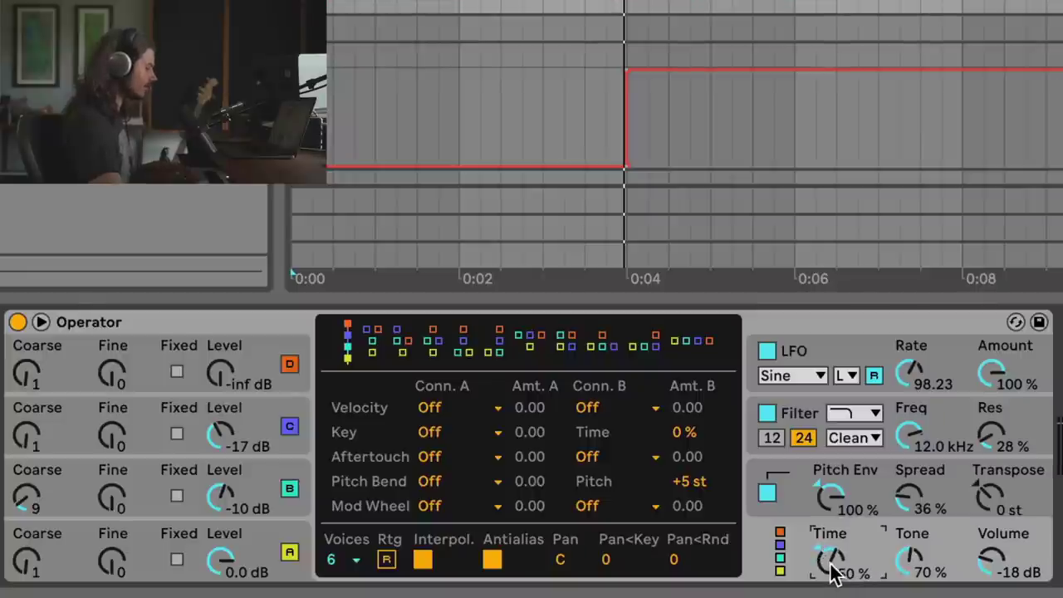
left_click(799, 352)
left_click(263, 353)
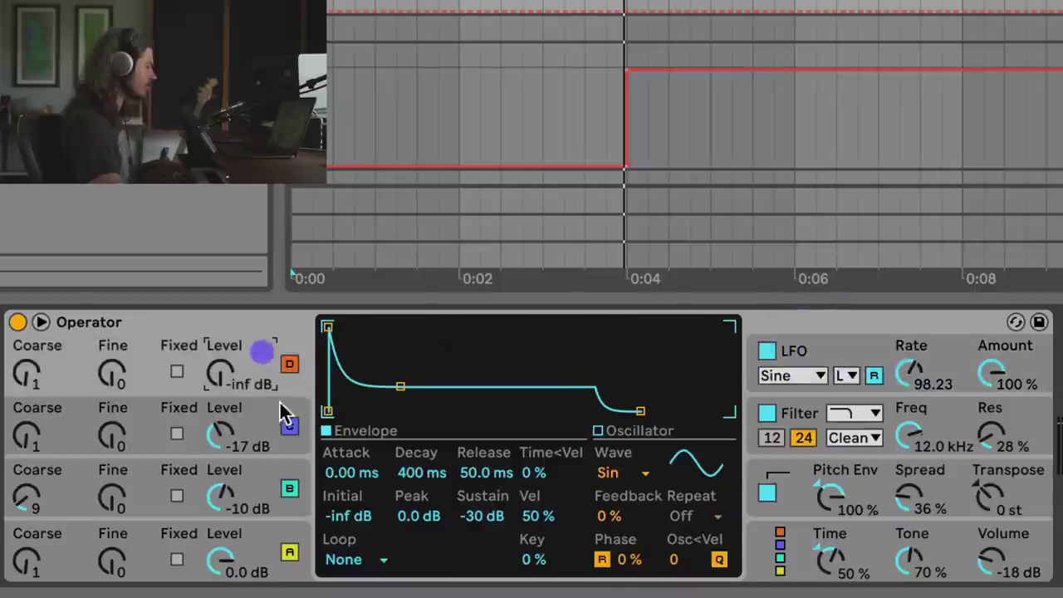
left_click(270, 486)
left_click(842, 349)
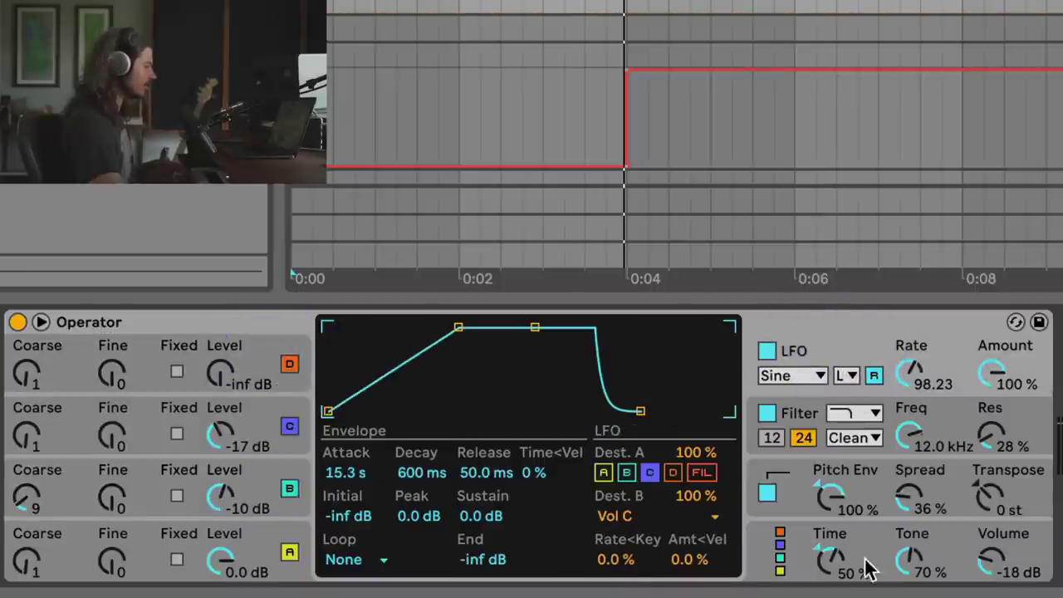
mouse_move(830, 562)
left_mouse_down()
mouse_move(830, 591)
mouse_move(830, 573)
left_mouse_up()
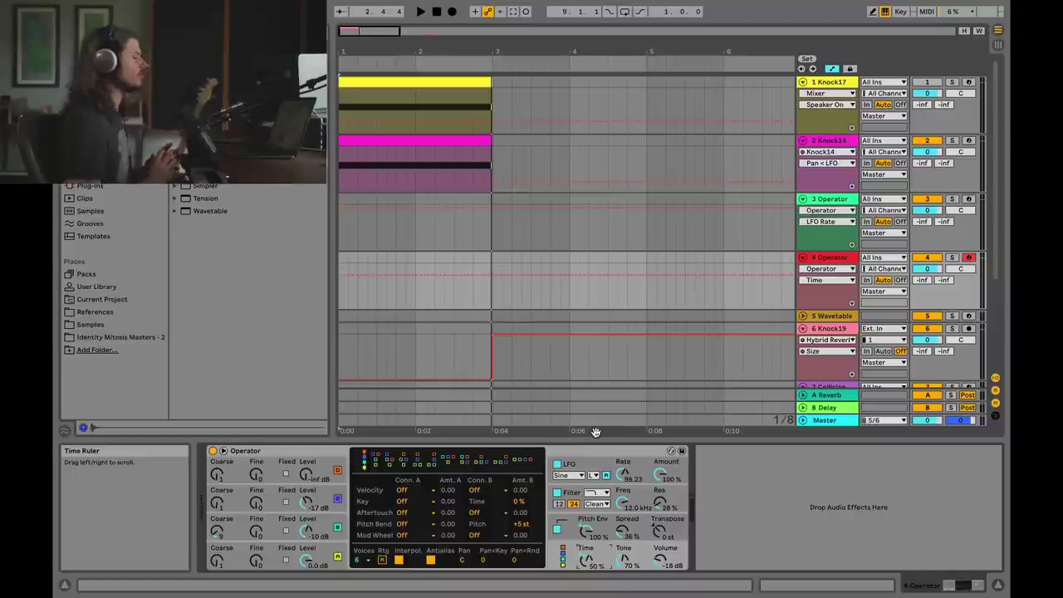
Step: Add an Echo effect after Operator with dry/wet at 39 % and reverb level at 62 %
left_click(95, 297)
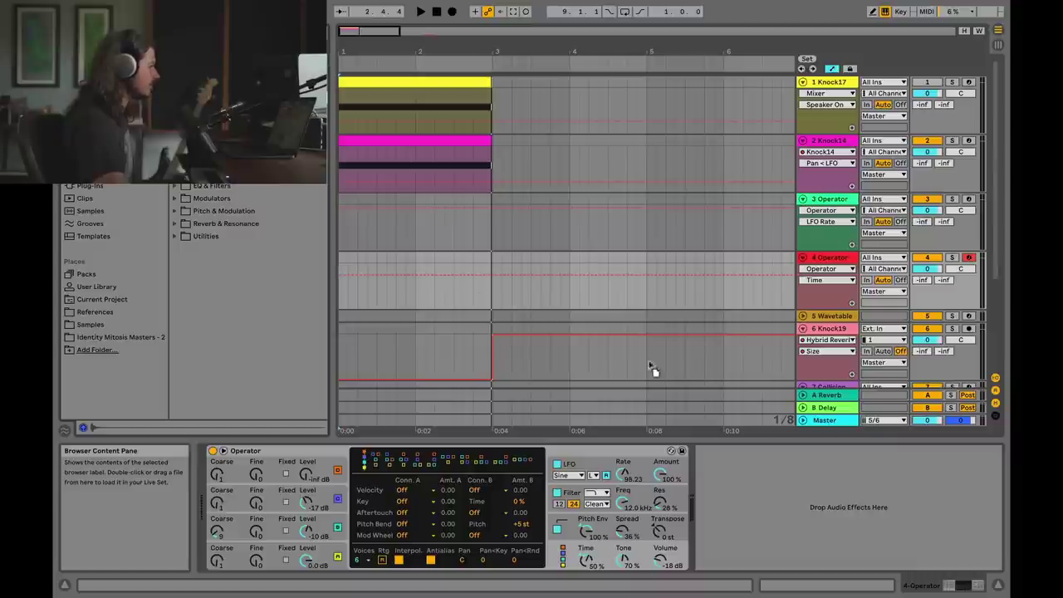
key("ctrl+v")
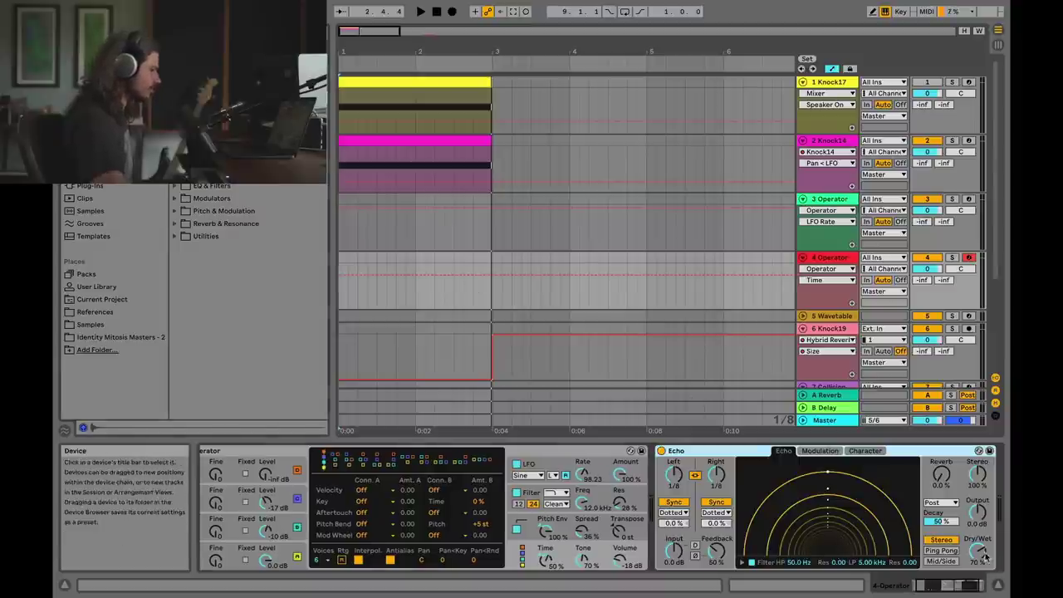
left_click_drag(988, 559, 988, 581)
left_click_drag(941, 475, 941, 449)
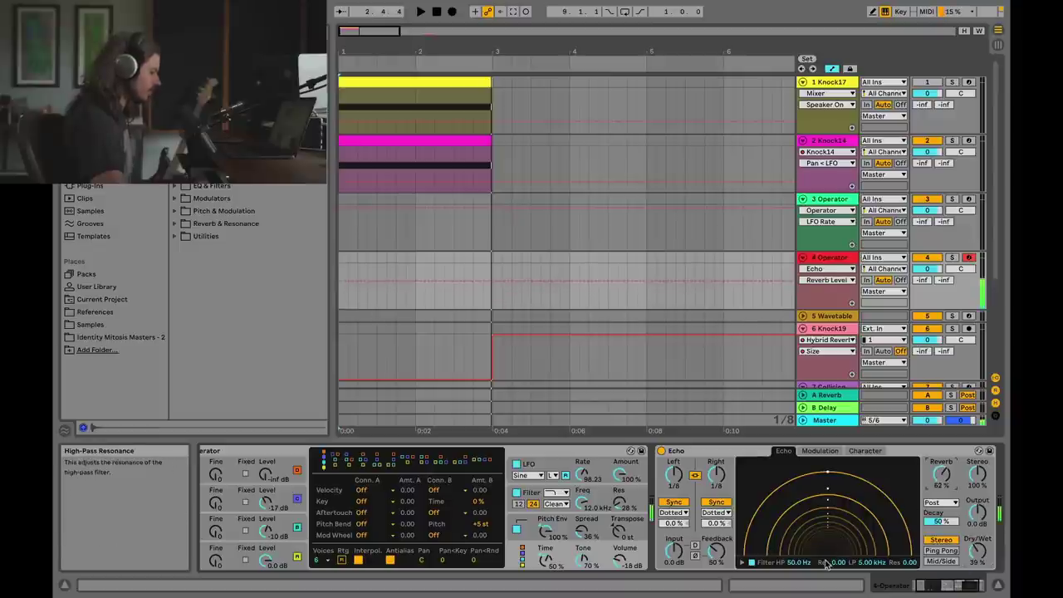
Step: Lower Operator's global envelope Time to -50 %
left_click(551, 561)
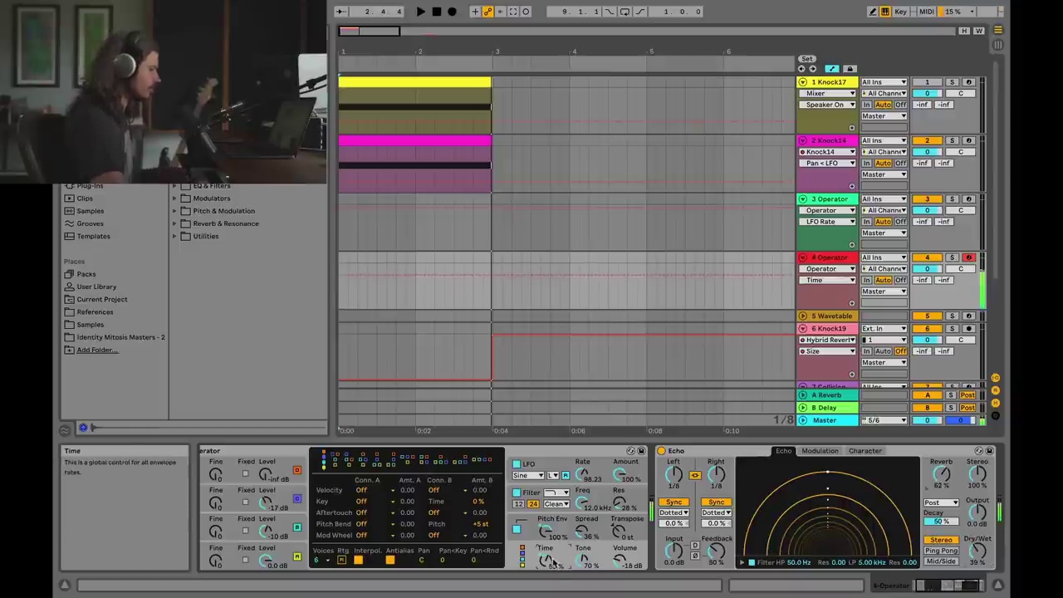
left_click_drag(548, 561, 548, 597)
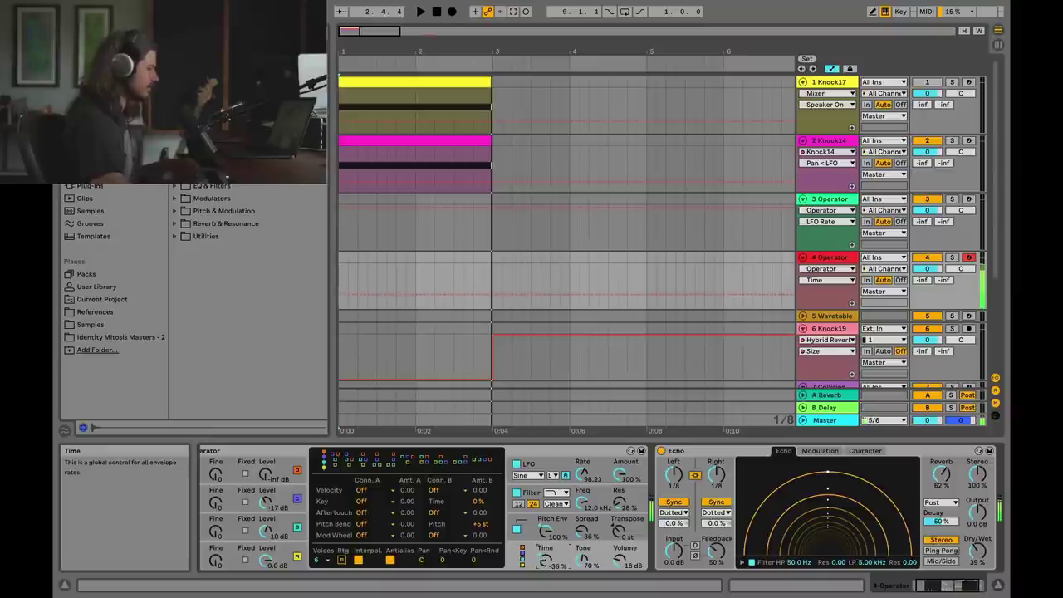
Step: Remove the Echo effect from the Operator track's device chain
right_click(706, 455)
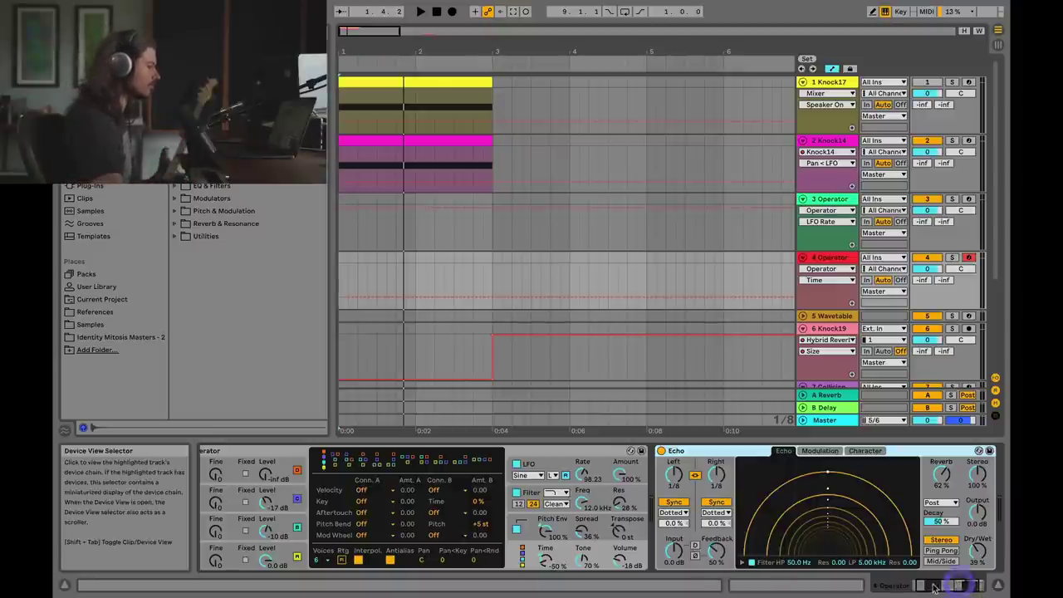
scroll(971, 586, "right", 2)
left_click(643, 457)
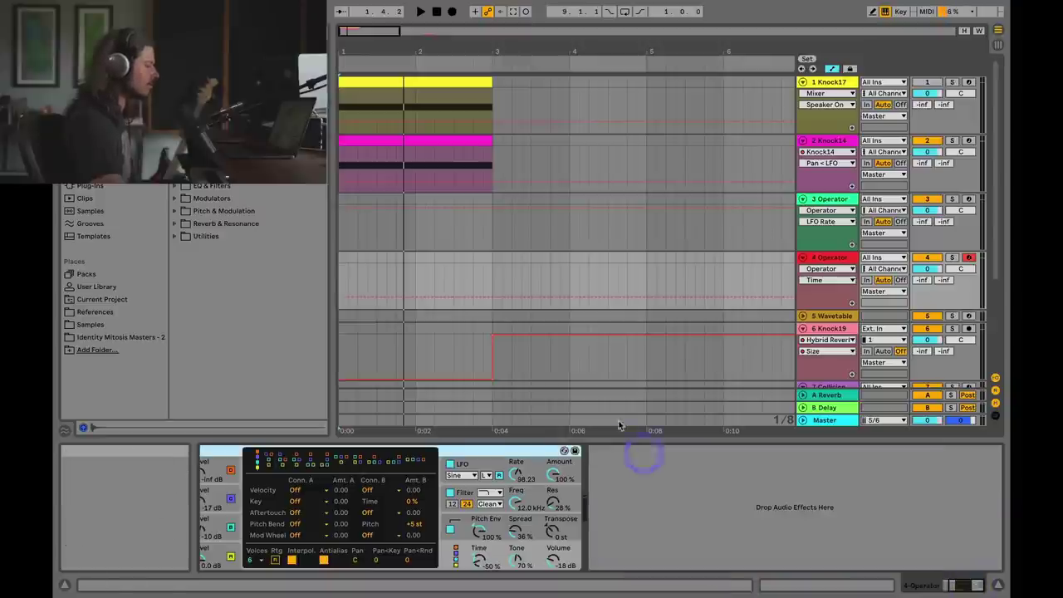
Step: Unfold track 5 Wavetable and show its Wavetable device to examine the modulation matrix
scroll(499, 268, "down", 1)
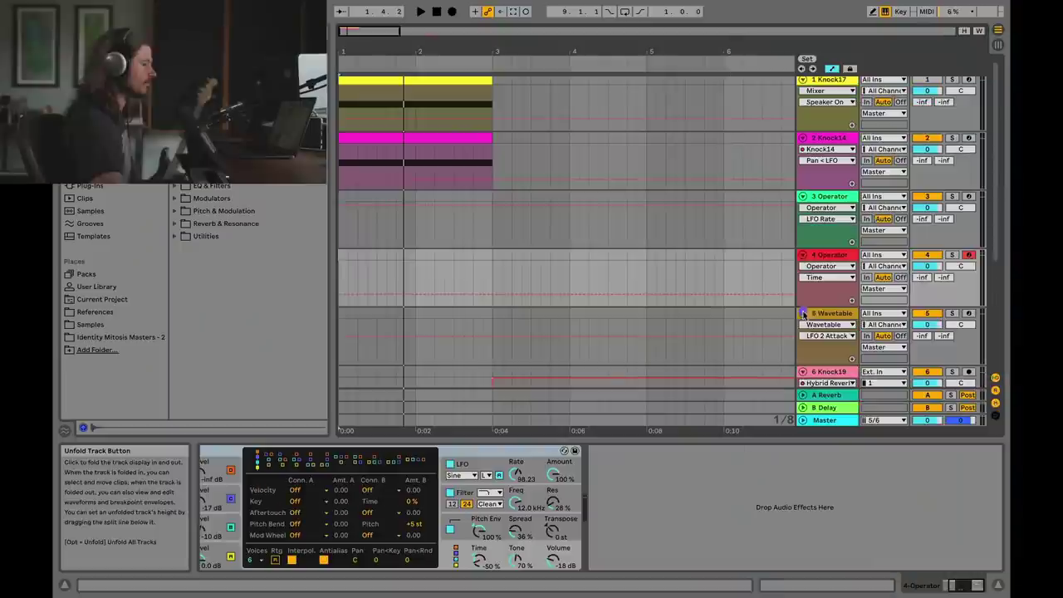
left_click(830, 313)
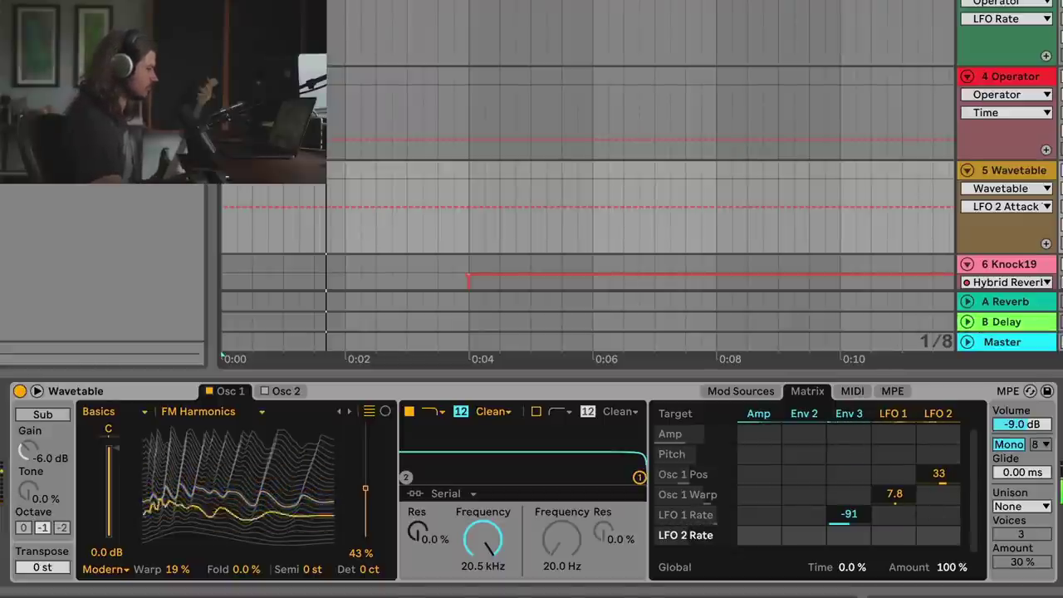
Step: Insert a new instrument track with a default Wavetable device below track 5 Wavetable
mouse_move(627, 292)
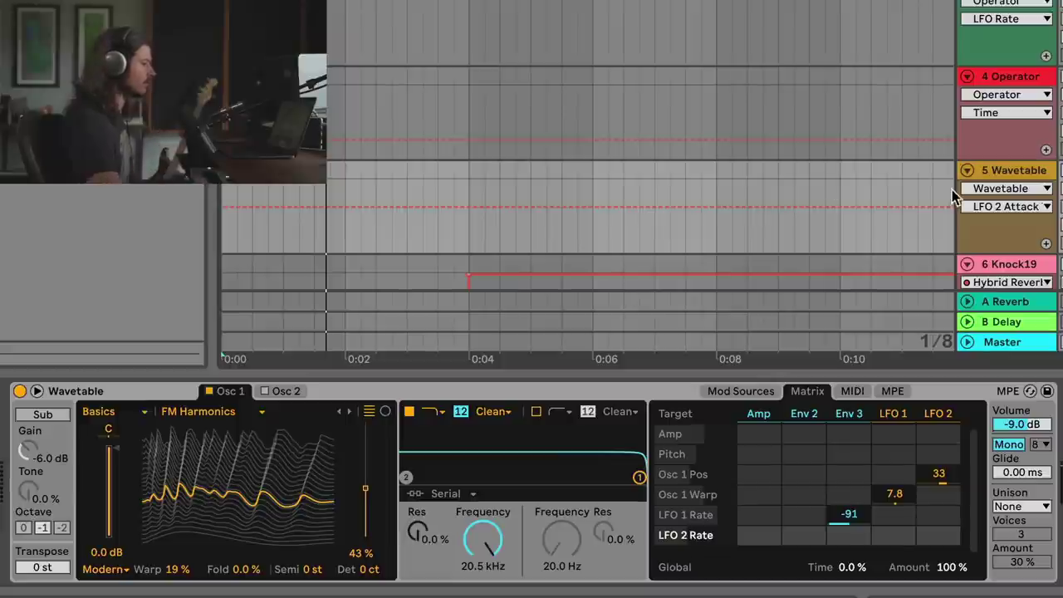
right_click(996, 173)
left_click(1025, 337)
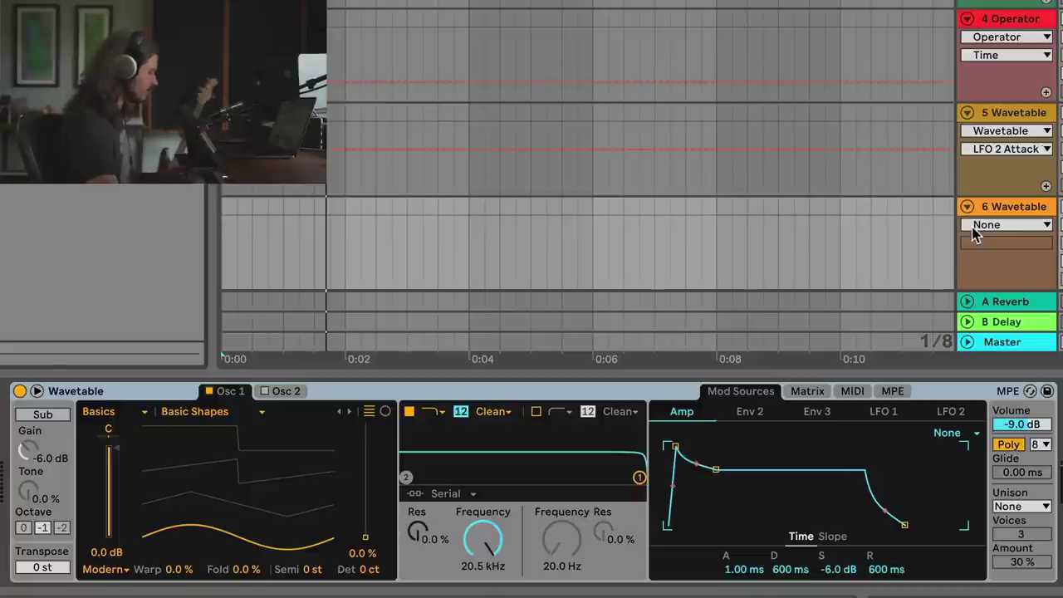
Step: Load the Modern Sweep 1 wavetable from the Filter category in Osc 1 and set its position to 53 %
left_click(213, 417)
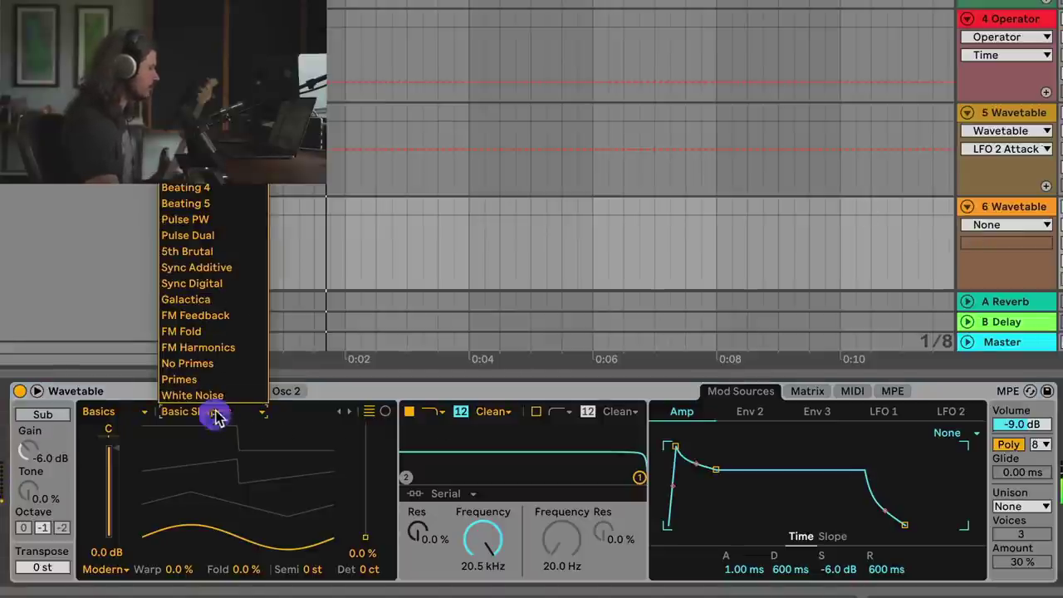
left_click(98, 415)
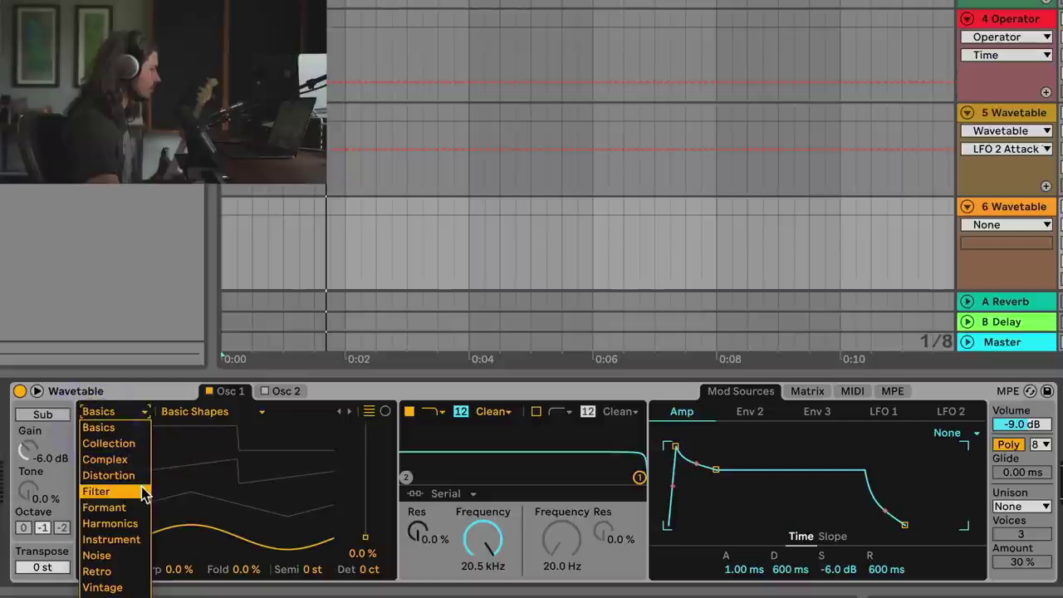
left_click(98, 490)
mouse_move(365, 490)
left_mouse_down()
mouse_move(365, 512)
mouse_move(365, 458)
mouse_move(365, 525)
mouse_move(365, 477)
left_mouse_up()
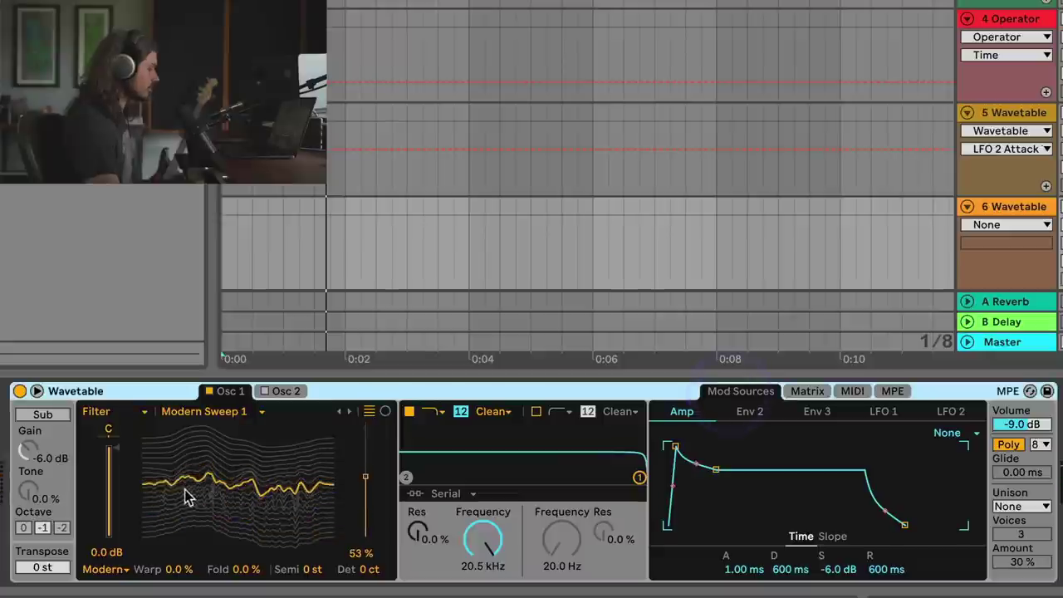
Step: Set Osc 1's position to 40 % and modulate it by 31 from LFO 1, with LFO 1 retrigger turned off
left_click(807, 391)
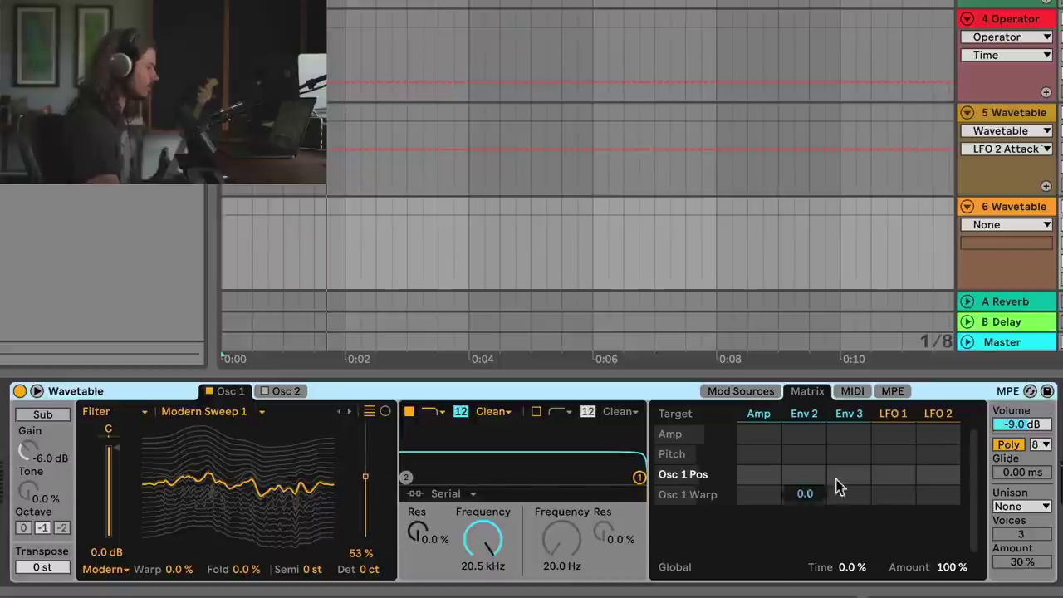
mouse_move(365, 479)
left_mouse_down()
mouse_move(366, 509)
mouse_move(365, 492)
left_mouse_up()
left_click(905, 480)
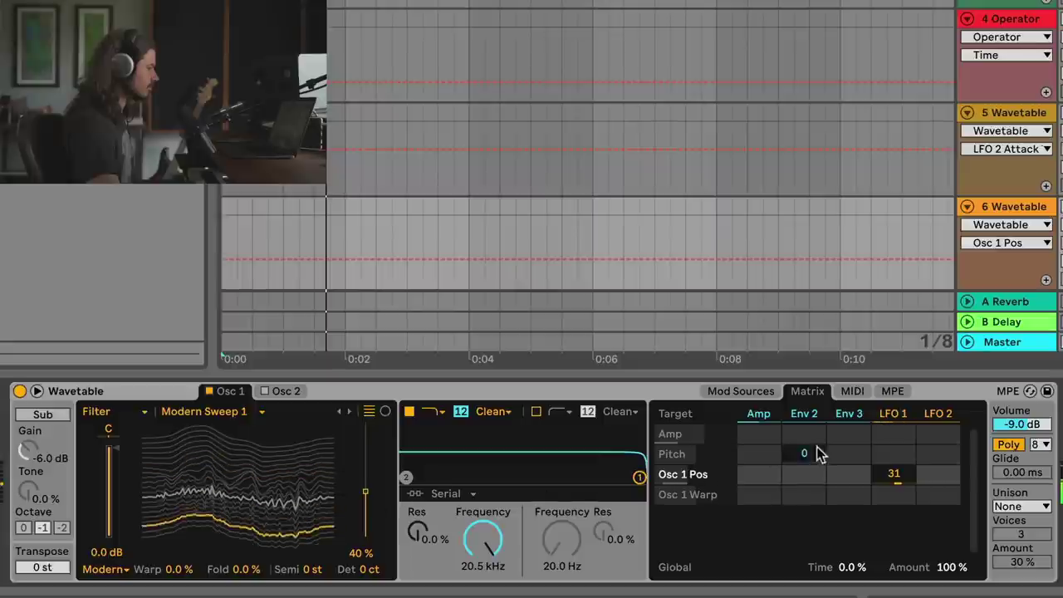
left_click(894, 413)
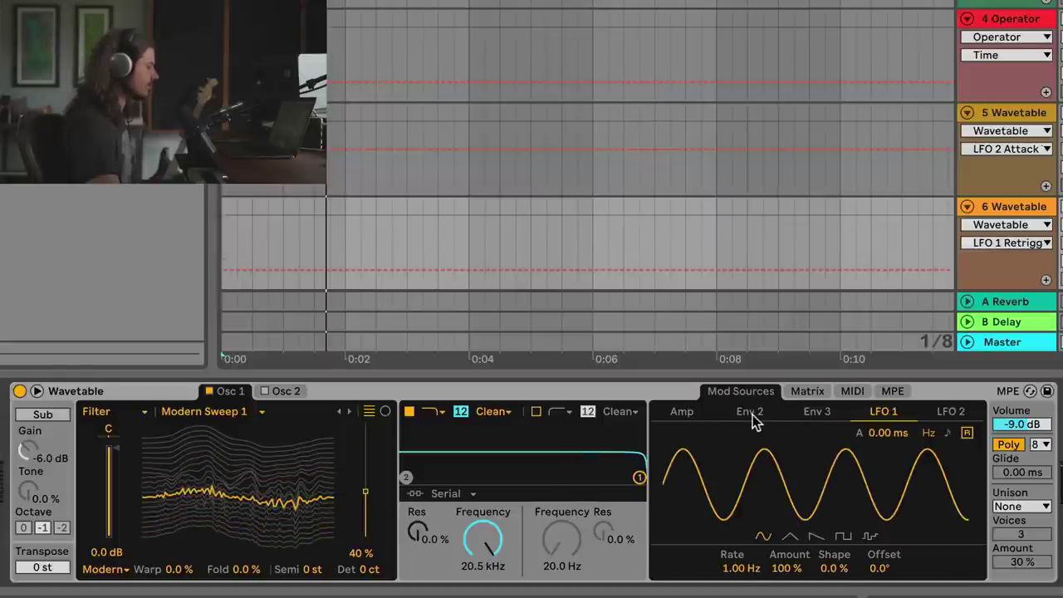
Step: Shape Env 2 as a slow curved fall with 0 ms attack, 14.6 s decay and 0 % sustain
left_click(809, 392)
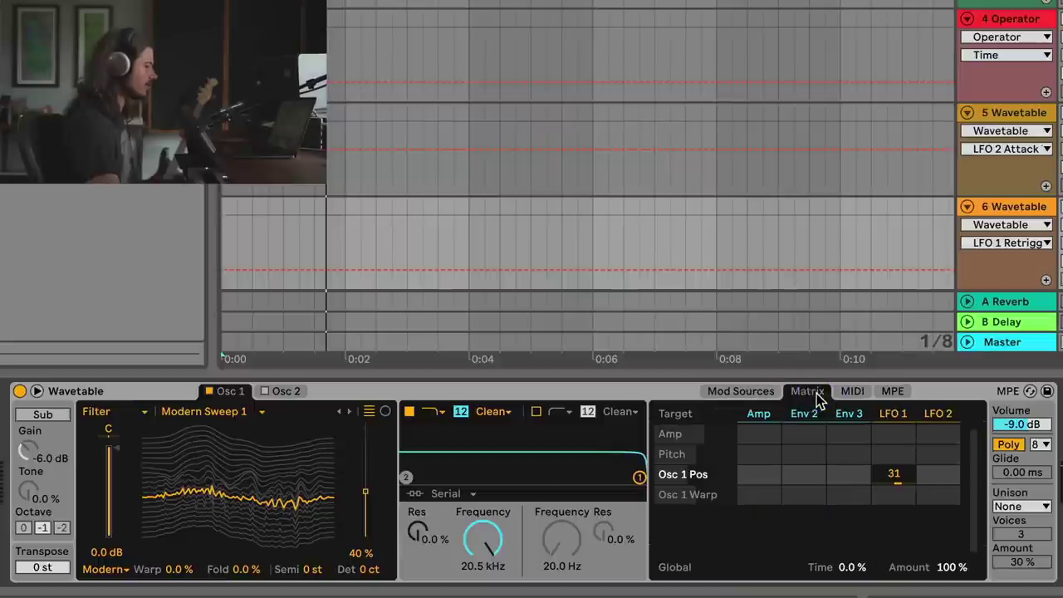
left_click(804, 415)
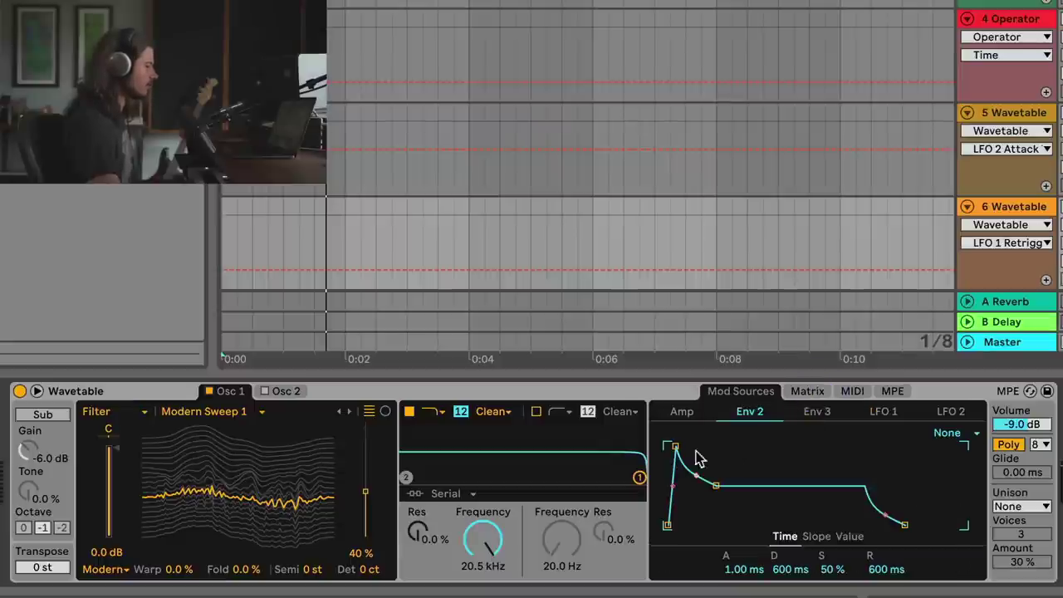
left_click_drag(676, 447, 667, 447)
left_click_drag(713, 491, 747, 523)
left_click(715, 505)
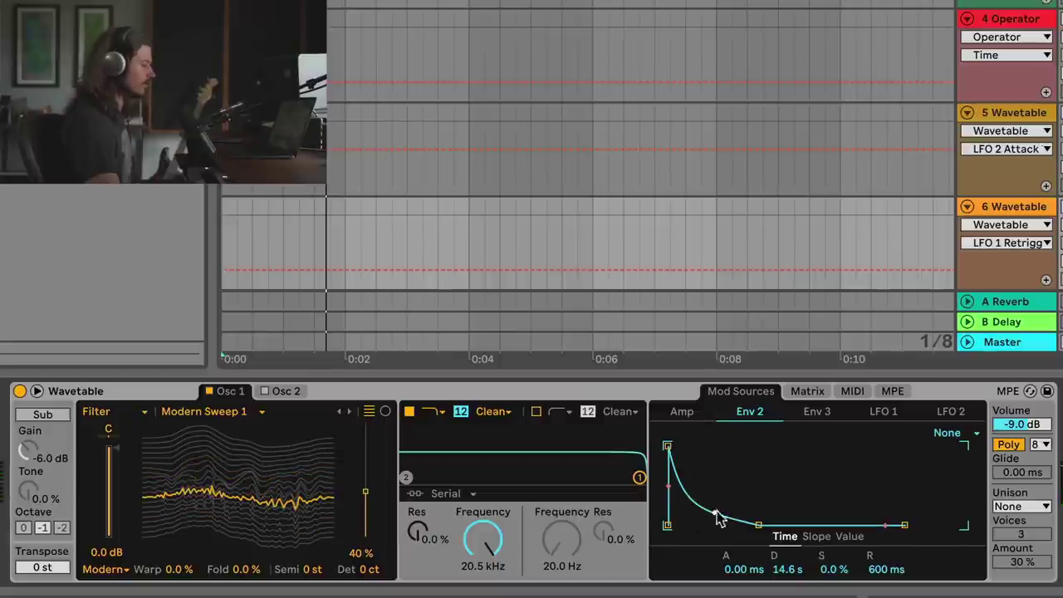
Step: Set LFO 1's rate to 1.07 Hz and modulate it by -50 from Env 2 in the modulation matrix
left_click(808, 392)
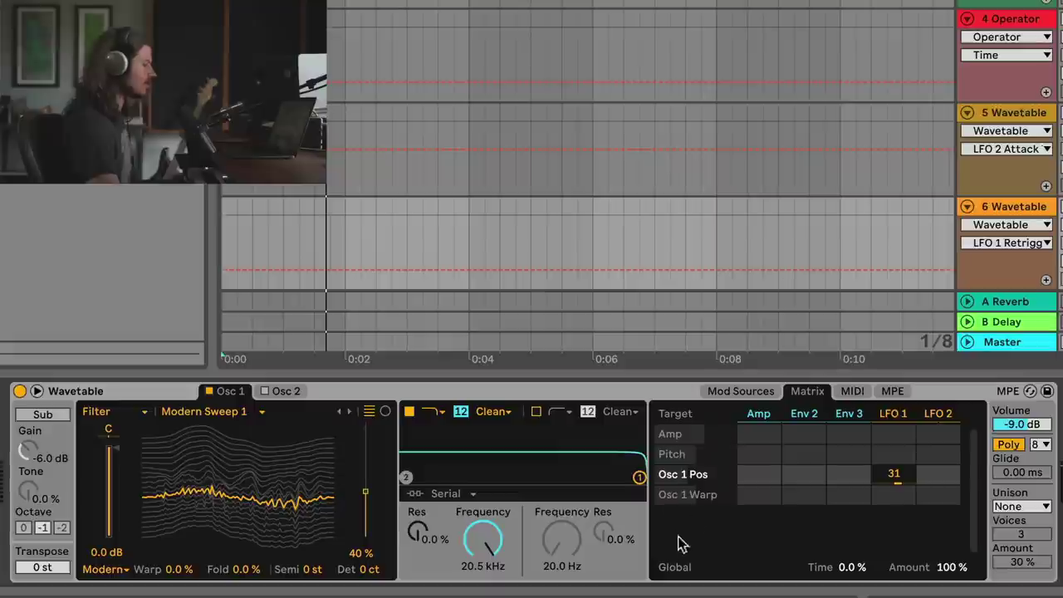
left_click(895, 414)
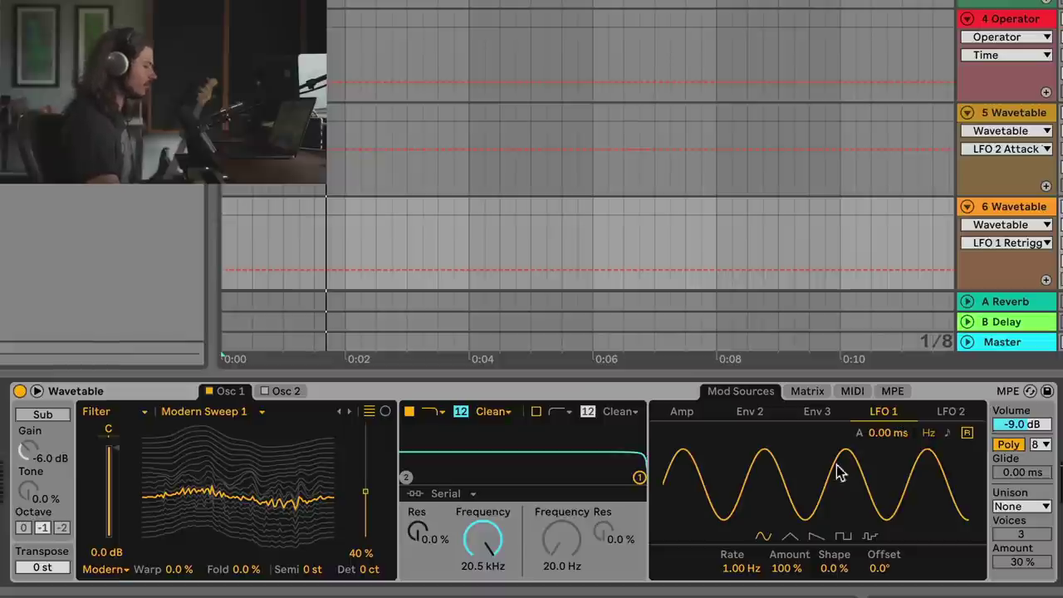
left_click_drag(740, 570, 740, 565)
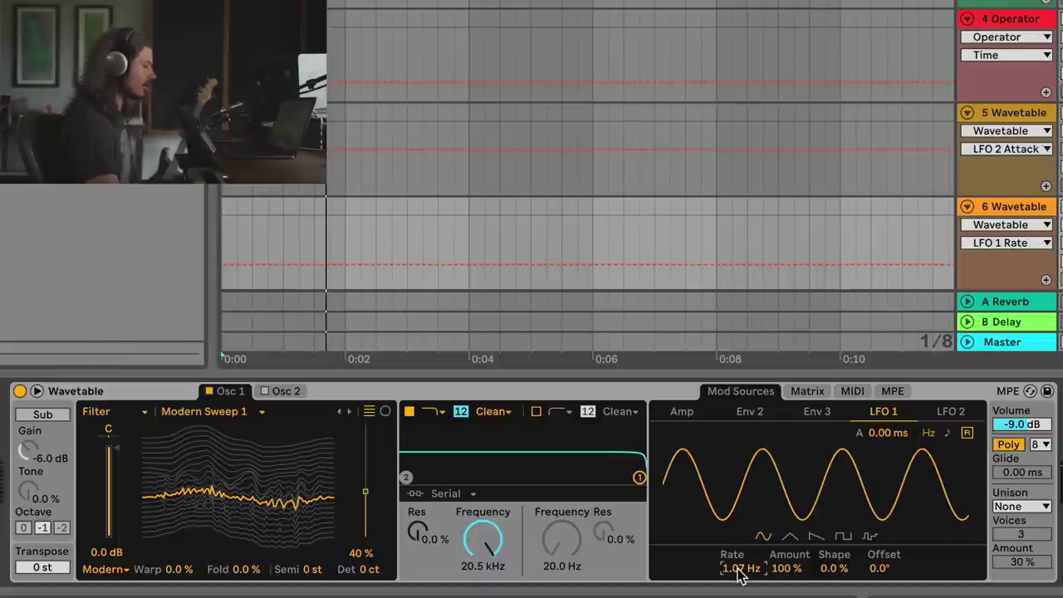
left_click(807, 395)
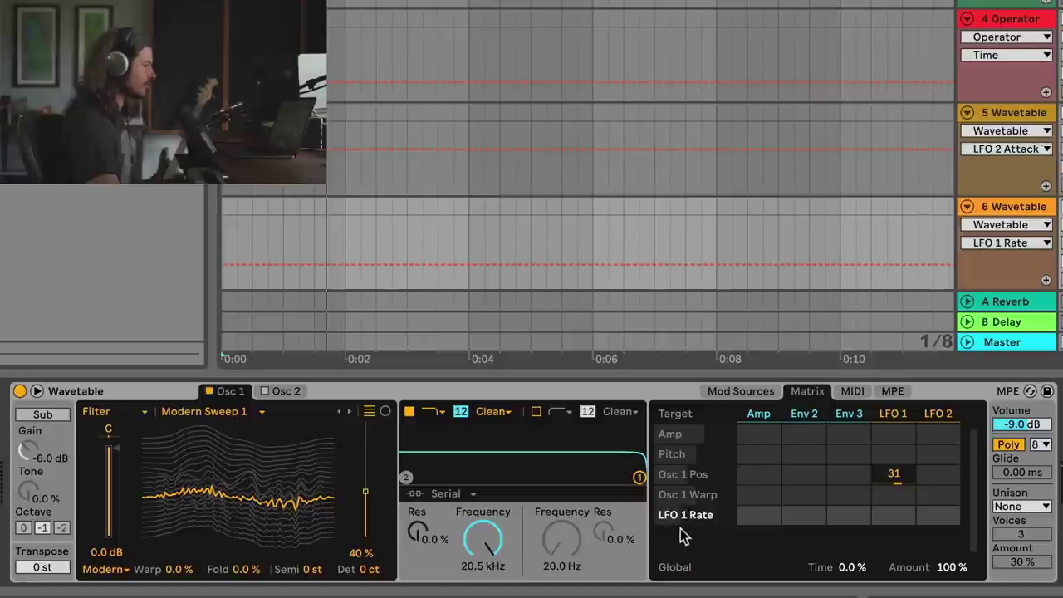
left_click_drag(804, 514, 804, 498)
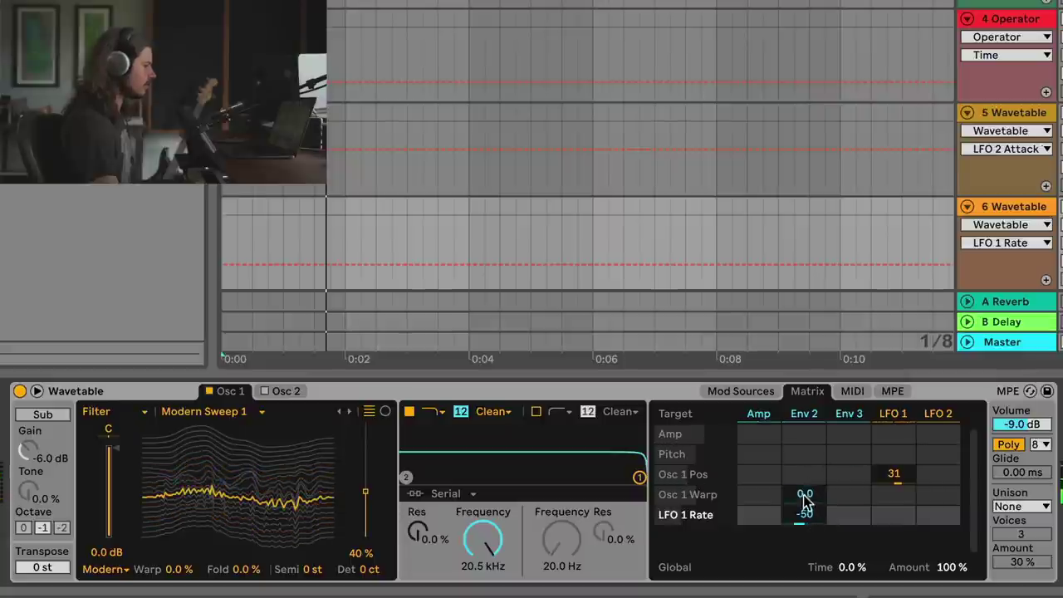
Step: Check Env 2's shape and raise LFO 1's rate to 13.06 Hz
left_click(802, 419)
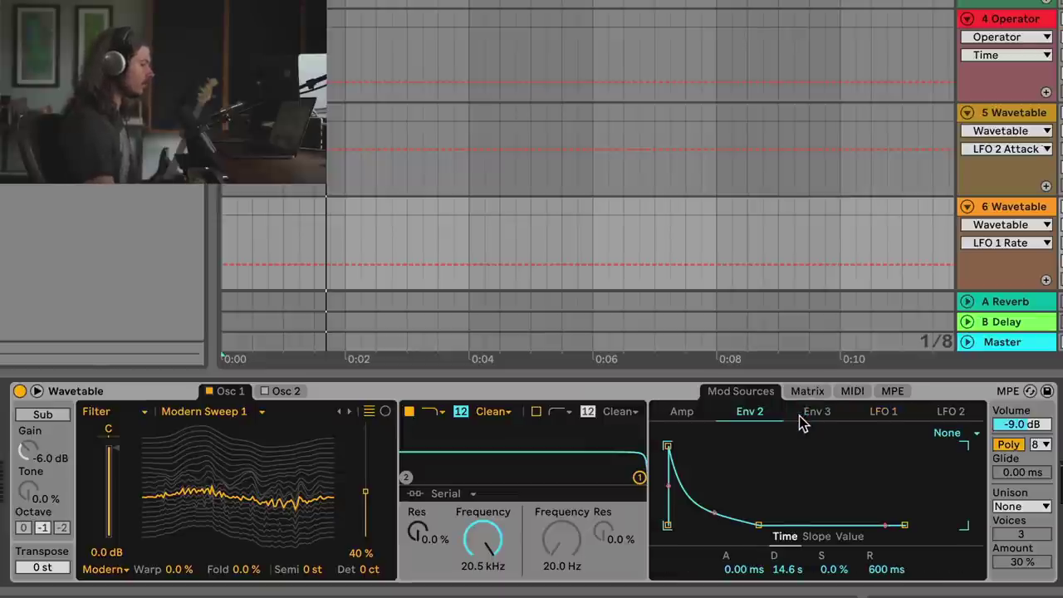
left_click(882, 410)
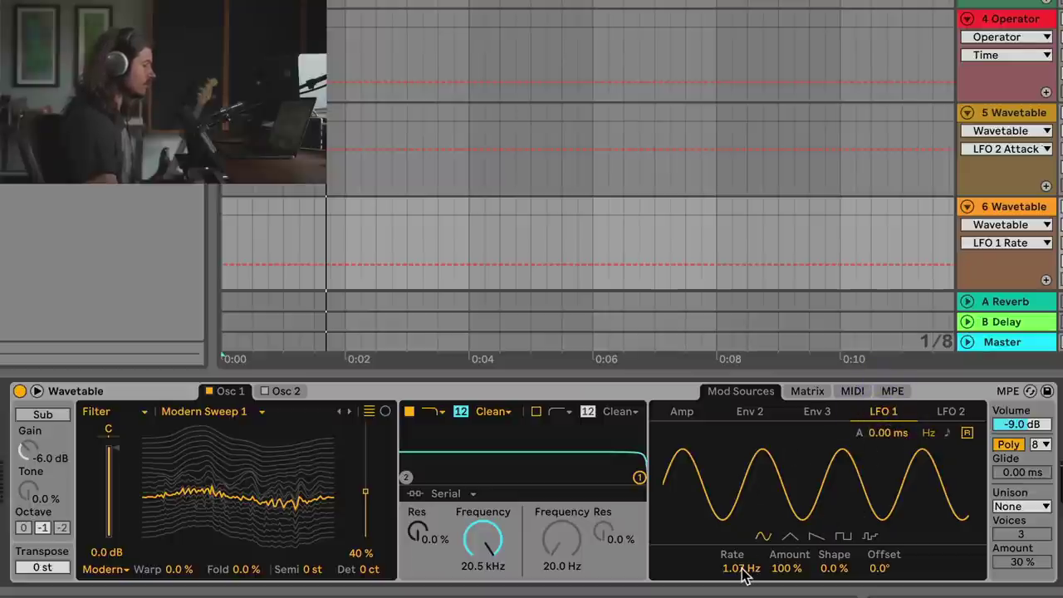
left_click_drag(741, 570, 741, 522)
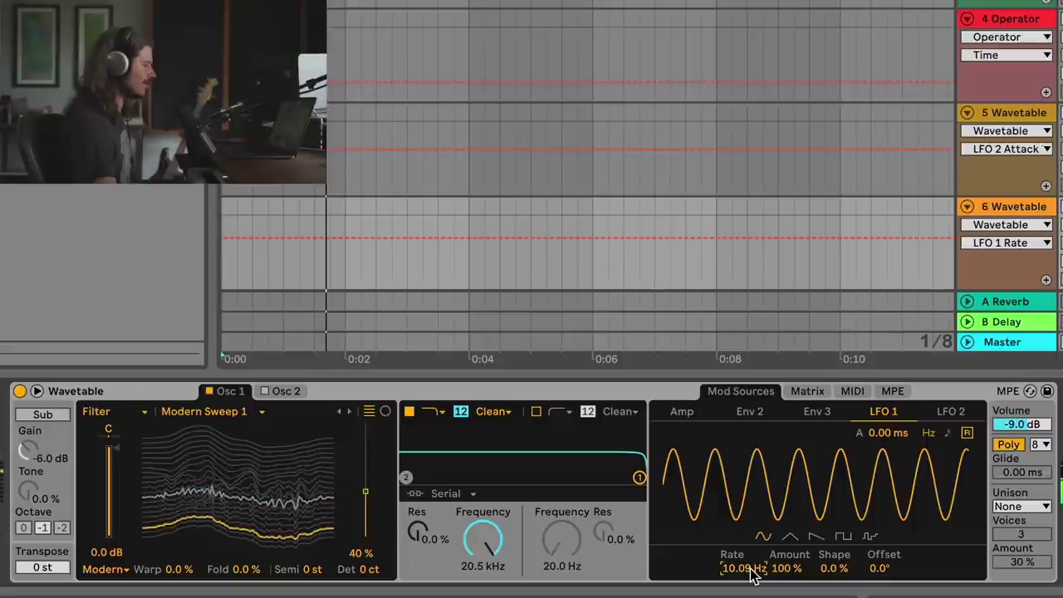
left_click_drag(743, 567, 743, 556)
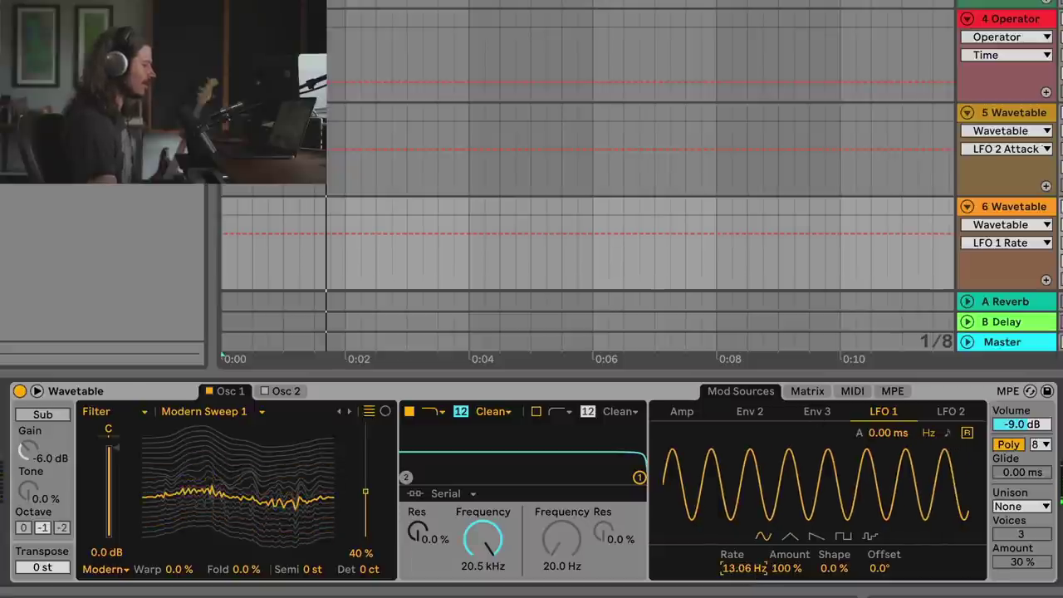
Step: Add Osc 1 Warp as a modulation matrix target, keeping the Modern effect mode, and set LFO 2's rate to 5.57 Hz
left_click(807, 390)
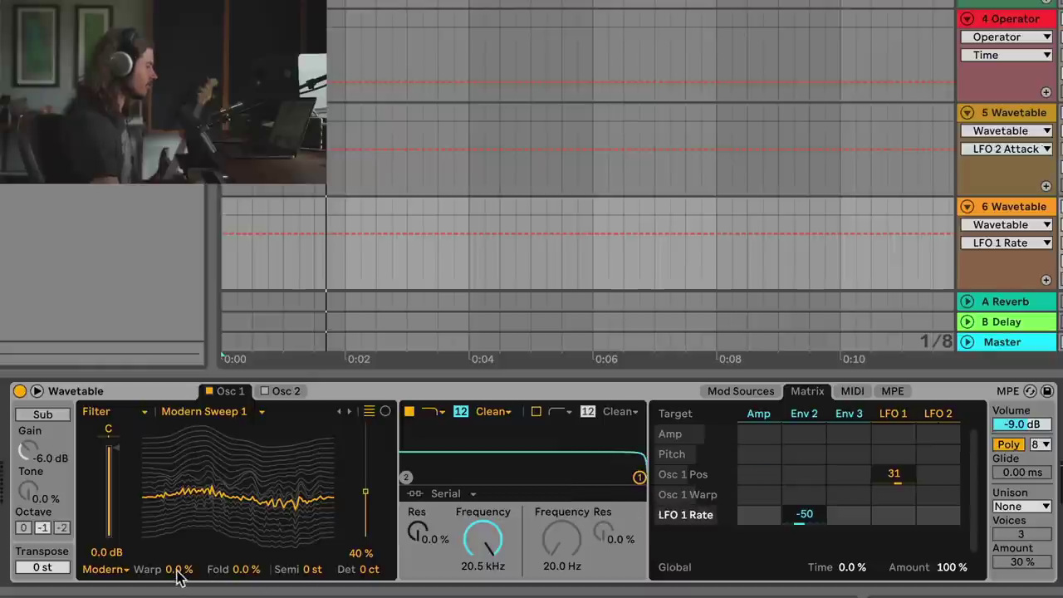
left_click(122, 573)
left_click(112, 568)
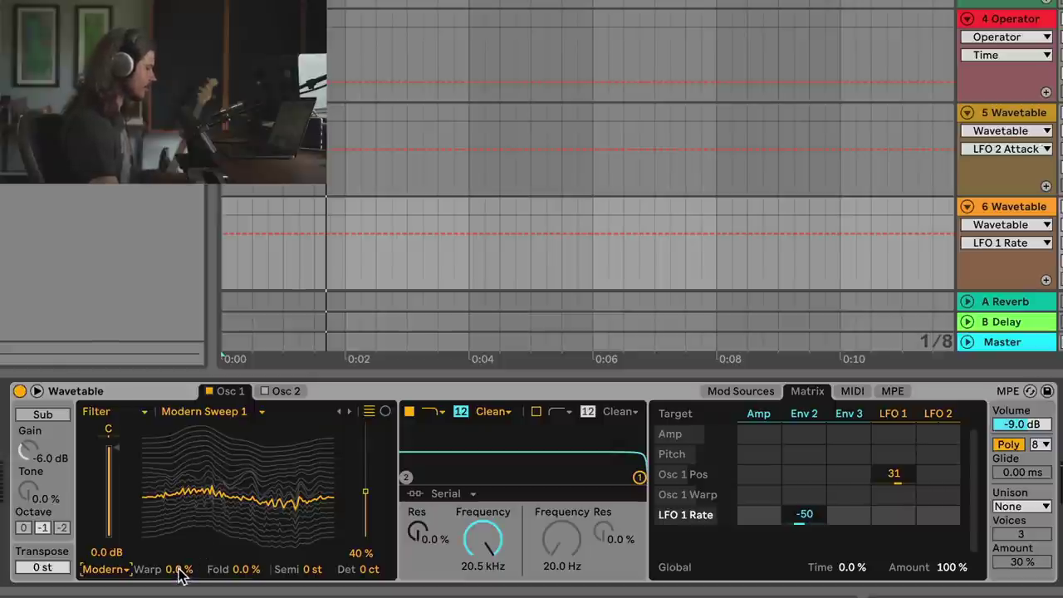
mouse_move(181, 573)
left_mouse_down()
mouse_move(181, 591)
mouse_move(197, 560)
left_mouse_up()
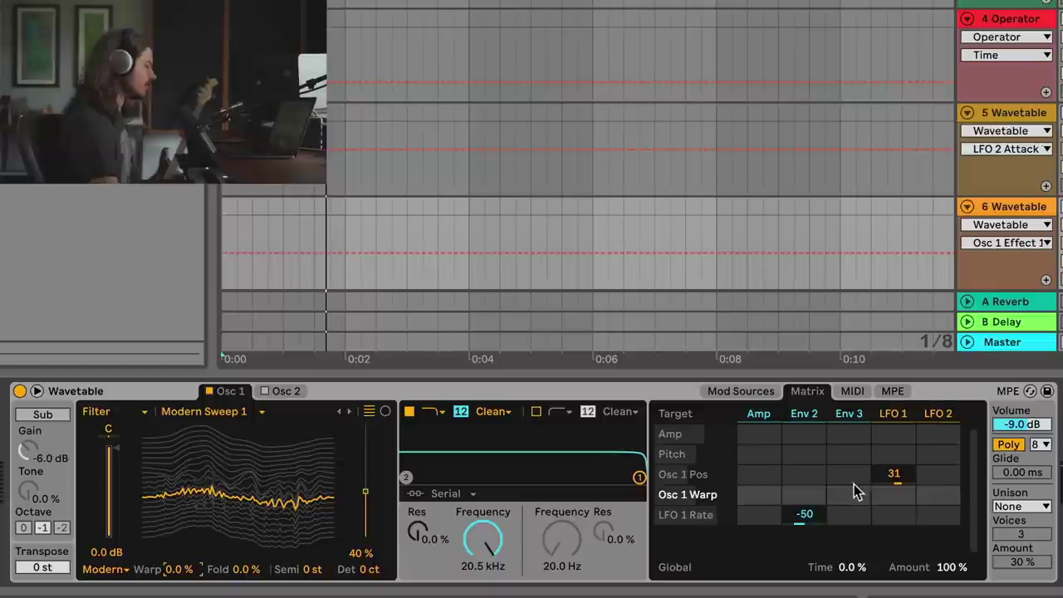
left_click(935, 421)
left_click_drag(750, 573, 750, 523)
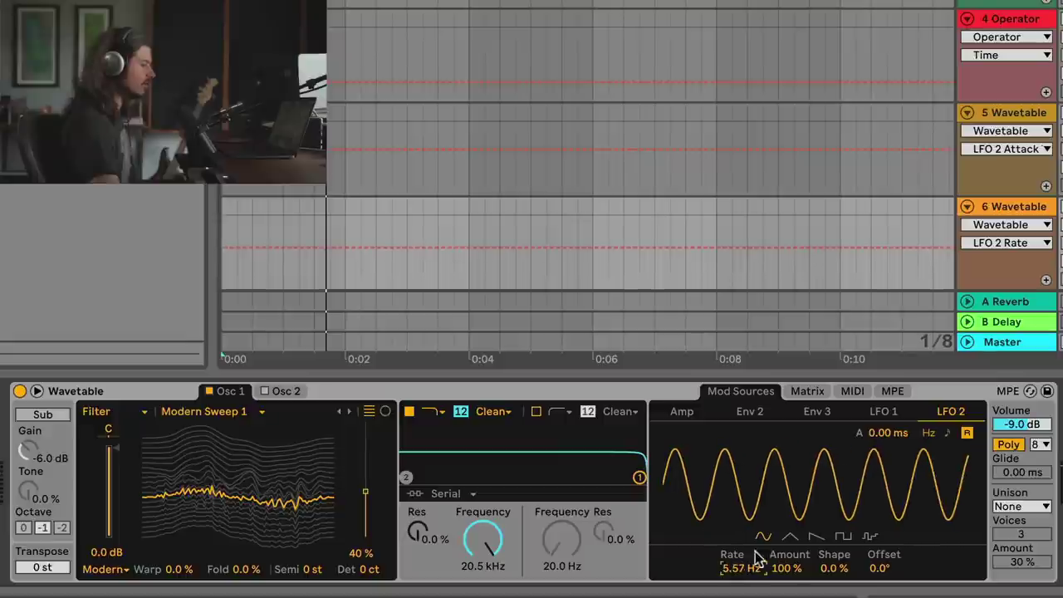
Step: Modulate Osc 1 Warp by 27 from LFO 2, and LFO 2's rate by -70 from Env 2
left_click(804, 393)
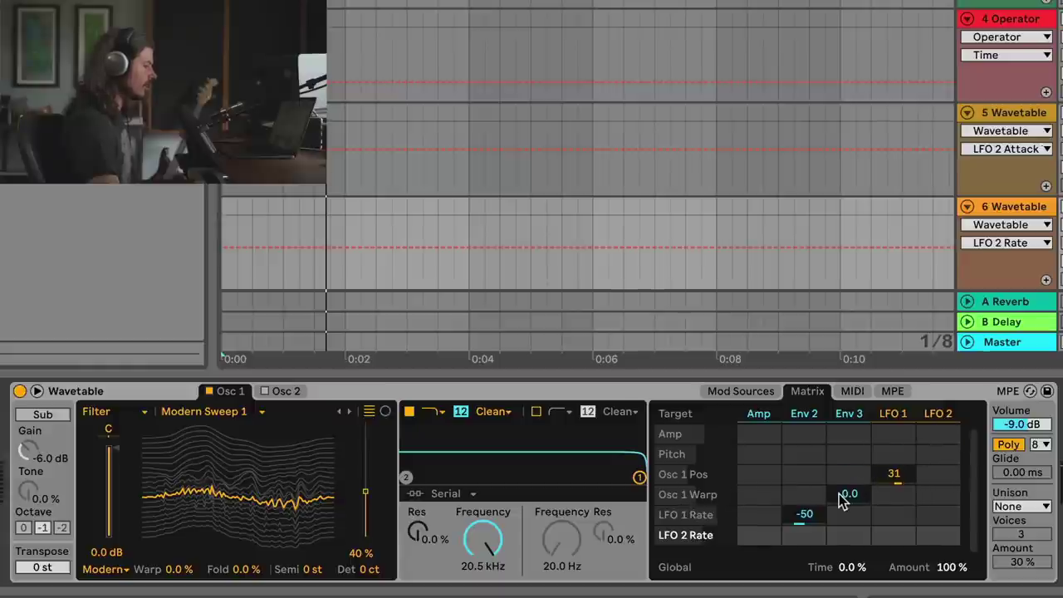
left_click_drag(938, 494, 938, 472)
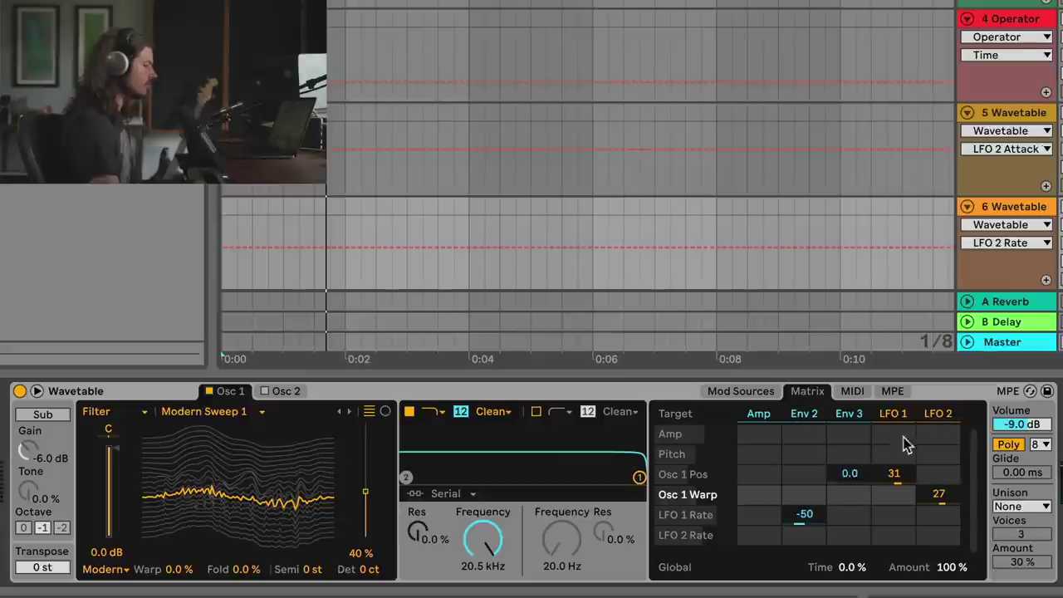
left_click(812, 538)
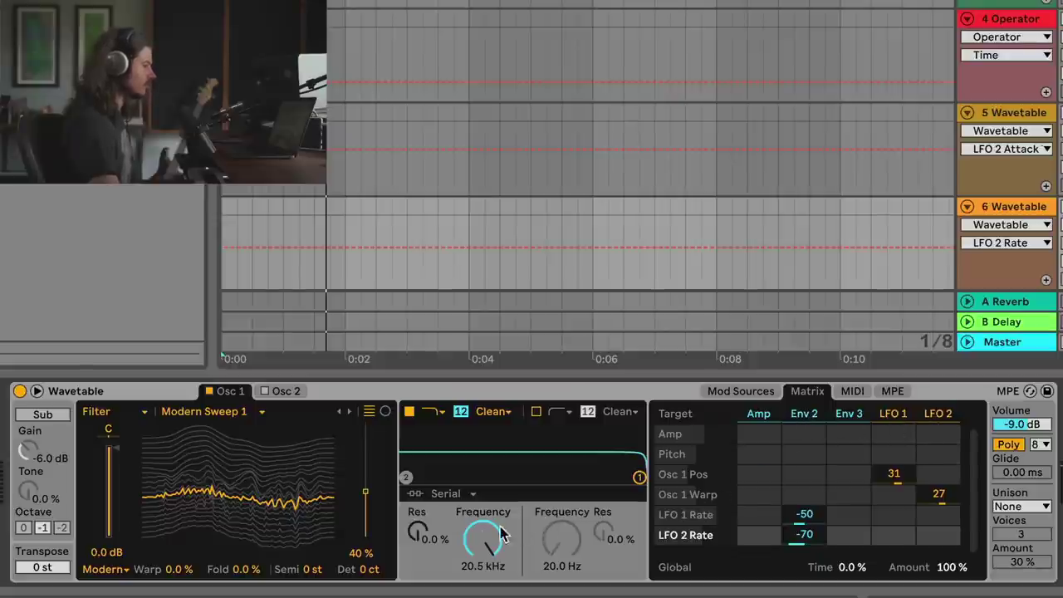
Step: Modulate Filter 1's frequency by -50 from Env 2 and set the filter frequency to 17.4 kHz
mouse_move(482, 542)
left_mouse_down()
mouse_move(482, 573)
mouse_move(483, 533)
mouse_move(483, 544)
left_mouse_up()
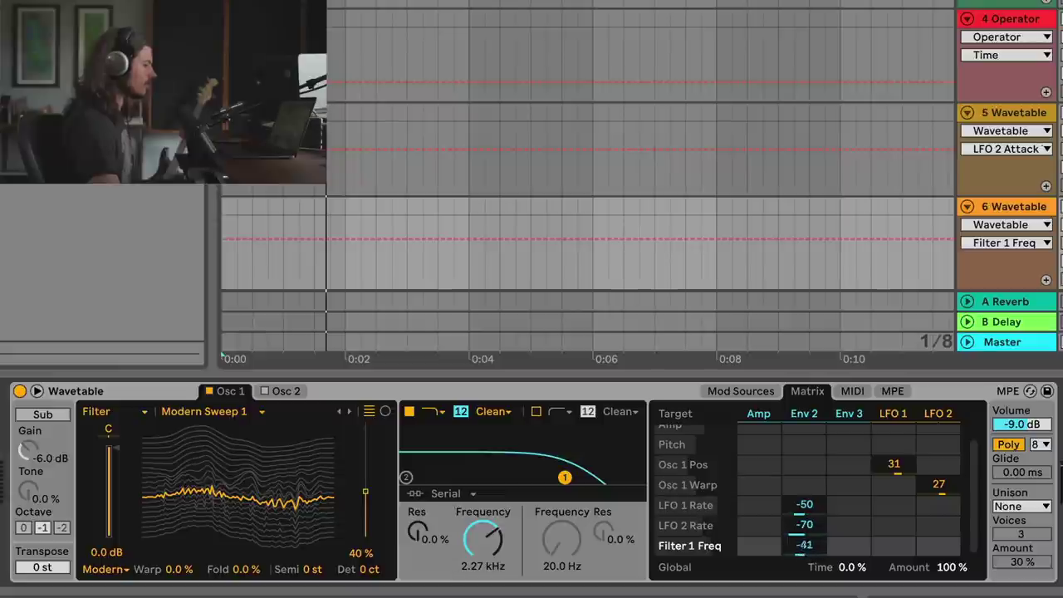
left_click_drag(480, 543, 480, 549)
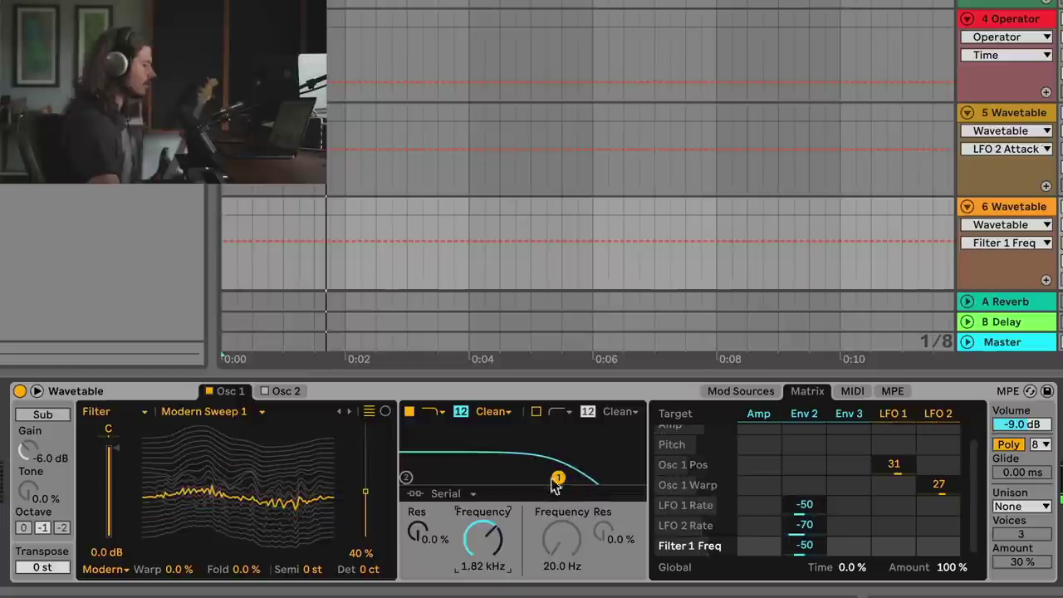
left_click_drag(484, 561, 484, 507)
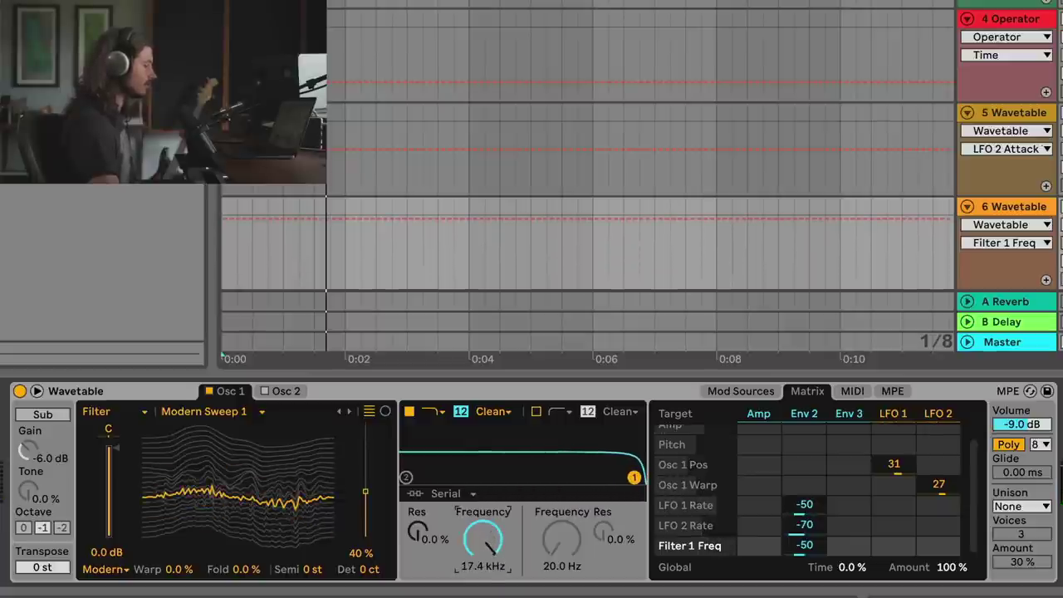
Step: Switch Filter 1 to the PRD circuit and set its drive to 9 dB
left_click(491, 411)
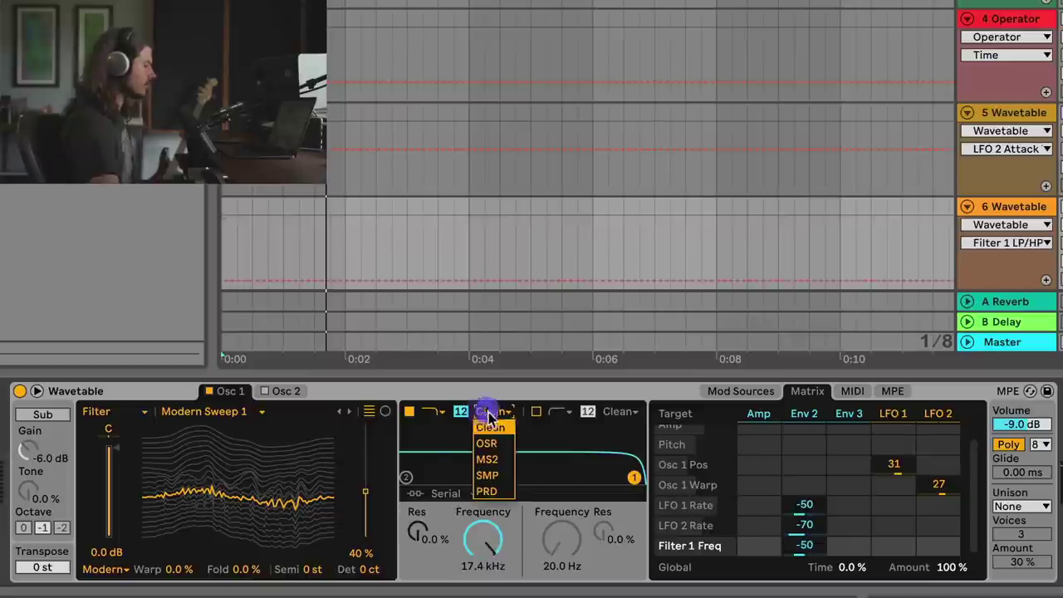
left_click(490, 490)
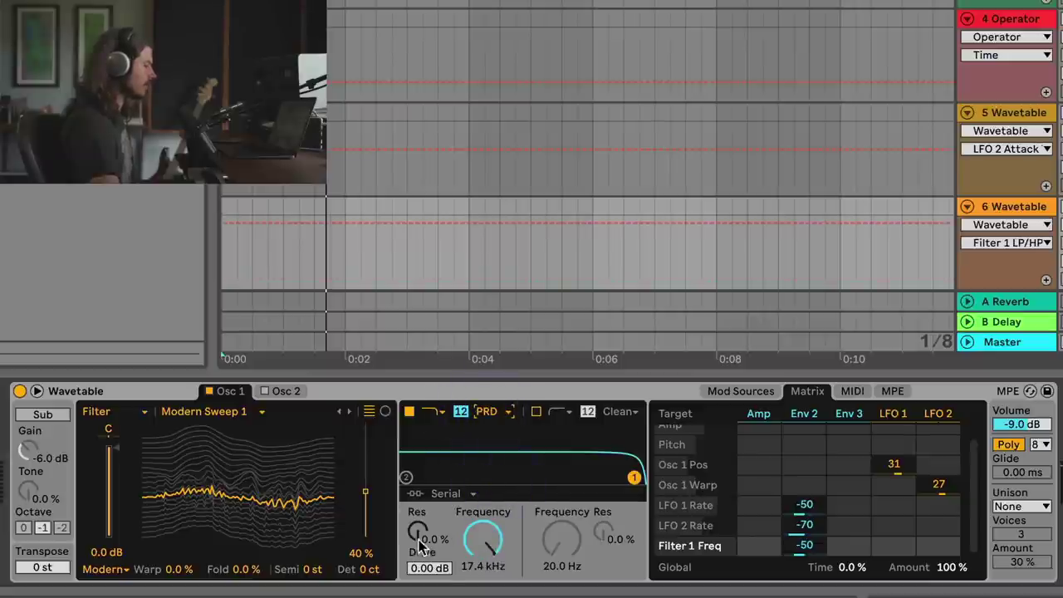
left_click(429, 568)
type("9")
key("Return")
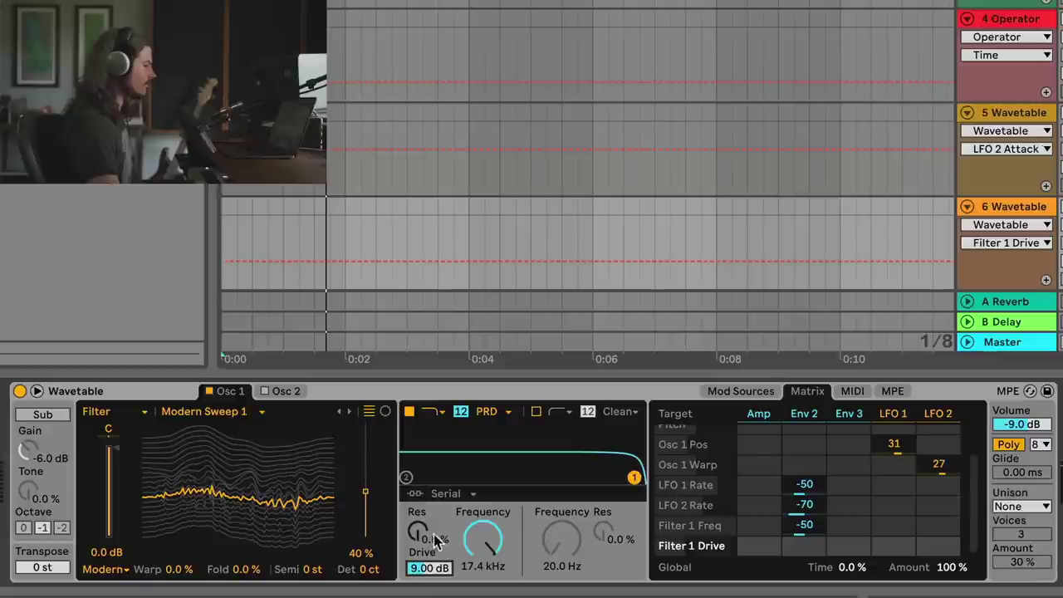
Step: Lower the Wavetable device's volume to -19 dB
left_click_drag(1011, 426, 1011, 469)
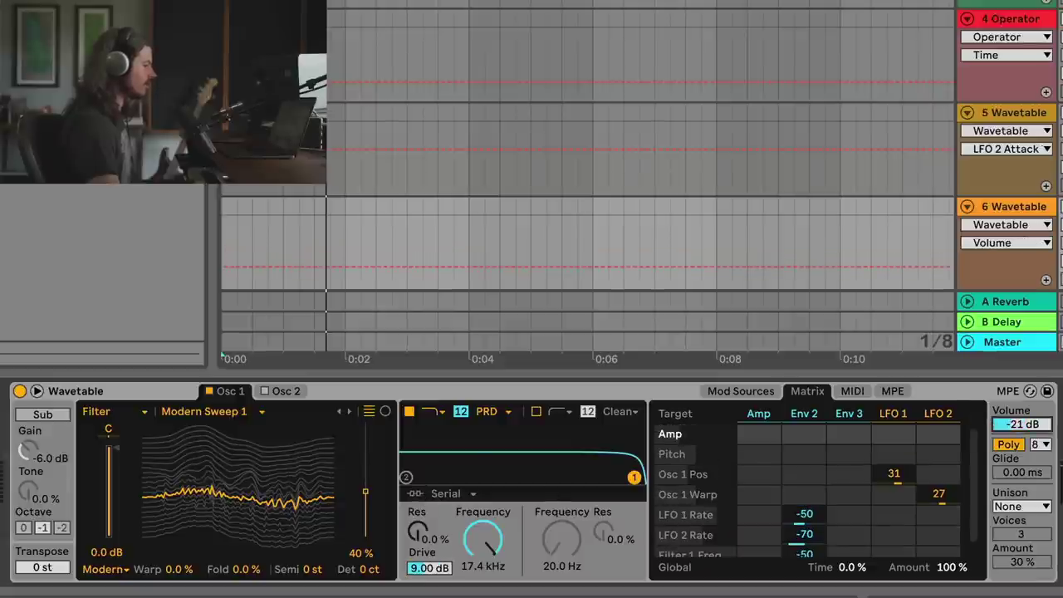
left_click_drag(1011, 469, 1011, 465)
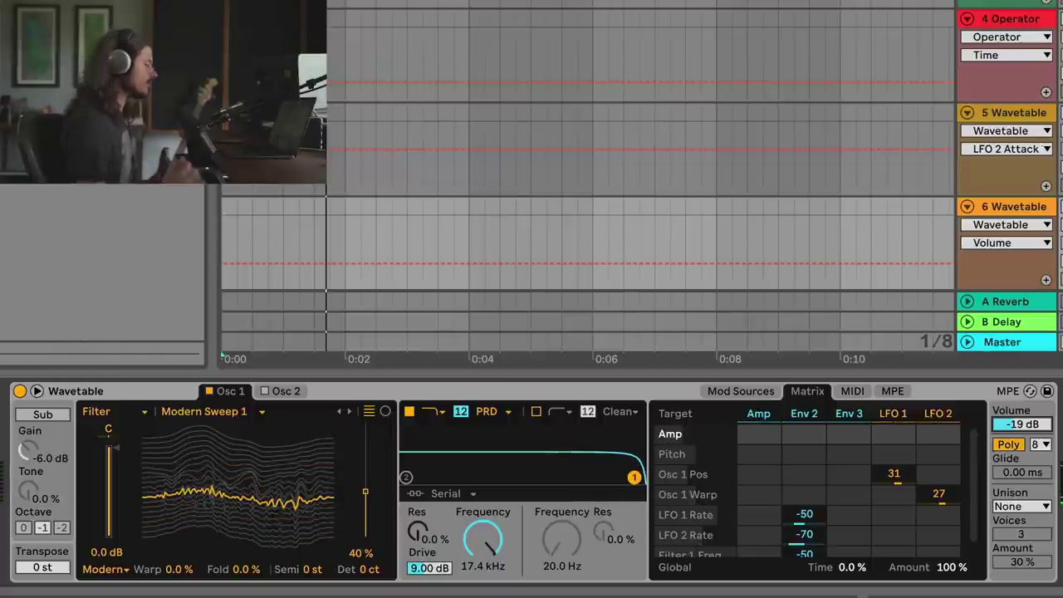
Step: Try the modulation matrix's global Time at -52 % and at 38 %
left_click(848, 569)
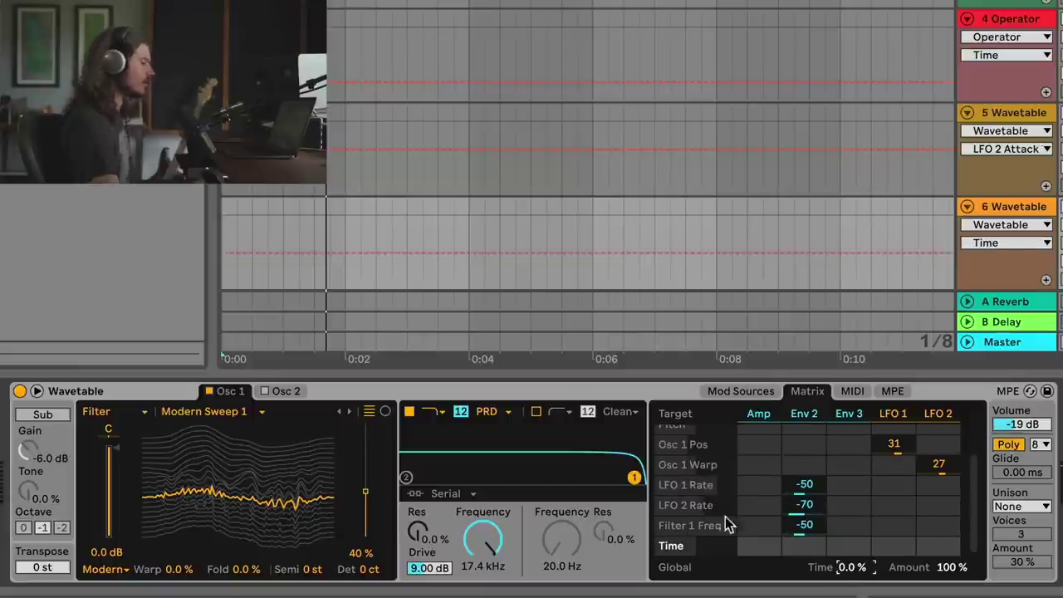
left_click_drag(849, 573, 849, 596)
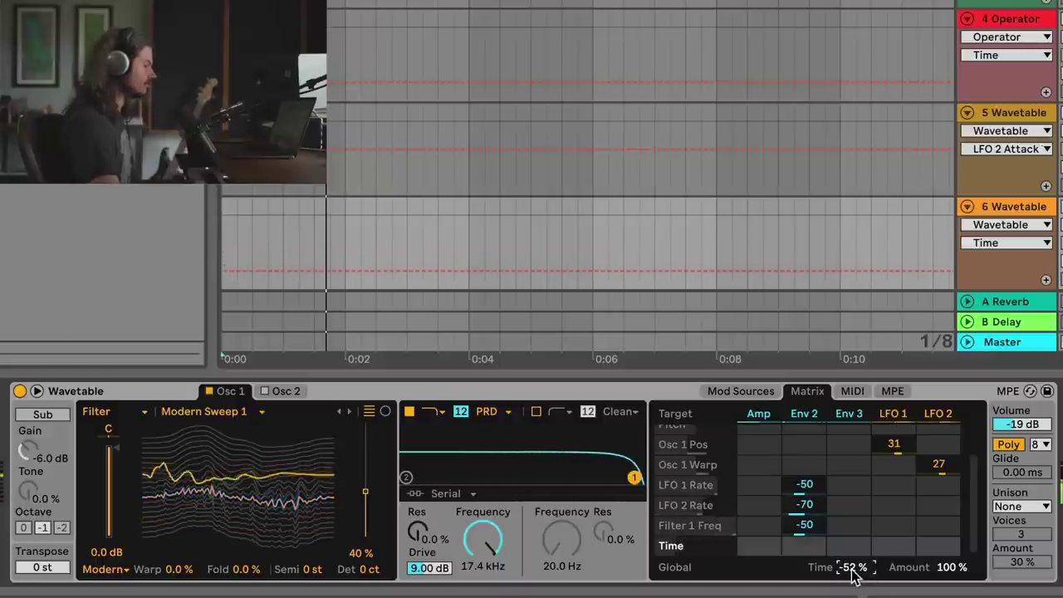
left_click_drag(854, 572, 854, 532)
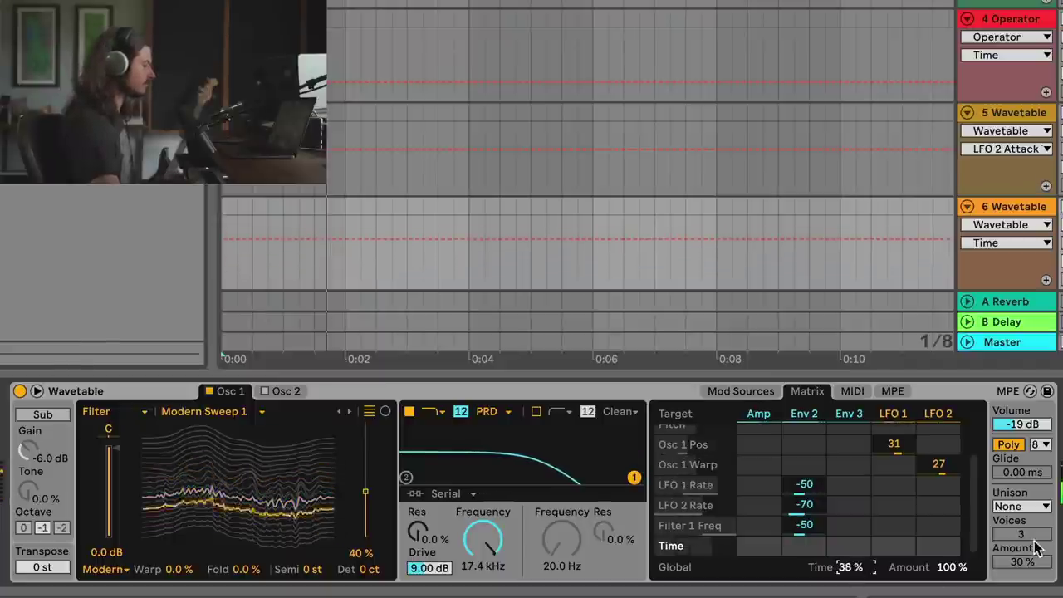
Step: Set the Wavetable unison to Shimmer with an amount of 44 %, and the matrix's global Time to -1.6 %
left_click(1022, 506)
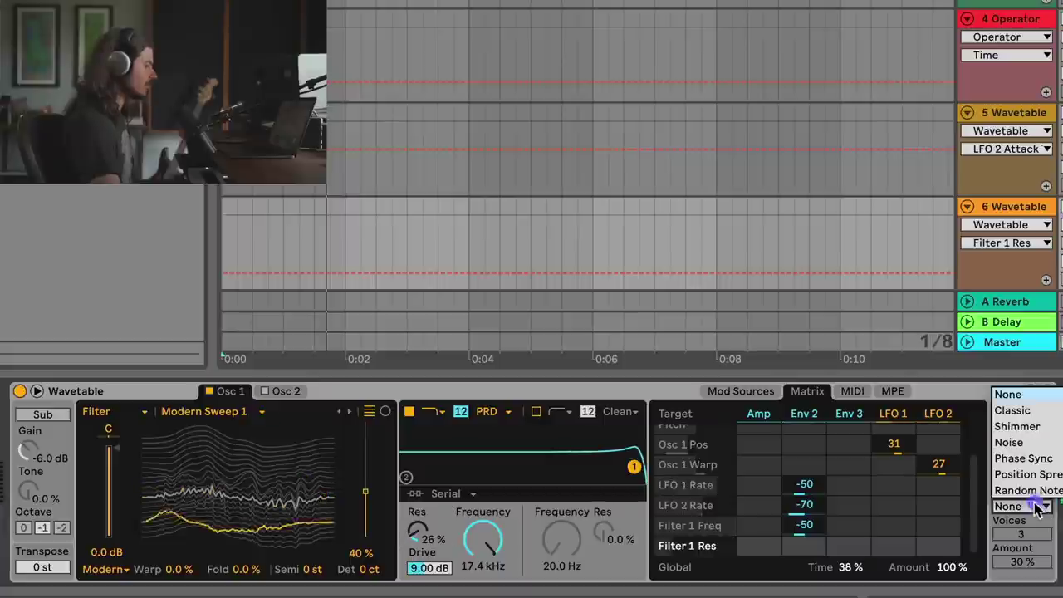
left_click(1021, 508)
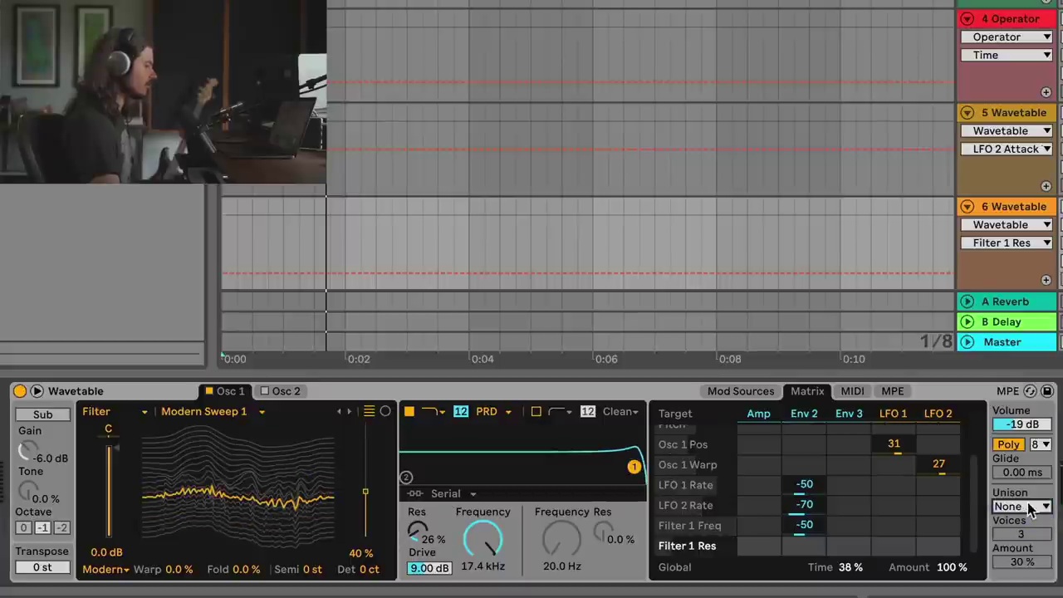
left_click(1029, 508)
left_click(1028, 428)
left_click_drag(1025, 564, 1025, 553)
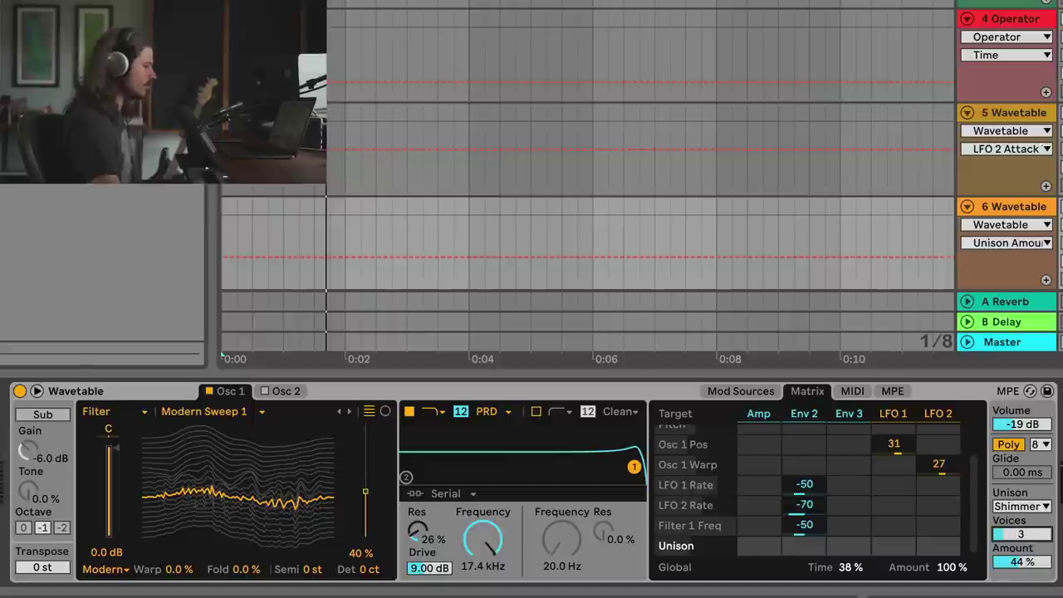
left_click_drag(855, 567, 856, 584)
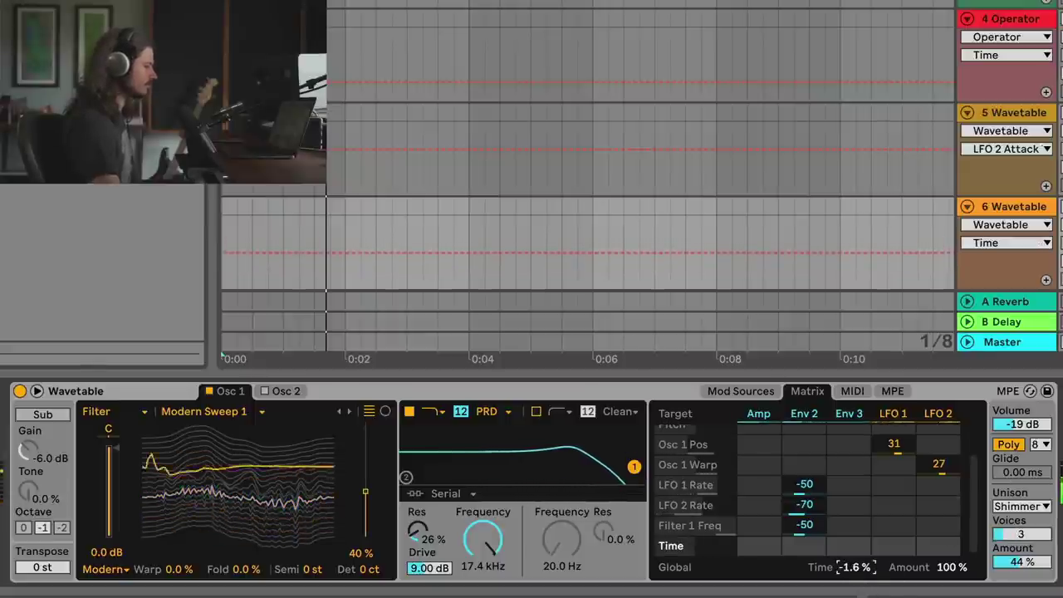
left_click_drag(855, 567, 855, 573)
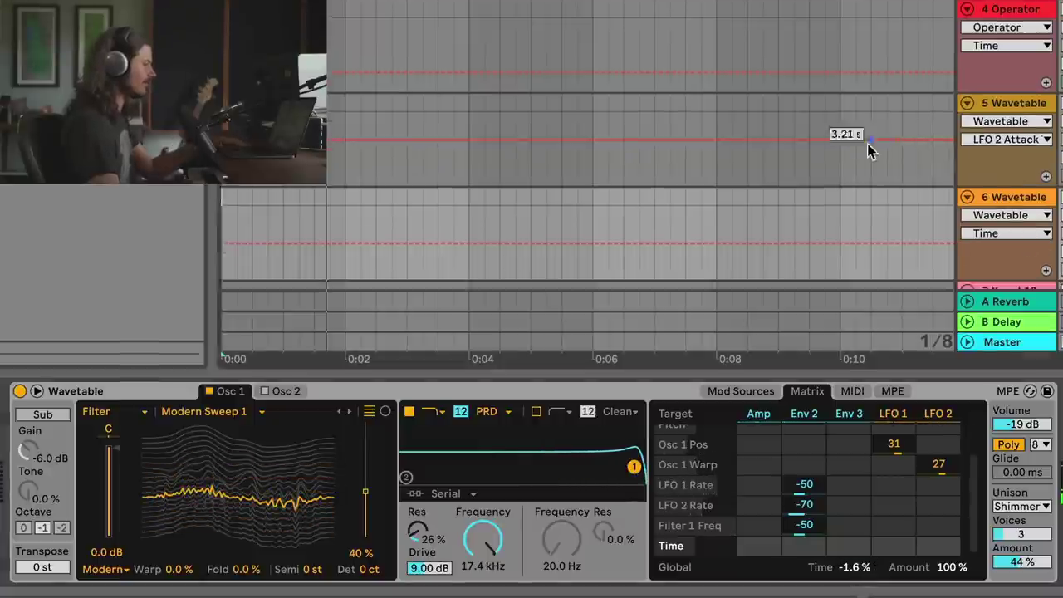
Step: Select the Knock19 track and play its clip through the automated Hybrid Reverb
scroll(867, 147, "down", 5)
left_click(1011, 94)
key("minus")
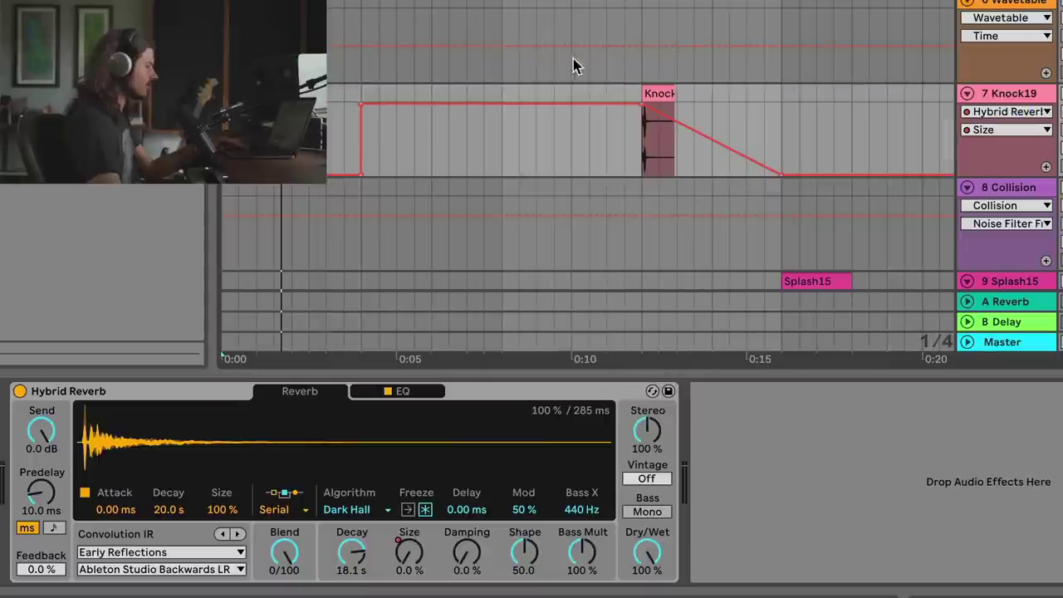
left_click(646, 150)
key("space")
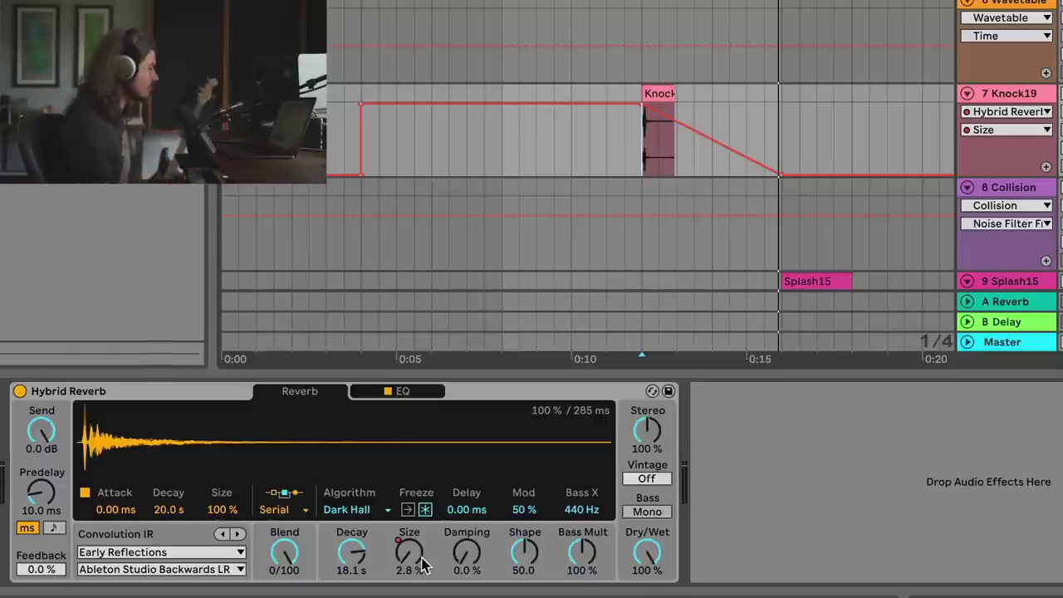
Step: Bypass Hybrid Reverb to audition the dry Knock19 clip, and re-enable it
left_click(20, 390)
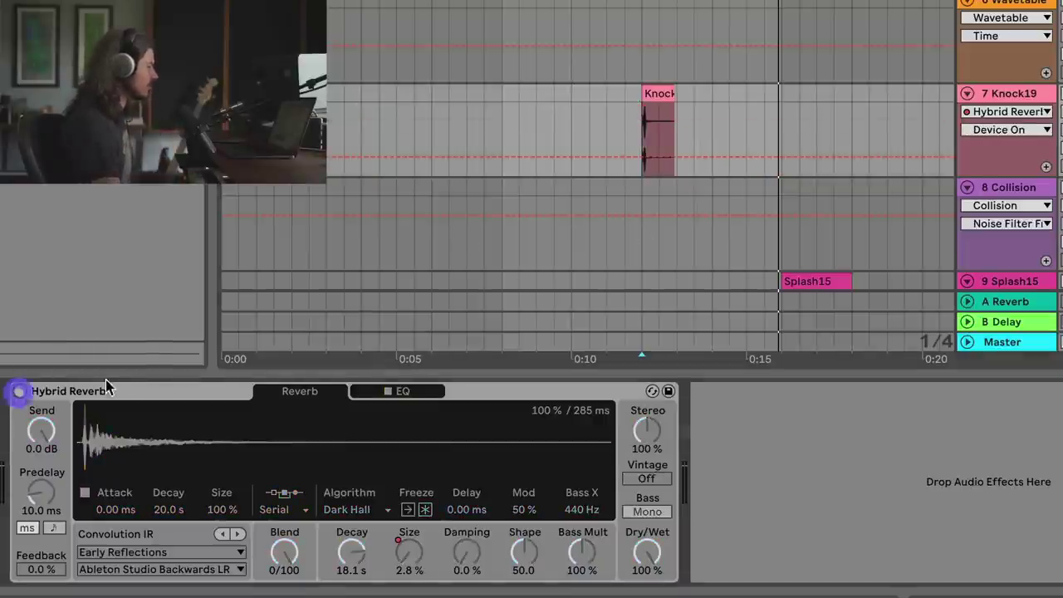
left_click(659, 133)
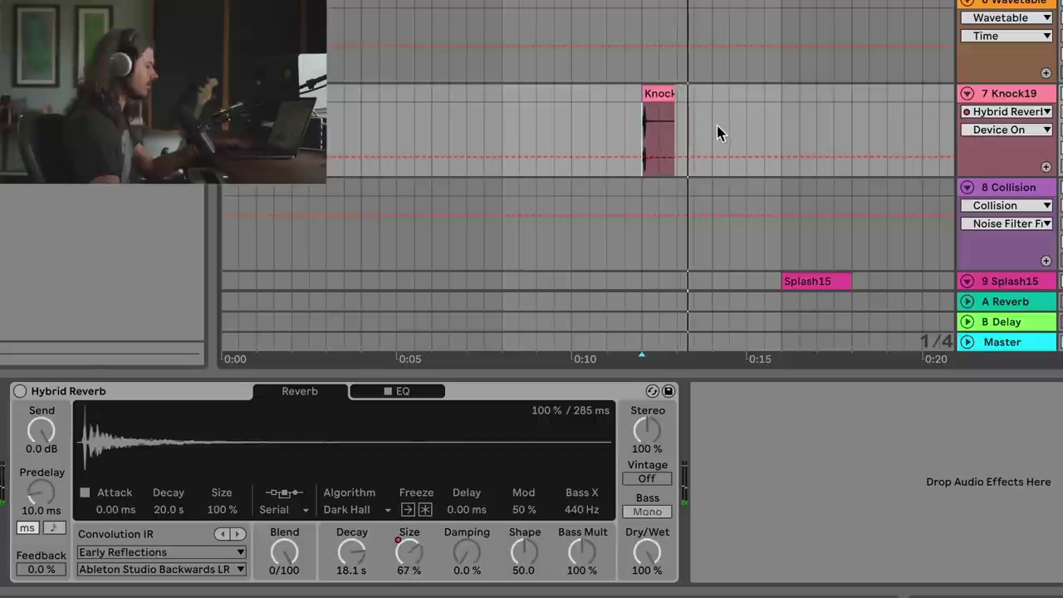
left_click(23, 392)
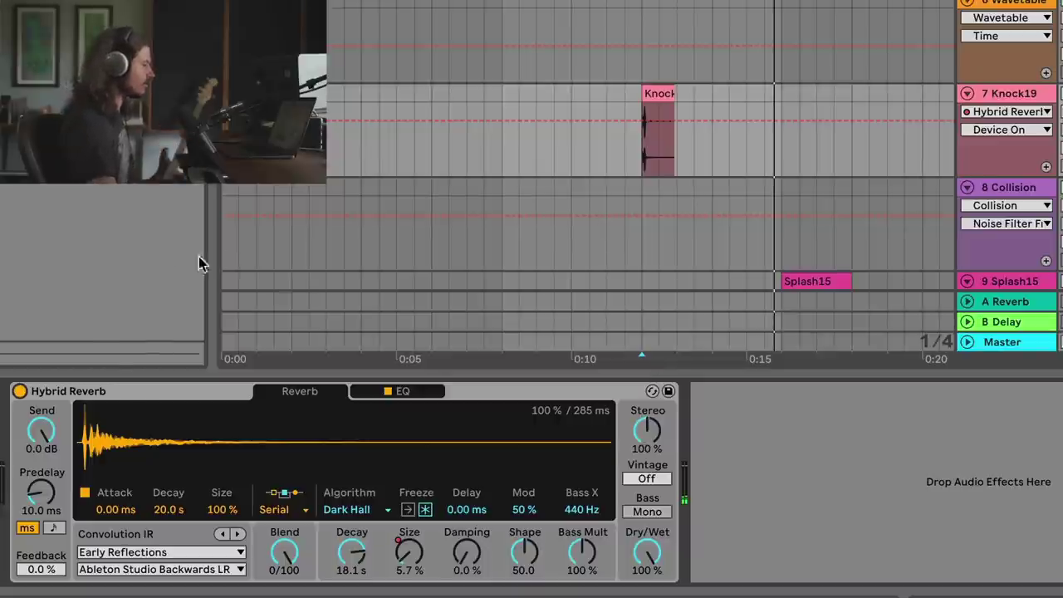
Step: Replace the Hybrid Reverb on the Knock19 track with a fresh default instance
right_click(117, 391)
left_click(141, 404)
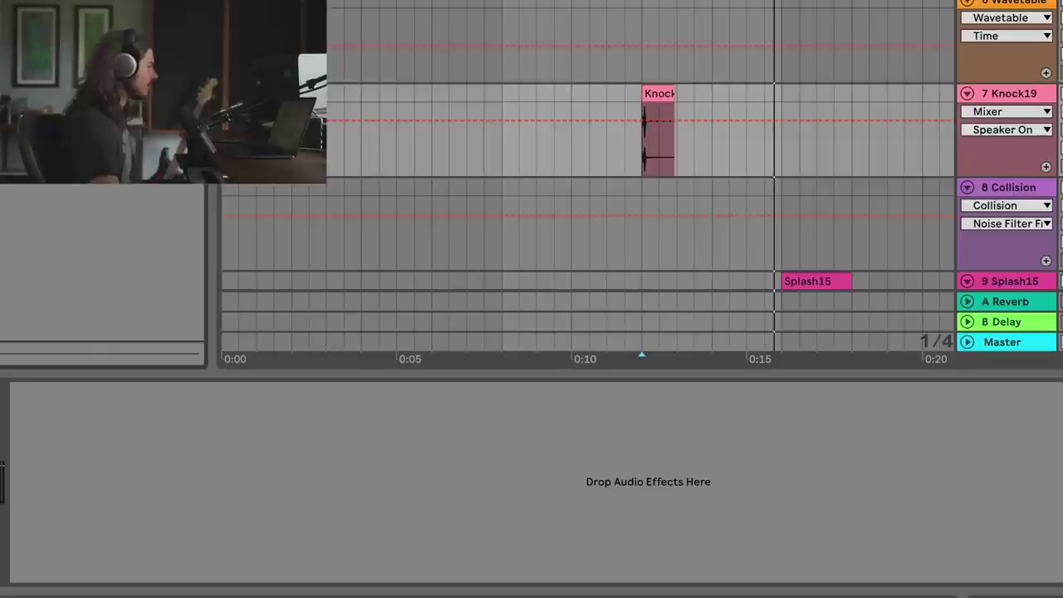
left_click(658, 99)
key("ctrl+v")
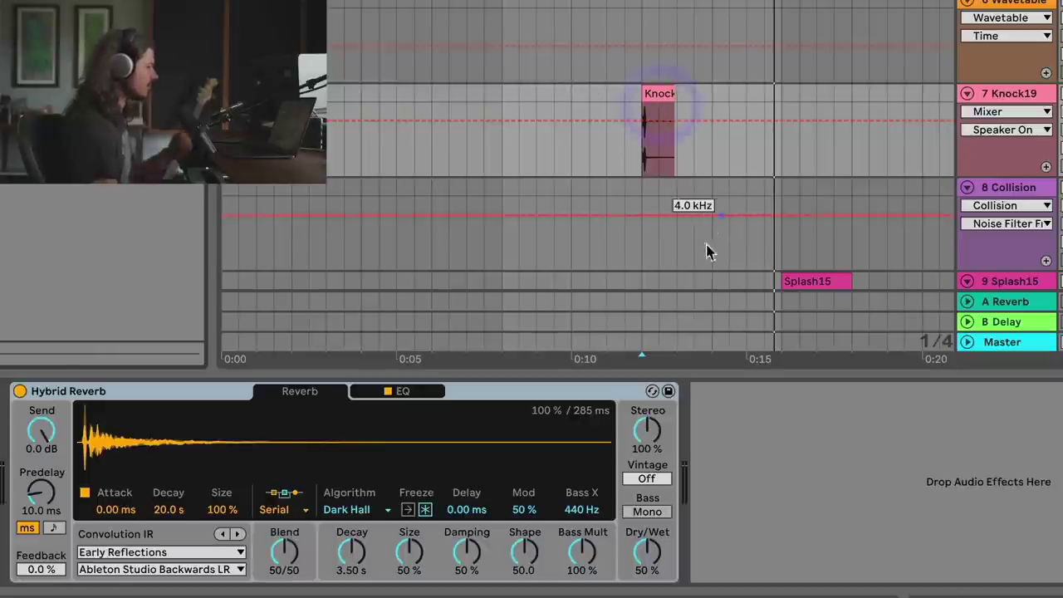
Step: Set Hybrid Reverb's Blend to 0/100, Dry/Wet to 100 % and Decay to 13.0 s while auditioning the Knock19 clip
left_click_drag(284, 550, 308, 512)
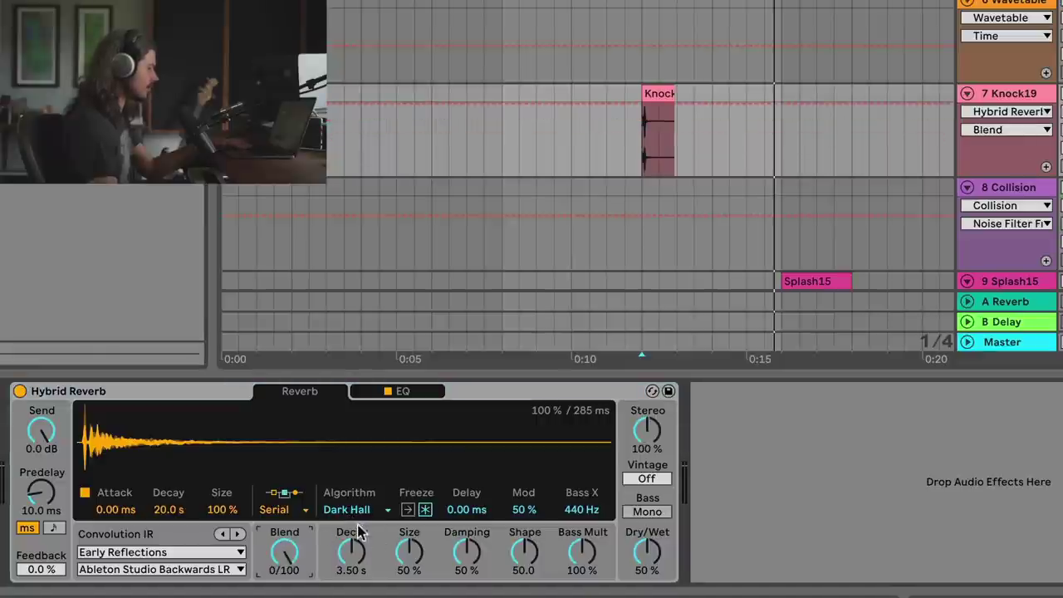
left_click_drag(647, 551, 471, 487)
left_click(635, 153)
key("space")
left_click_drag(351, 551, 352, 498)
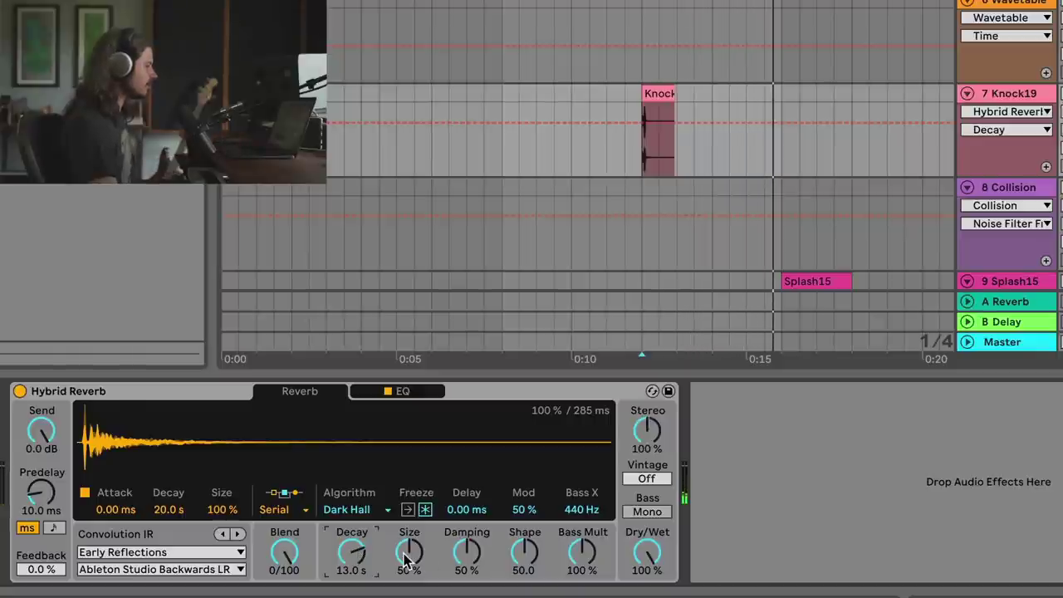
key("space")
Step: Automate Hybrid Reverb's Size from 100 % at the start of the Knock19 clip down to 0 % at 0:14, and play it
left_click_drag(408, 562, 408, 554)
scroll(374, 179, "up", 3)
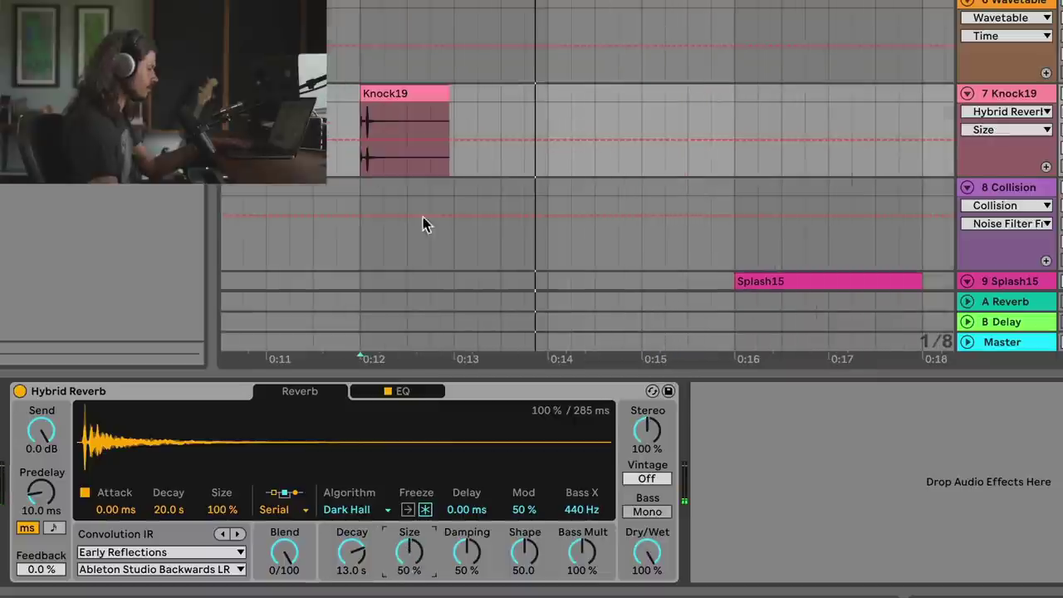
left_click_drag(359, 142, 531, 177)
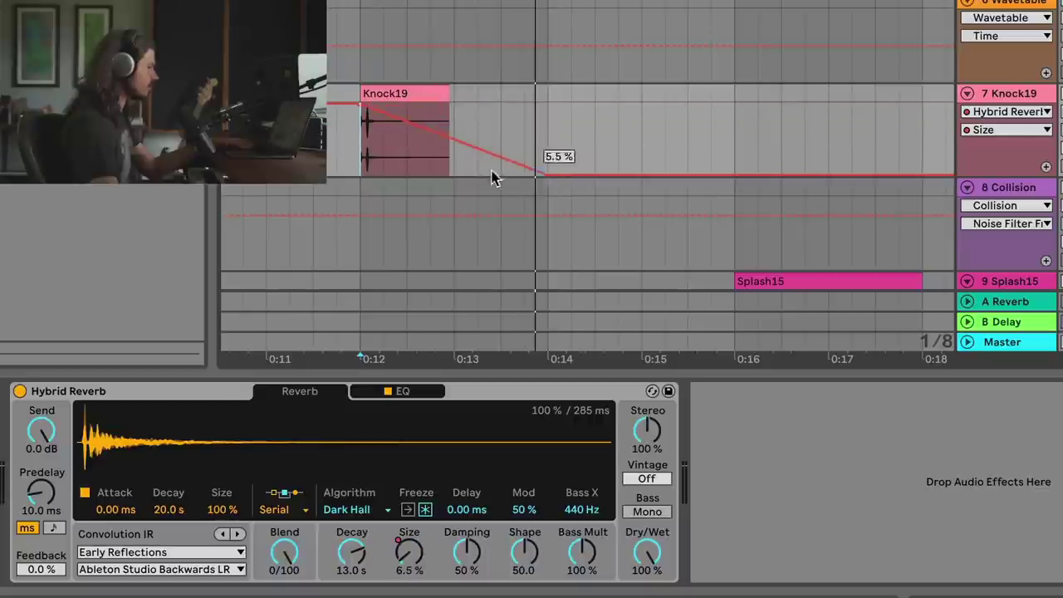
key("space")
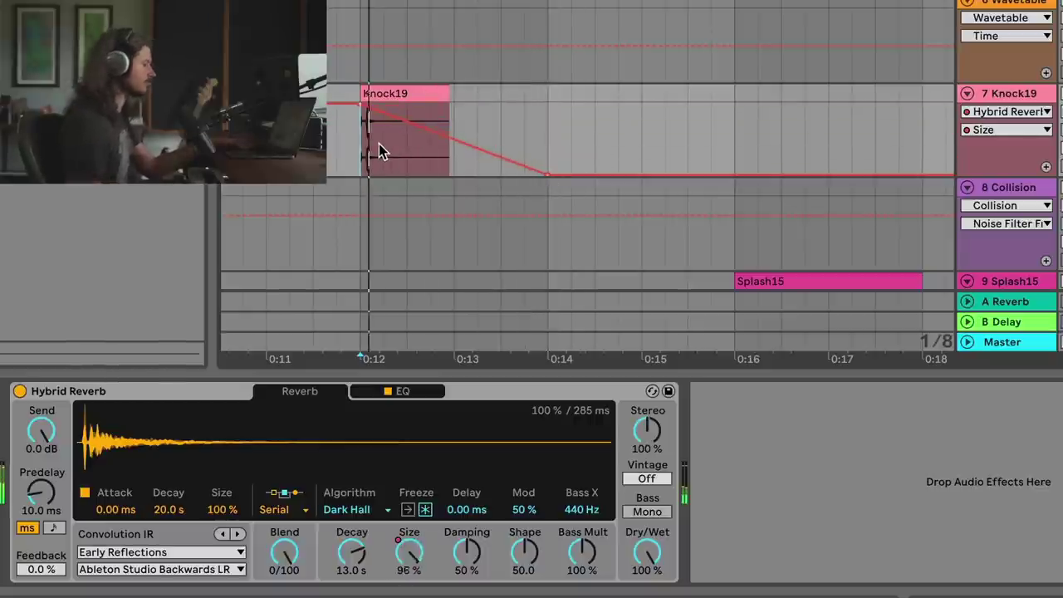
Step: Move the end of the Size automation ramp to 0:16 and bend the ramp upward so that it falls slowly at first
mouse_move(543, 176)
left_click_drag(546, 179, 735, 178)
key("space")
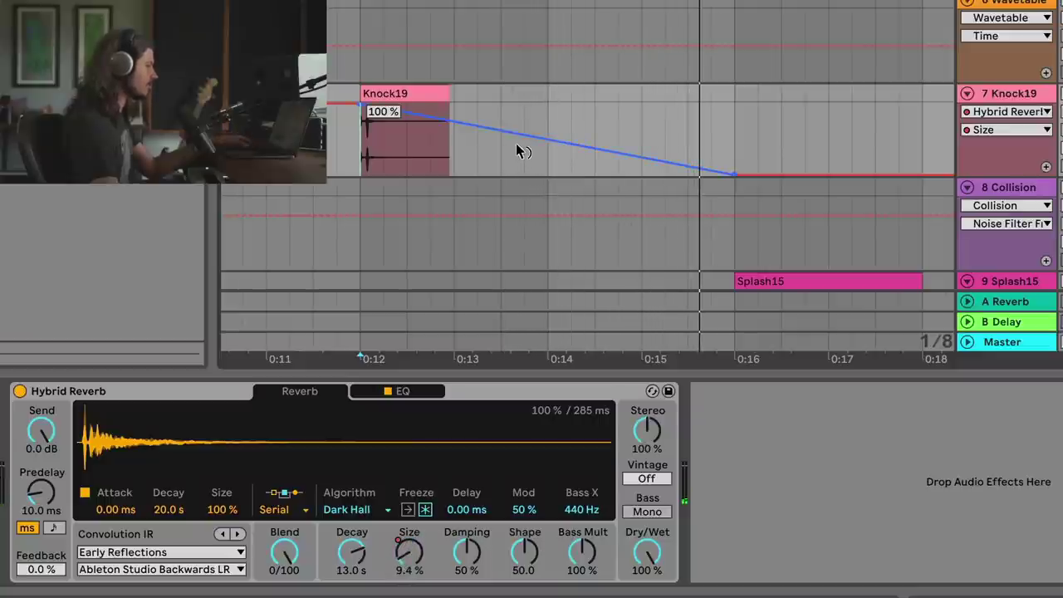
left_click_drag(515, 142, 516, 163)
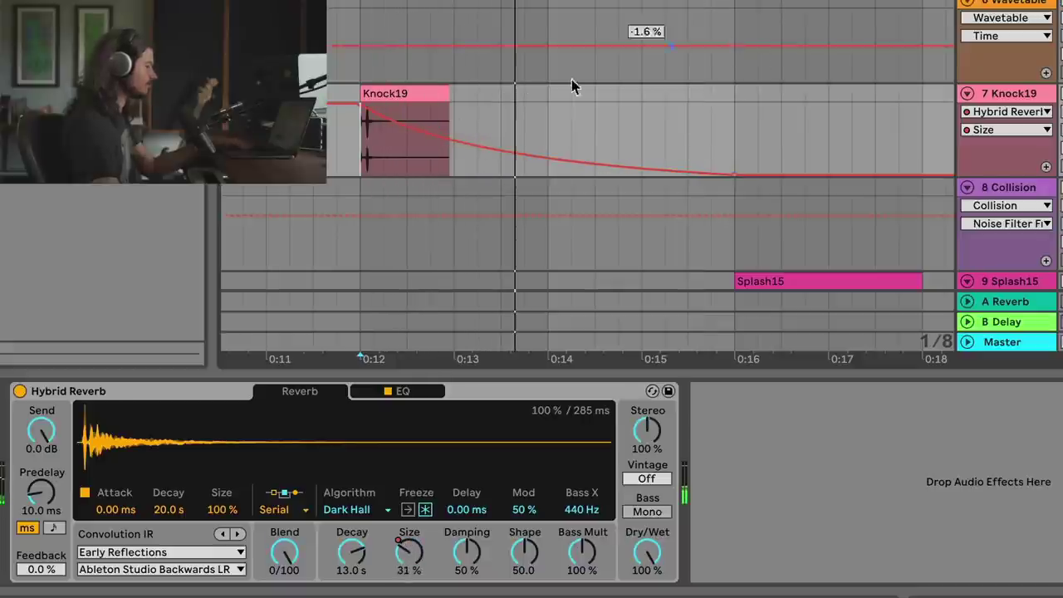
left_click_drag(470, 161, 470, 112)
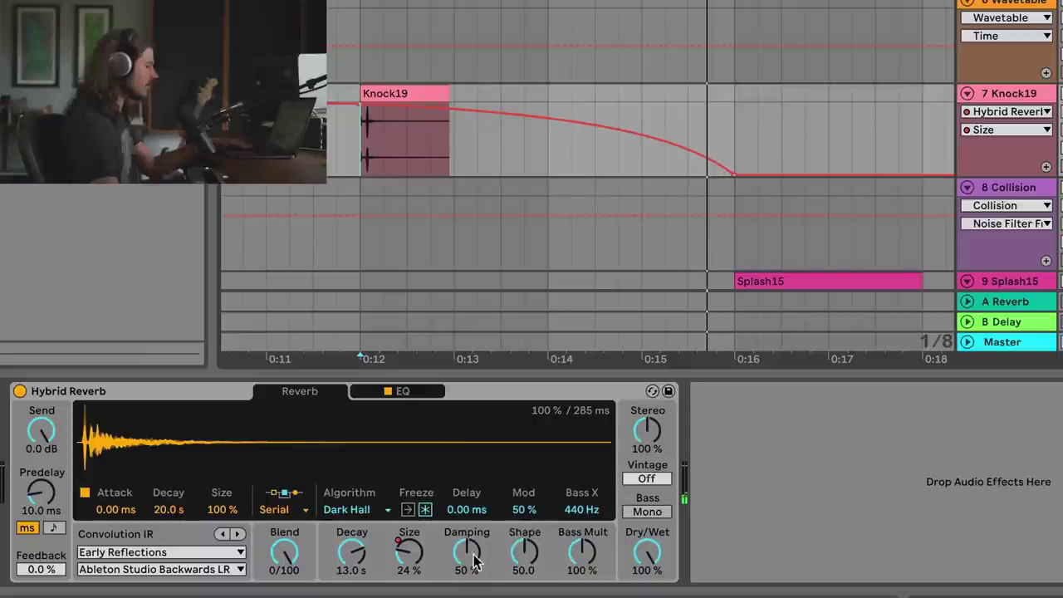
Step: Set Hybrid Reverb's Damping to 0 % and Mod to 62 %, playing the Knock19 clip to check the sound
left_click_drag(463, 565, 463, 586)
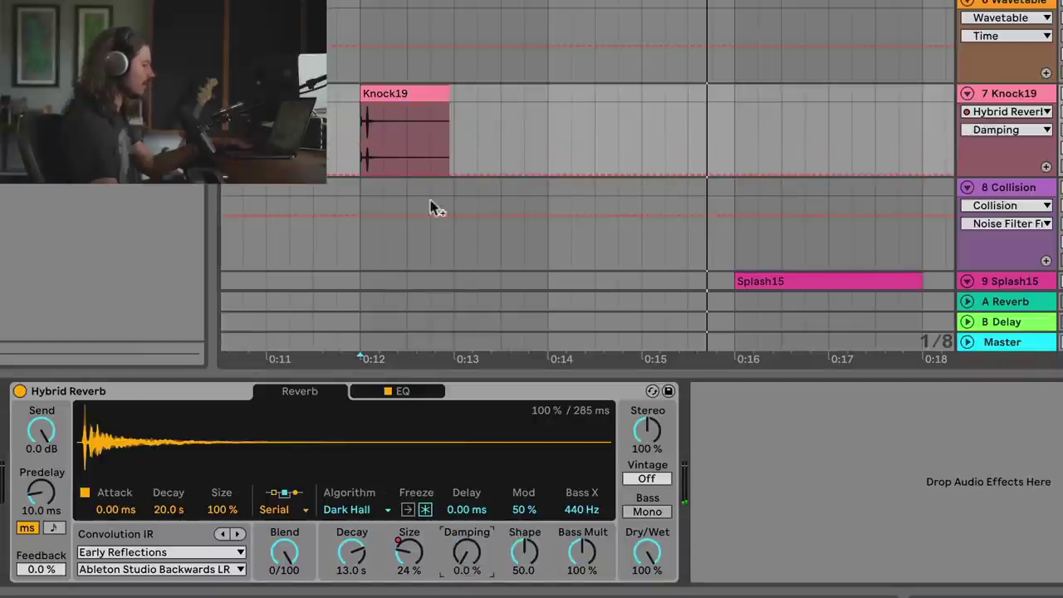
key("space")
key("space")
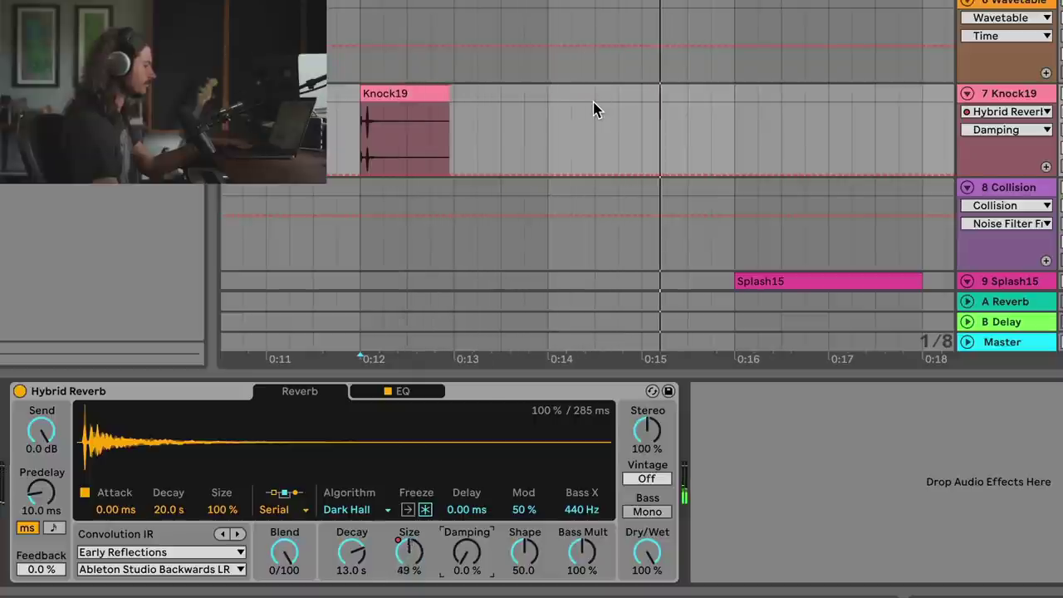
left_click_drag(525, 511, 525, 485)
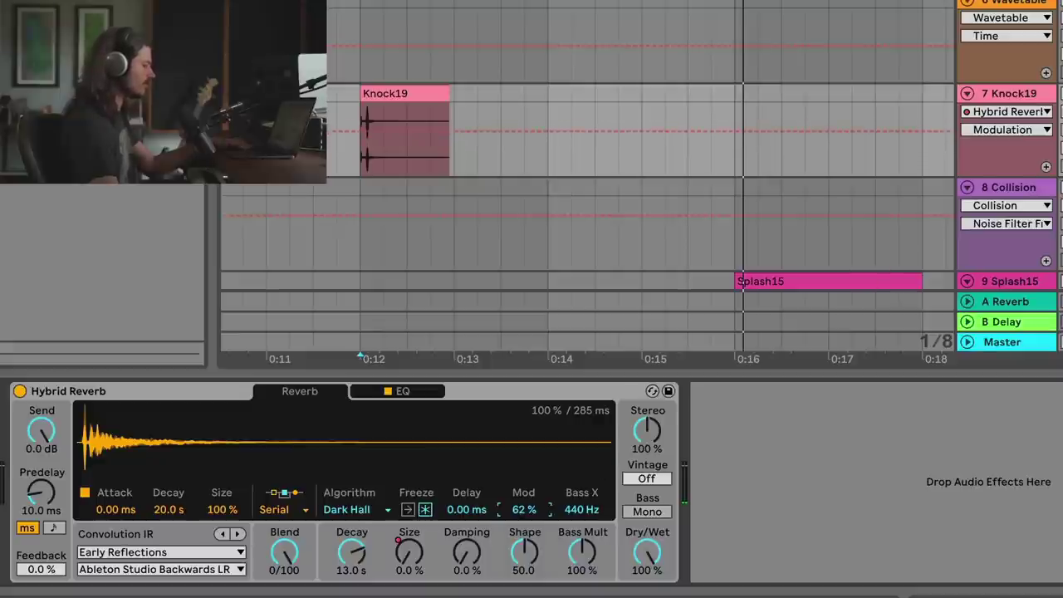
key("space")
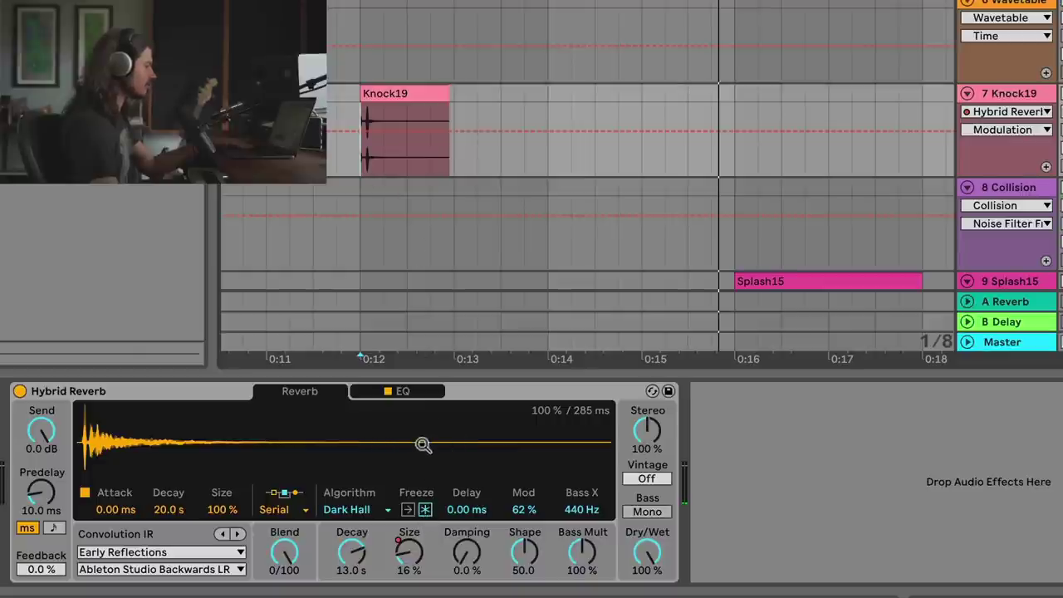
Step: Automate Hybrid Reverb's Freeze to switch on just after the knock's hit and off at 0:16, and play the result
left_click(425, 509)
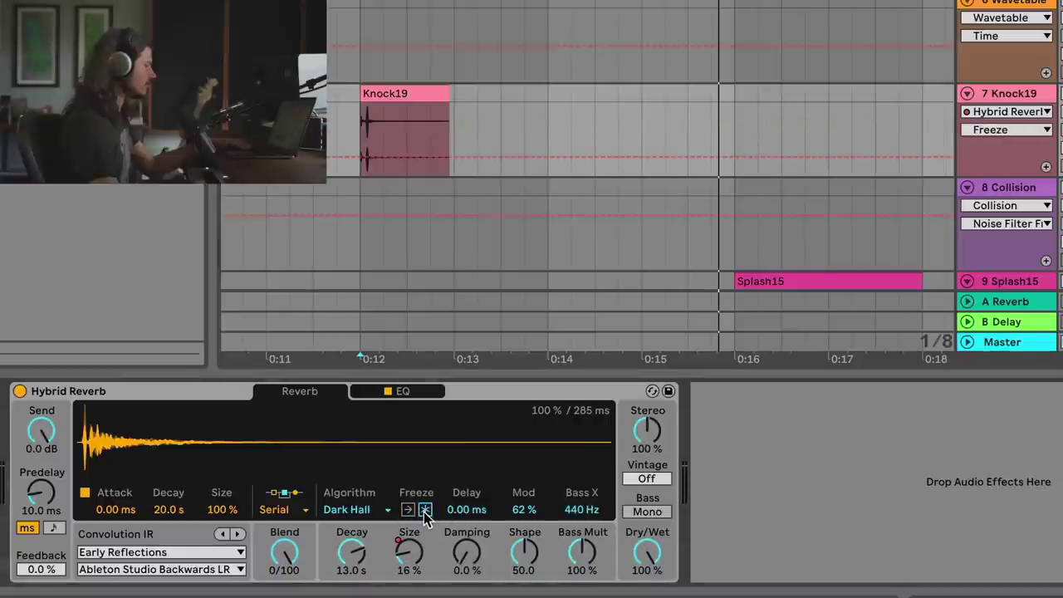
key("b")
mouse_move(385, 131)
left_mouse_down()
mouse_move(629, 88)
mouse_move(727, 87)
mouse_move(724, 96)
left_mouse_up()
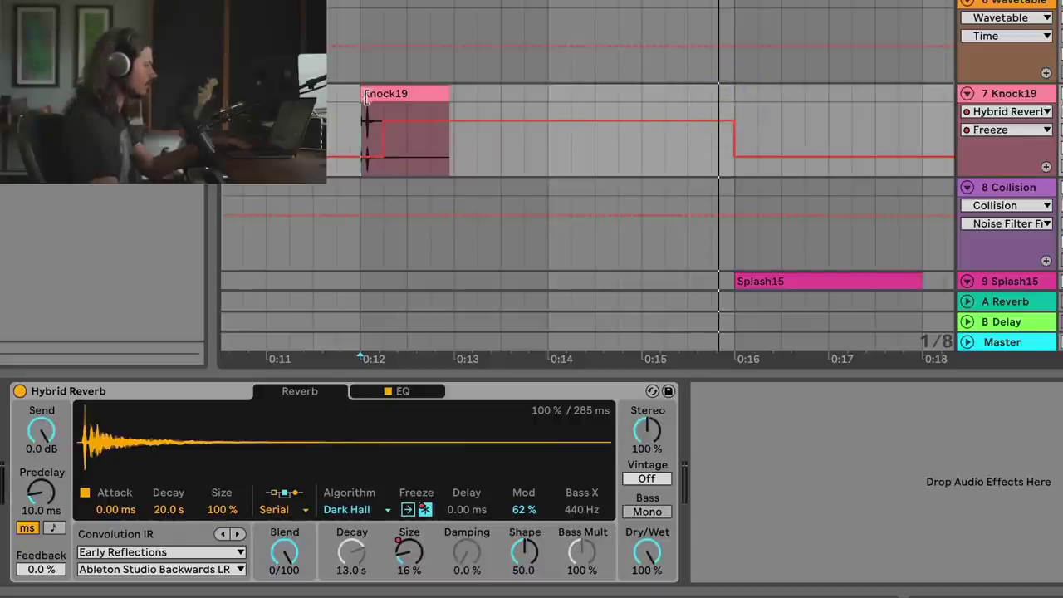
key("space")
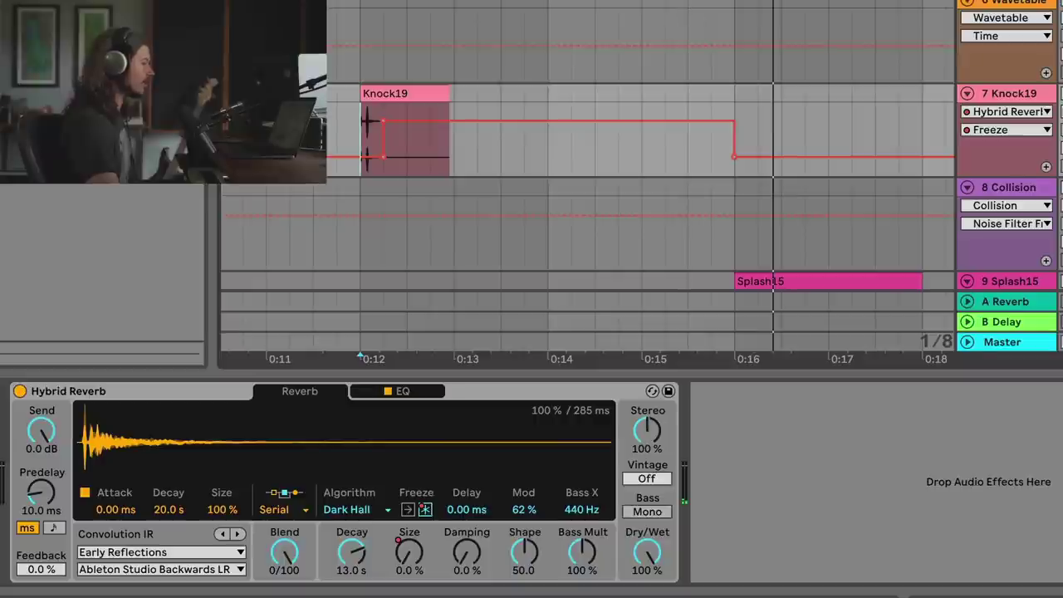
Step: Set the Noise volume of the Collision instrument on track 8 to -27 dB
key("minus")
scroll(700, 142, "down", 2)
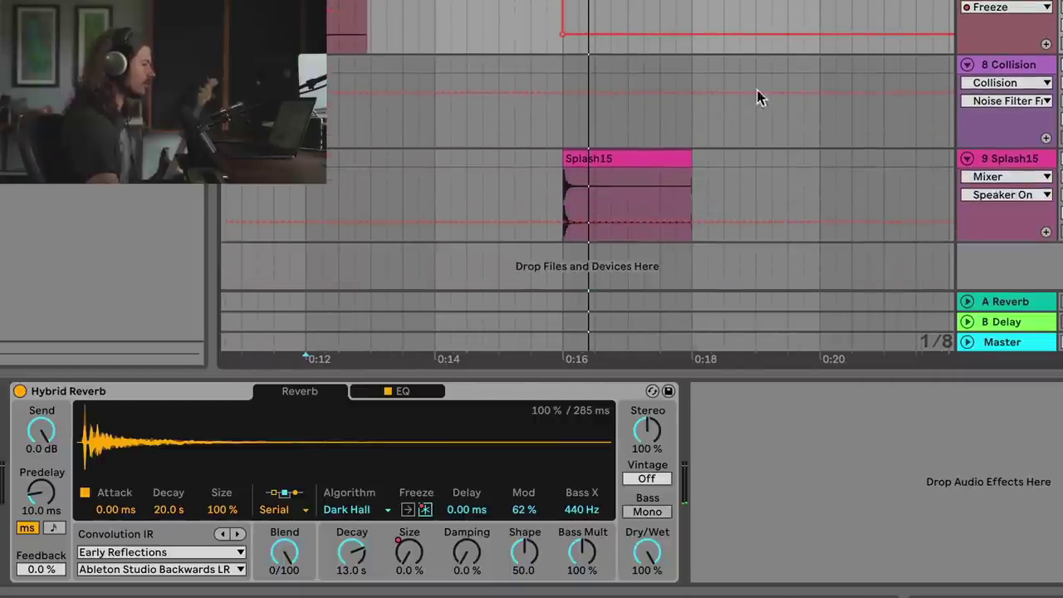
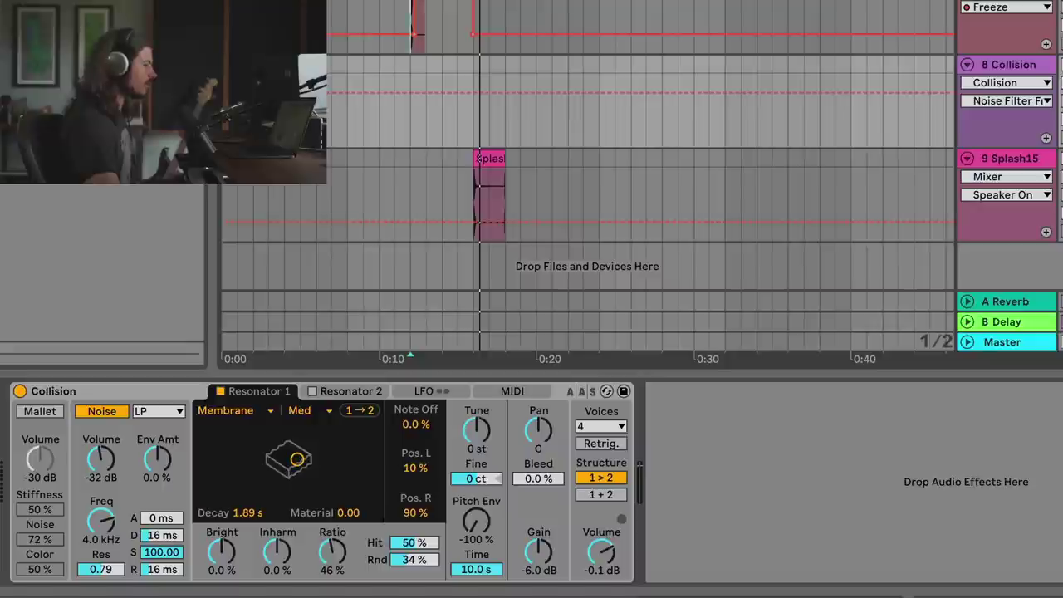
mouse_move(100, 457)
left_mouse_down()
mouse_move(101, 482)
mouse_move(101, 455)
left_mouse_up()
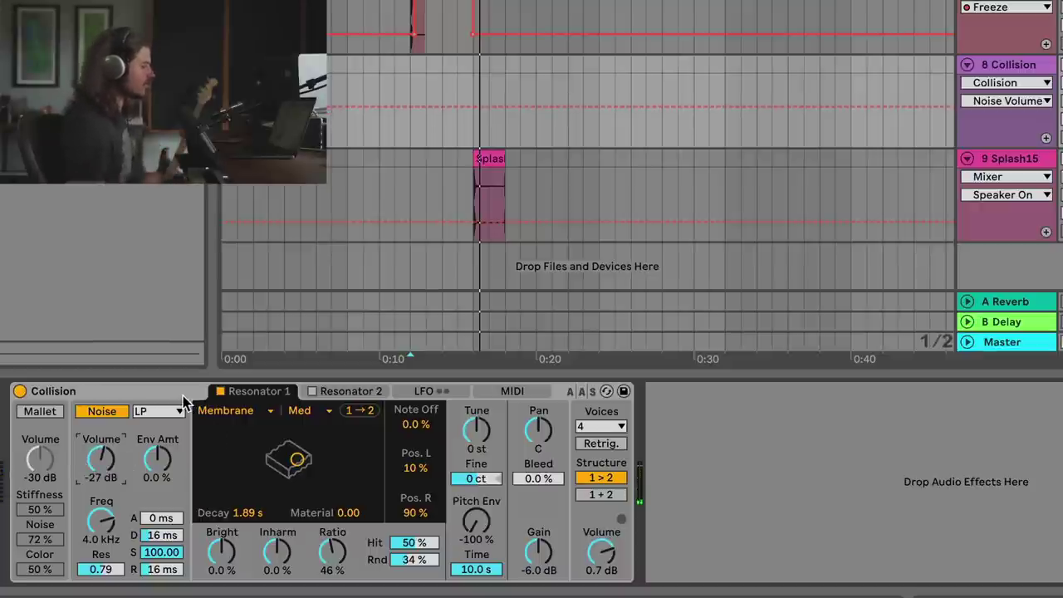
Step: Insert a new MIDI track directly below the Collision track
right_click(1042, 66)
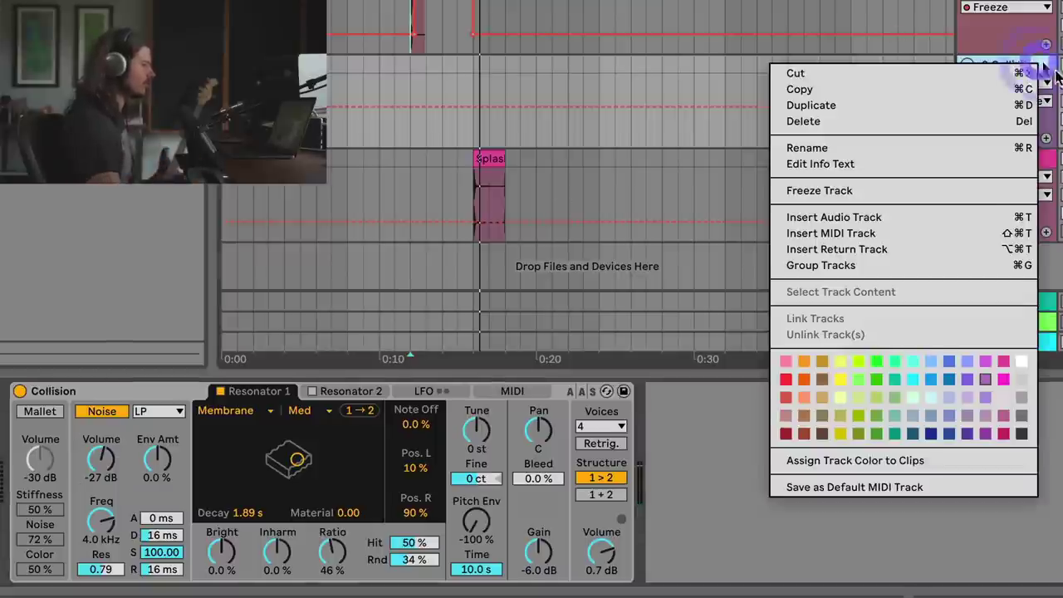
left_click(979, 233)
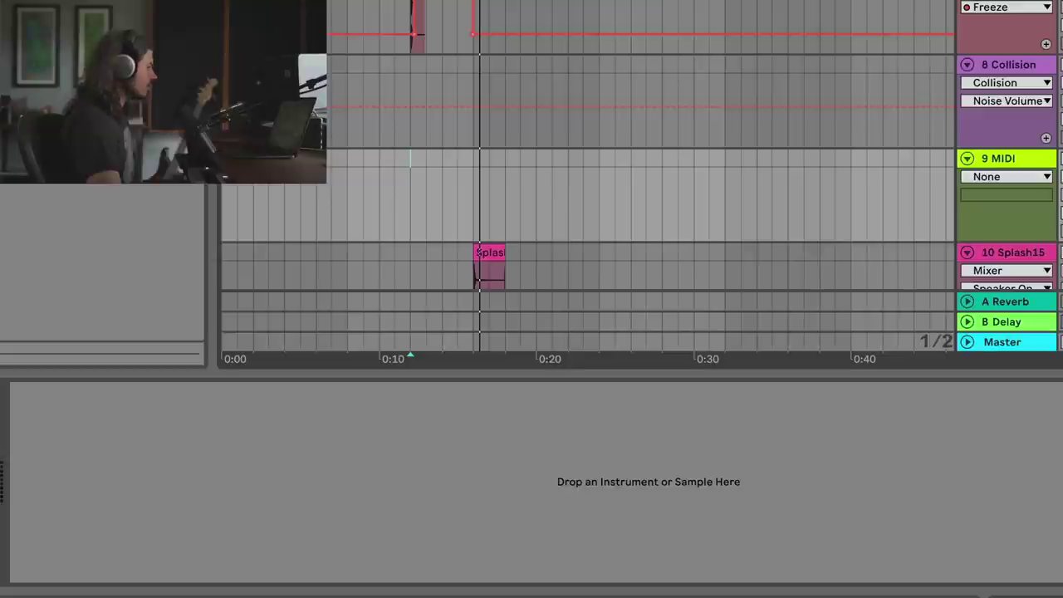
Step: Load Collision onto the new MIDI track 9, turning its Mallet section off and its Noise section on
left_click_drag(664, 178, 731, 178)
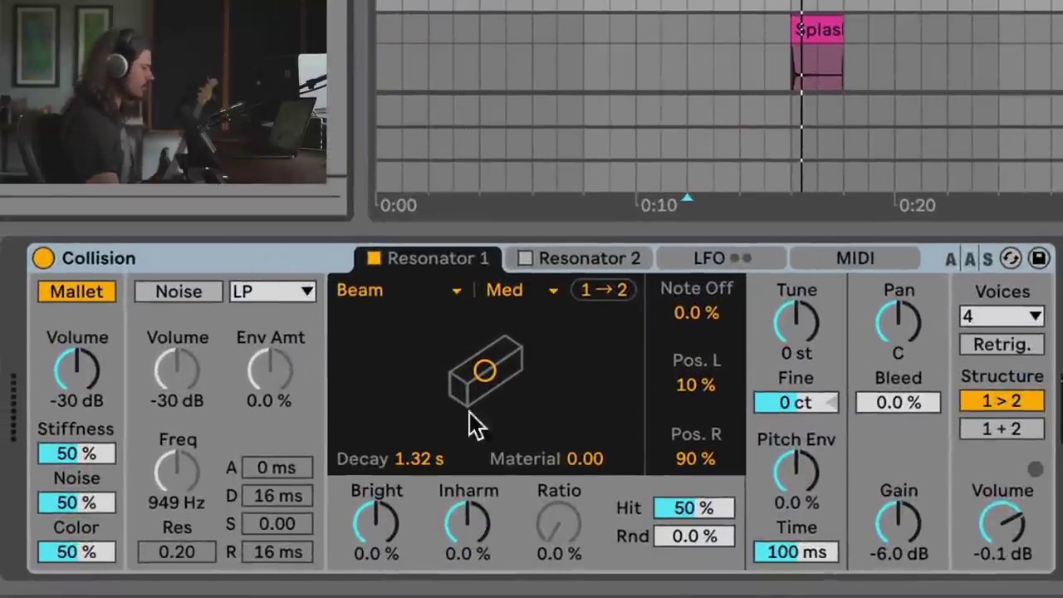
left_click(57, 281)
left_click(186, 289)
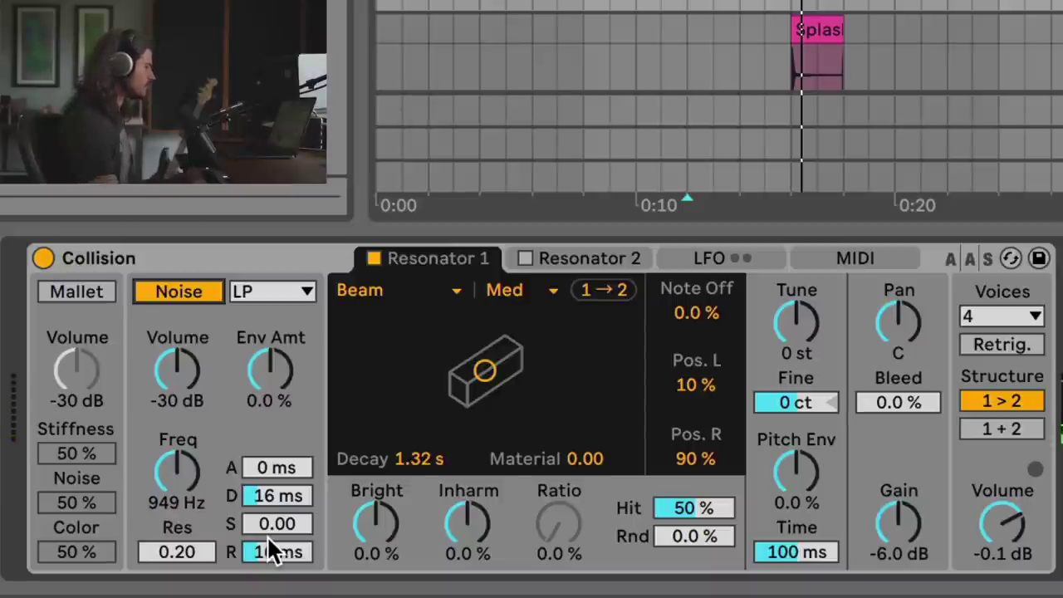
Step: Set Collision's Noise sustain to 100.00 and volume to -13 dB, and Resonator 1's Pitch Env to -100 % over 10.0 s
left_click_drag(178, 390, 177, 387)
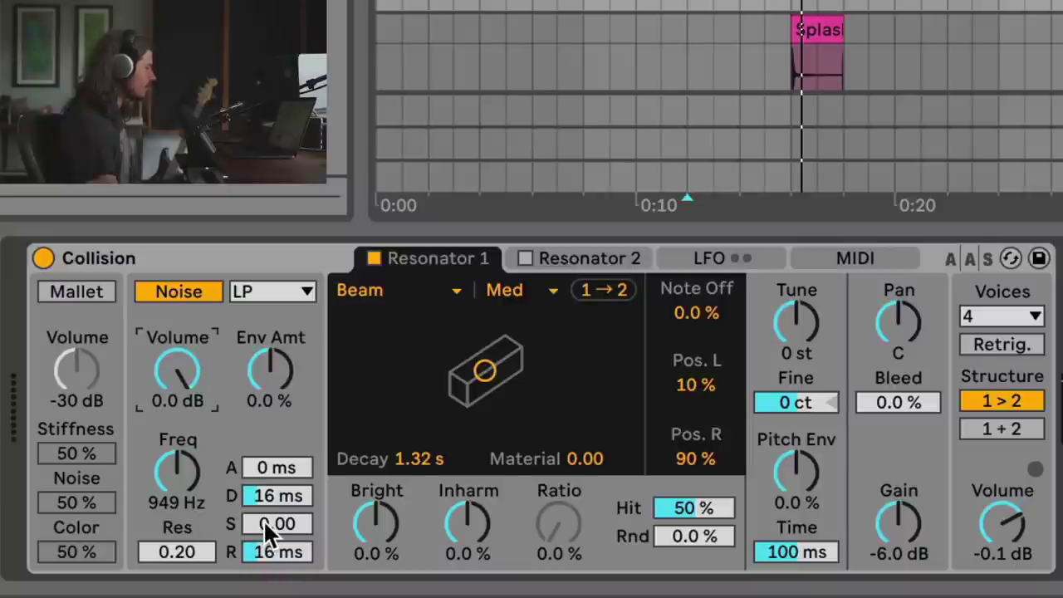
left_click_drag(263, 520, 263, 465)
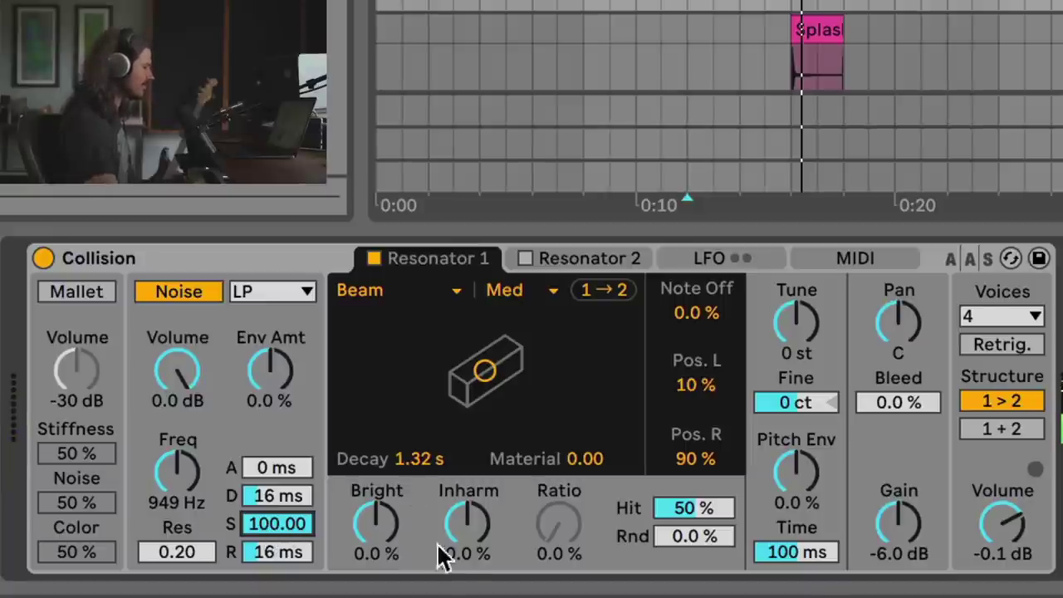
mouse_move(191, 375)
left_mouse_down()
mouse_move(187, 412)
mouse_move(180, 363)
left_mouse_up()
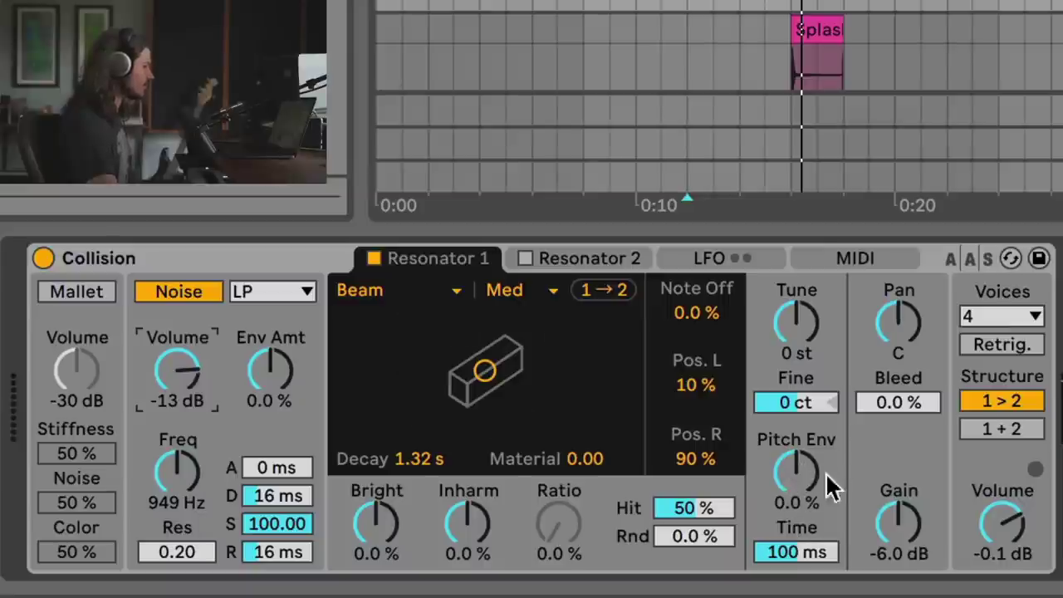
left_click_drag(796, 471, 813, 510)
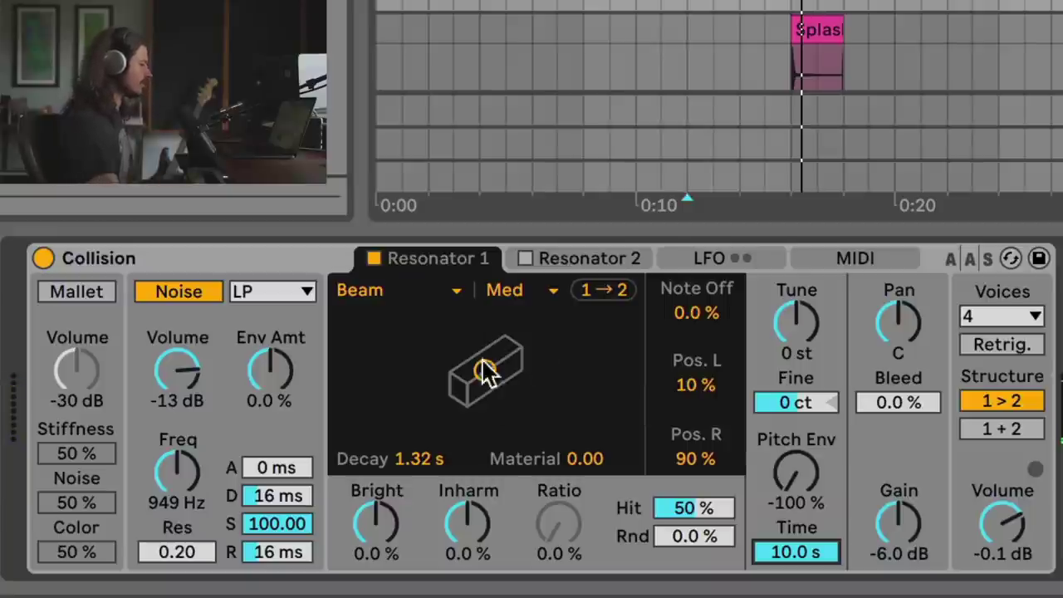
Step: Change Resonator 1 to String at High quality and set the Noise volume to -16 dB
left_click_drag(210, 352, 210, 369)
left_click(390, 295)
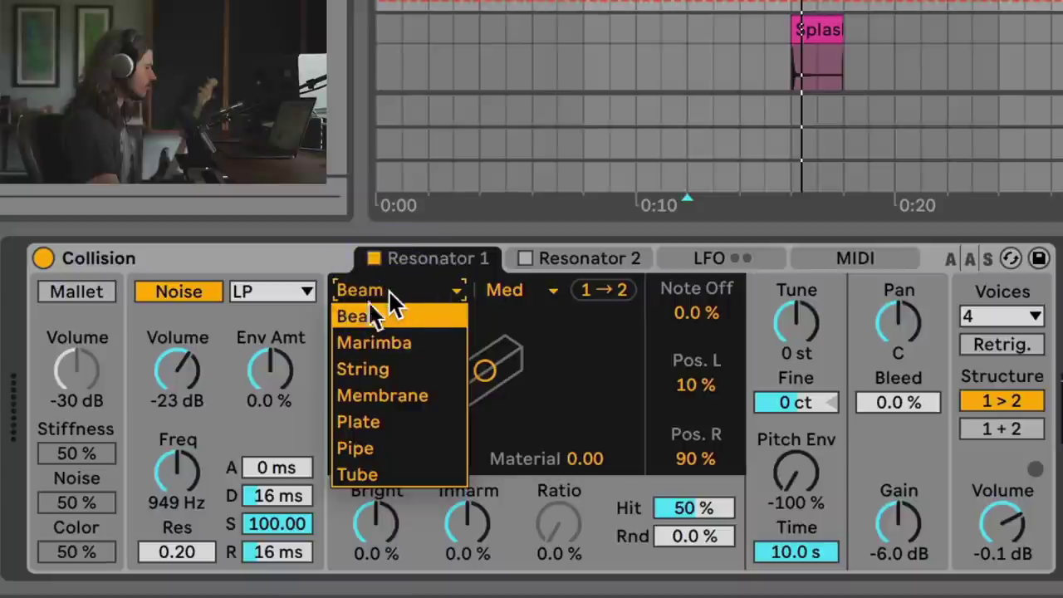
left_click(384, 369)
left_click_drag(188, 368, 187, 357)
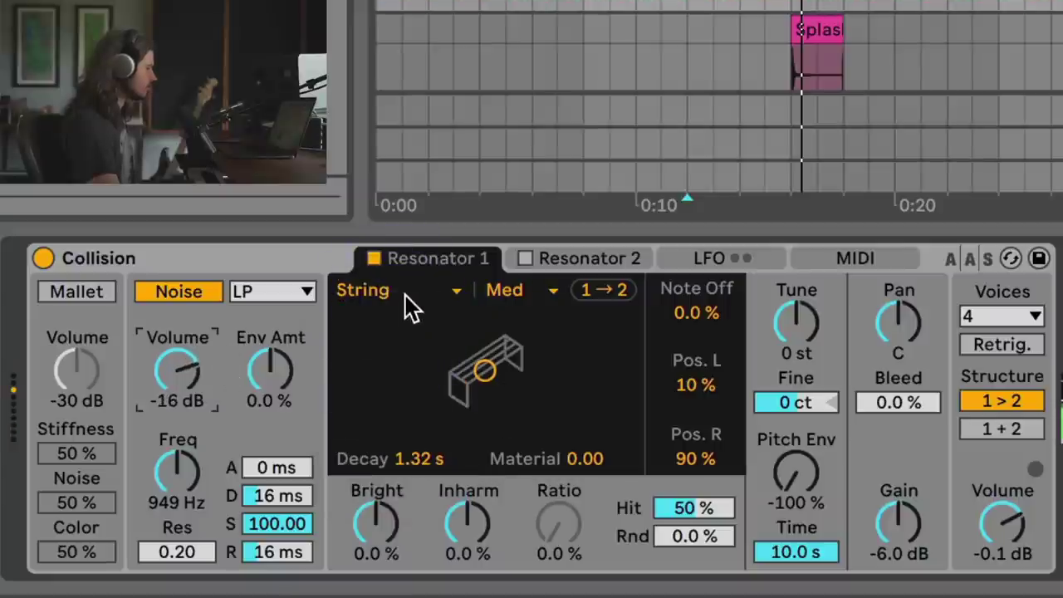
left_click(523, 293)
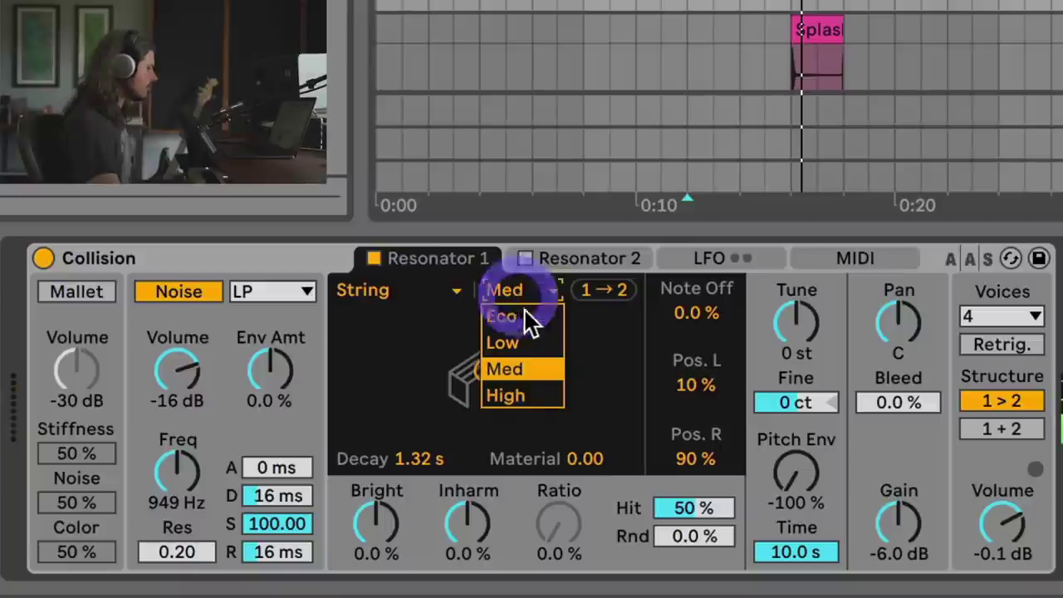
left_click(532, 396)
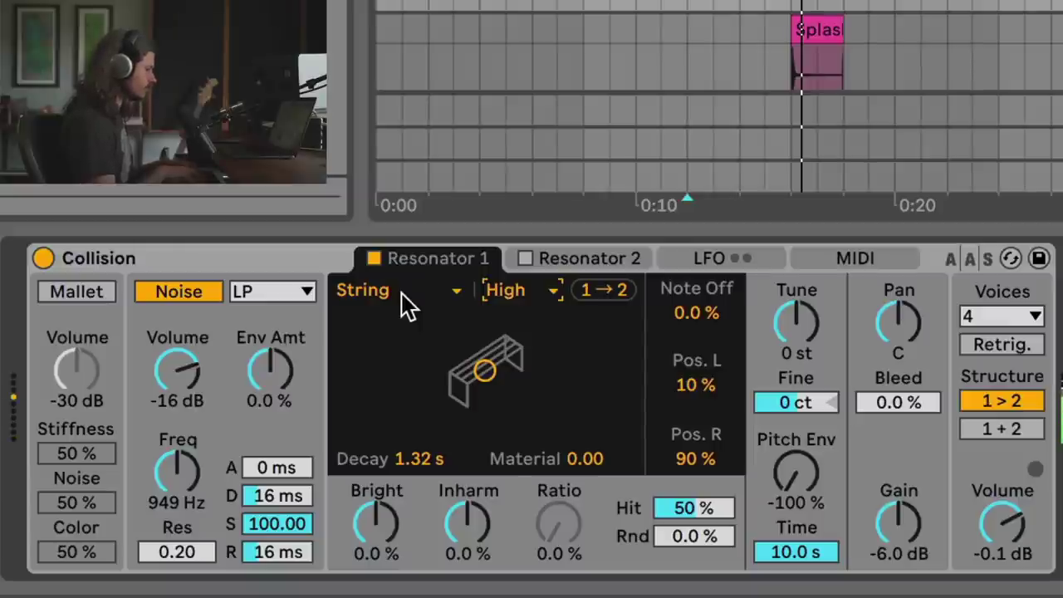
Step: Switch Resonator 1 to Membrane and set its Bright to 62 %
left_click_drag(379, 523, 379, 482)
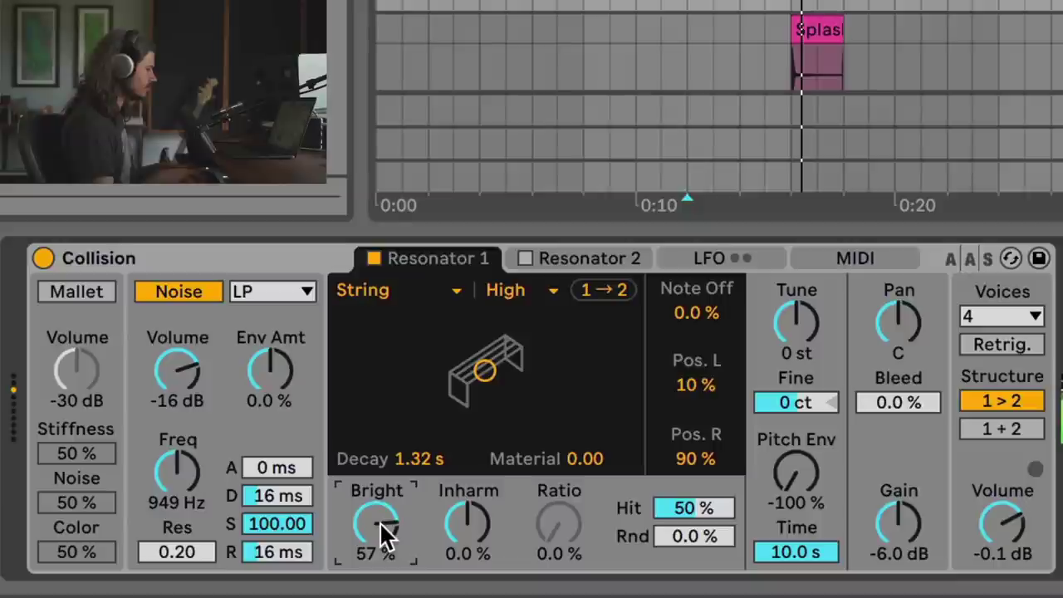
left_click(414, 292)
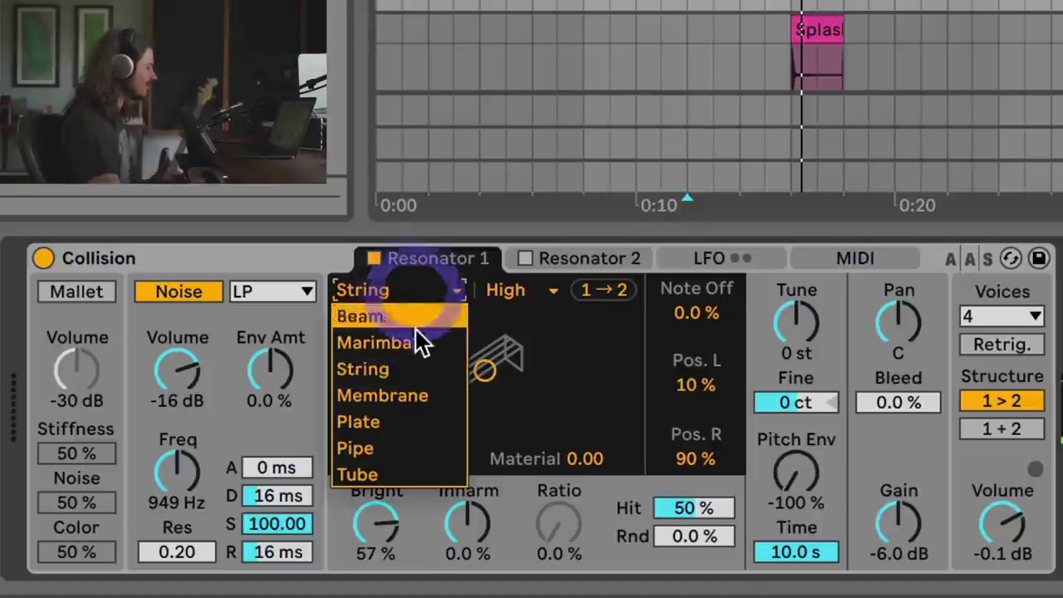
left_click(418, 395)
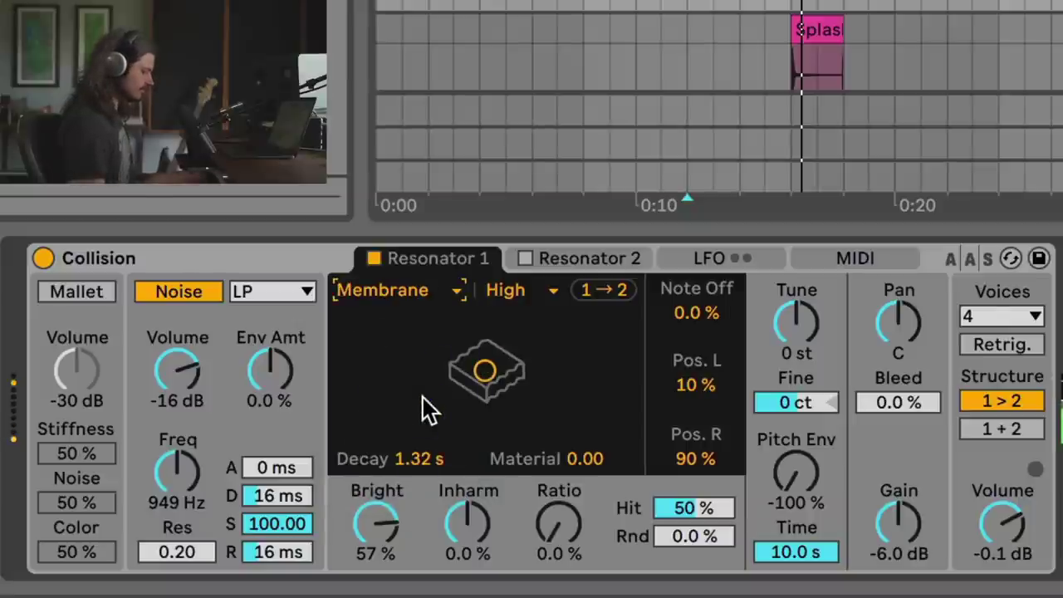
mouse_move(379, 520)
left_mouse_down()
mouse_move(380, 498)
mouse_move(383, 531)
left_mouse_up()
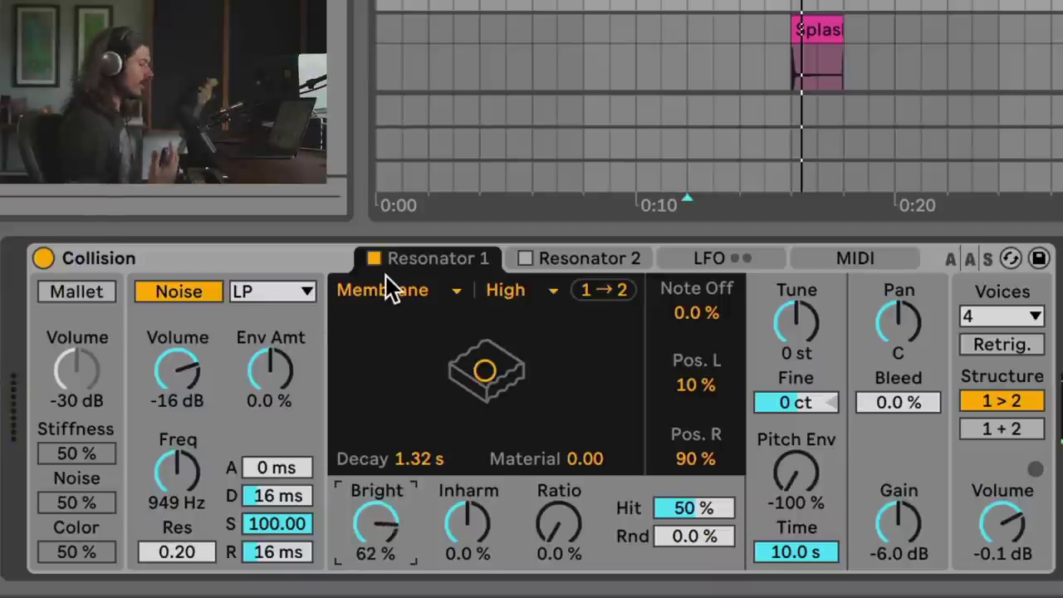
Step: Enable LFO 1 in Collision with Noise Freq as its first destination
left_click(665, 259)
left_click(461, 432)
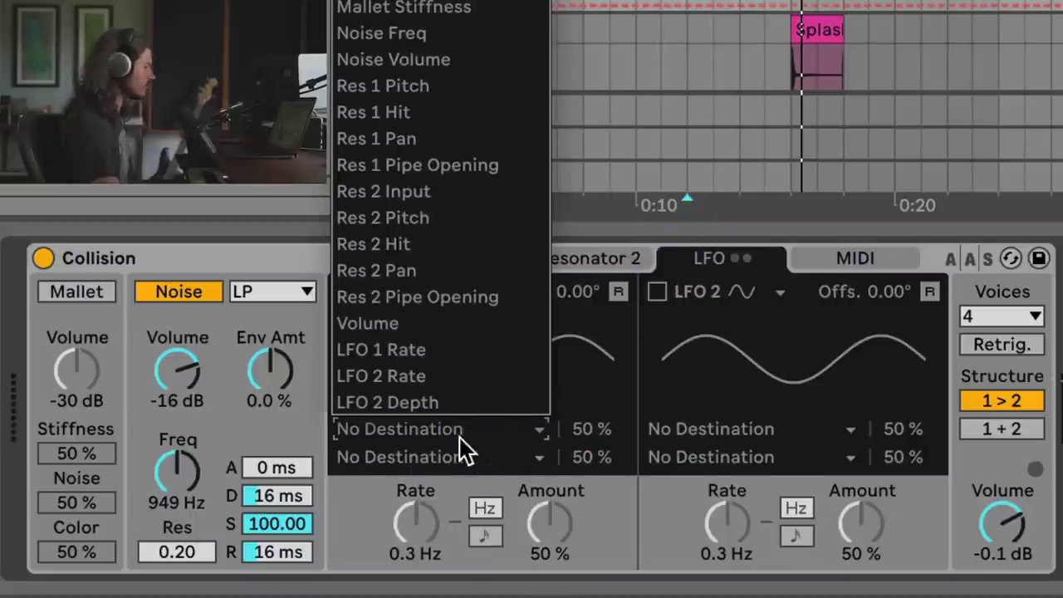
left_click(422, 38)
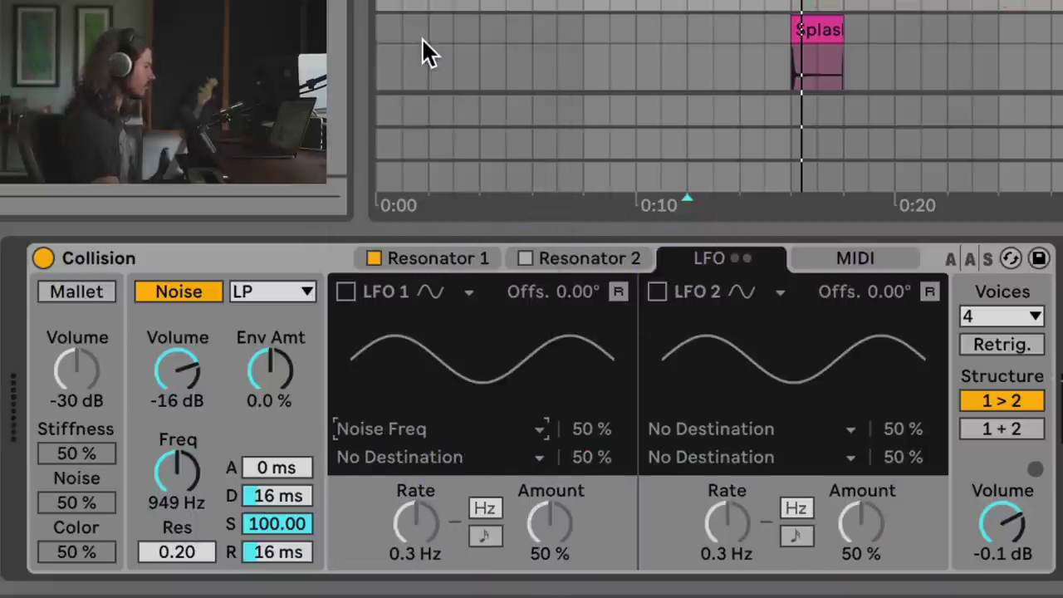
left_click(347, 295)
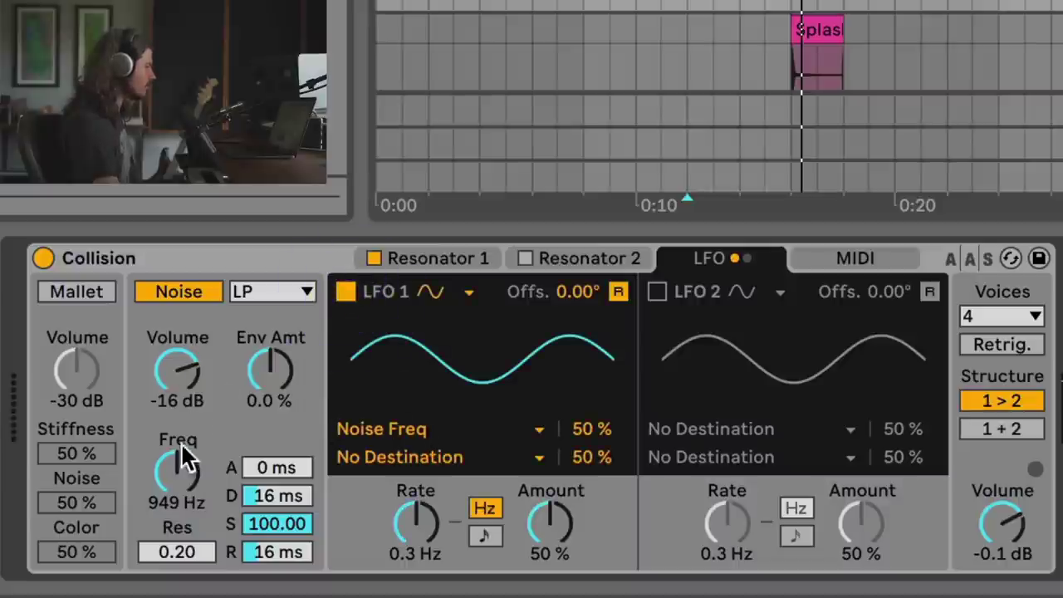
Step: Set the noise filter to BP, and LFO 1's Amount to 96 %, Rate to 2.3 Hz and Noise Freq modulation to 98 %
left_click(284, 290)
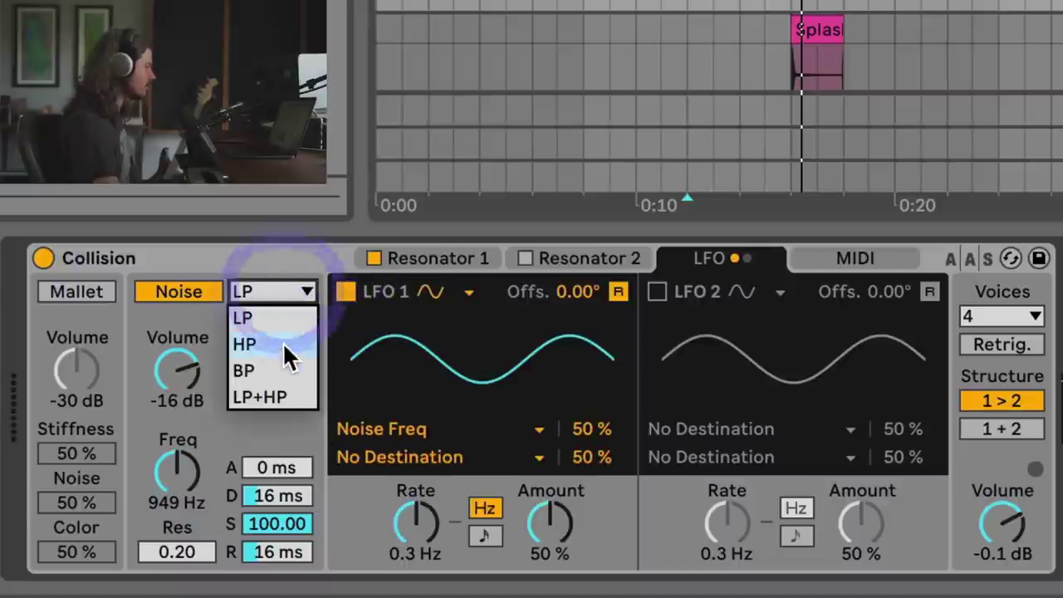
left_click(281, 368)
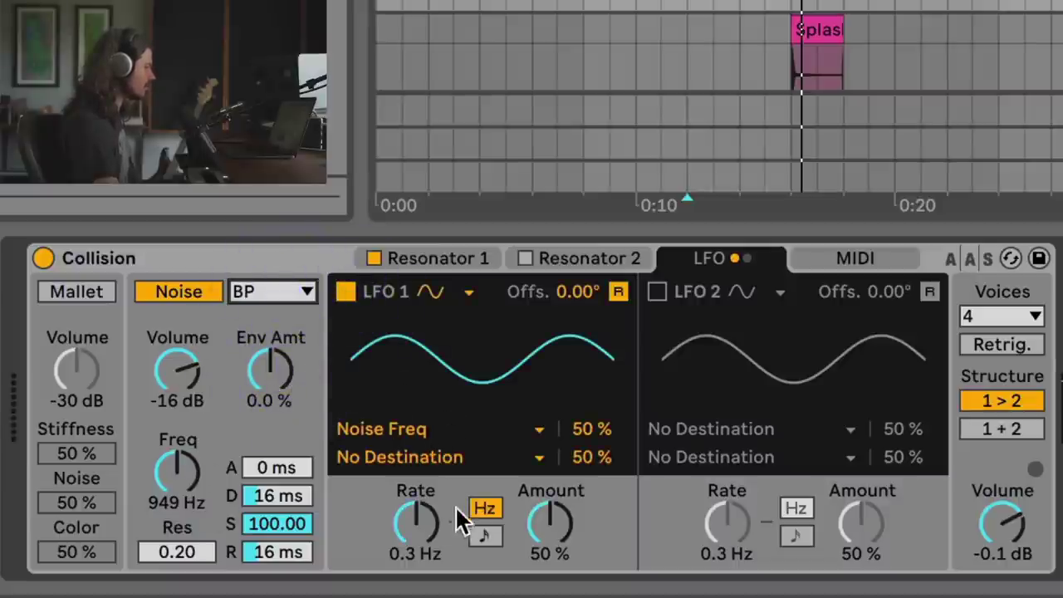
left_click_drag(540, 525, 541, 492)
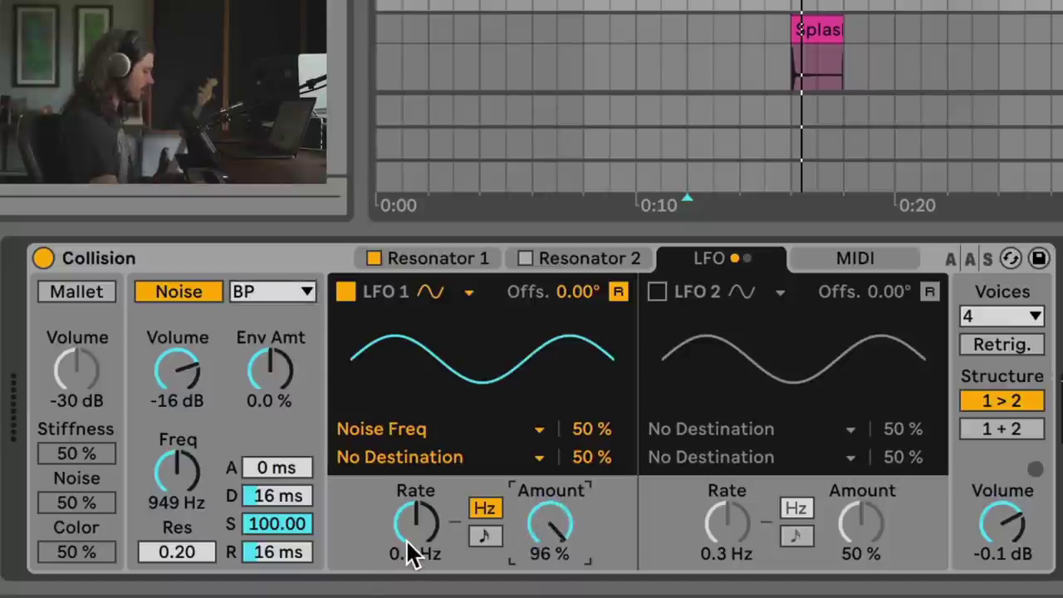
left_click_drag(406, 539, 406, 480)
left_click(591, 428)
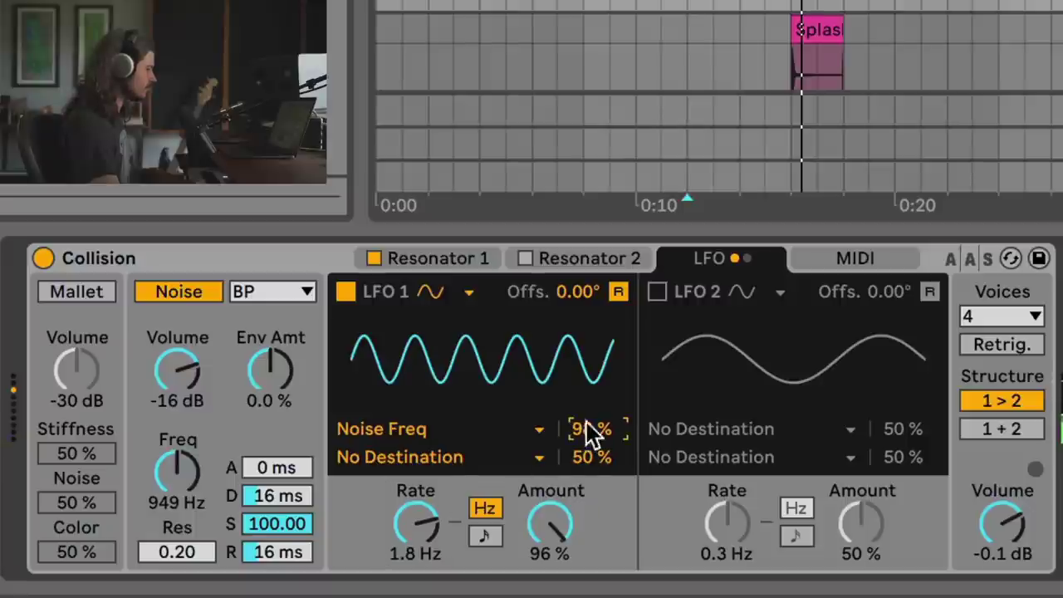
left_click_drag(419, 527, 394, 489)
Step: Set the Noise volume to 0.0 dB and its filter frequency to 269 Hz, keeping Env Amt at 0.0 %
left_click_drag(153, 378, 179, 394)
mouse_move(176, 472)
left_mouse_down()
mouse_move(176, 448)
mouse_move(176, 480)
left_mouse_up()
left_click_drag(283, 334, 283, 334)
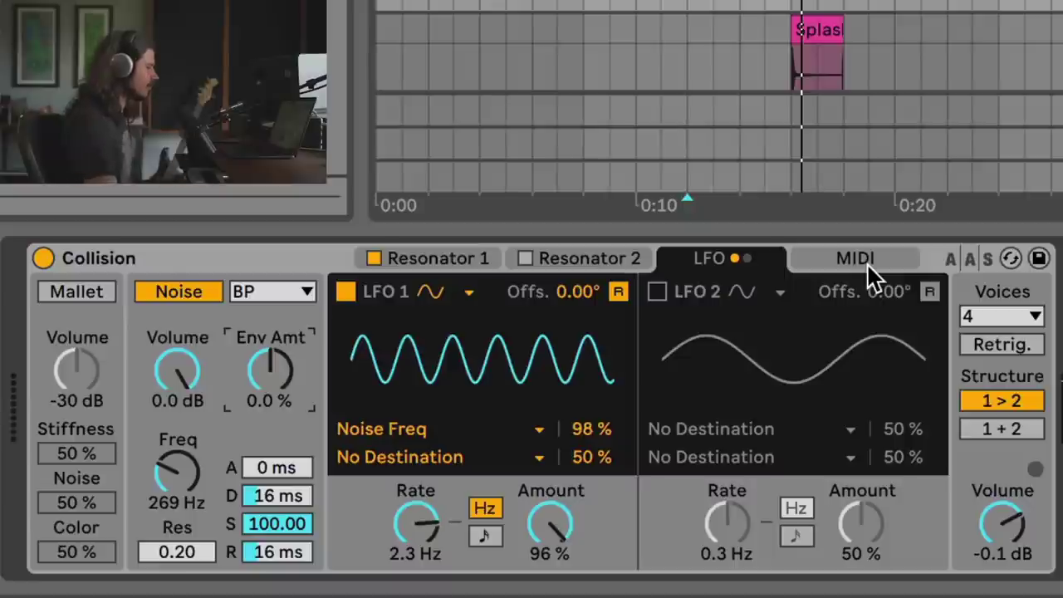
Step: Switch Resonator 1 to Pipe and set LFO 1's Rate to 10 Hz
left_click(457, 259)
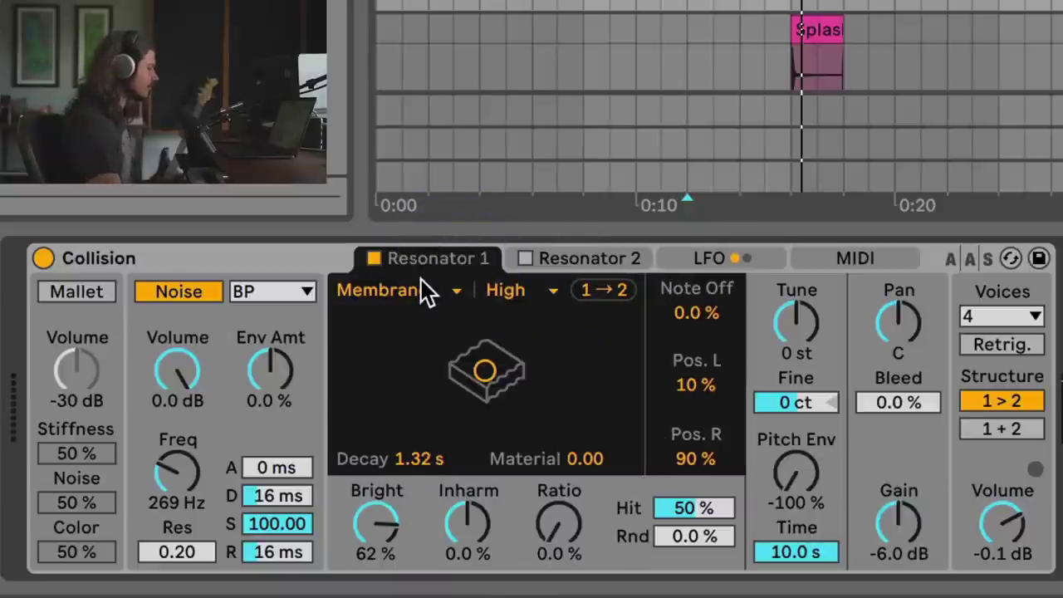
left_click_drag(423, 285, 416, 435)
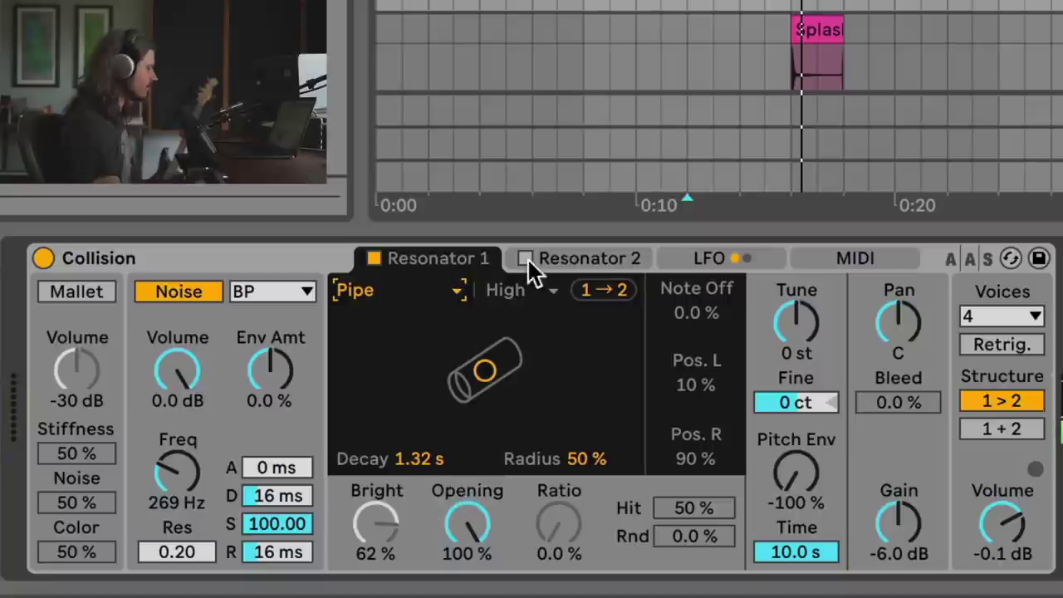
left_click(712, 259)
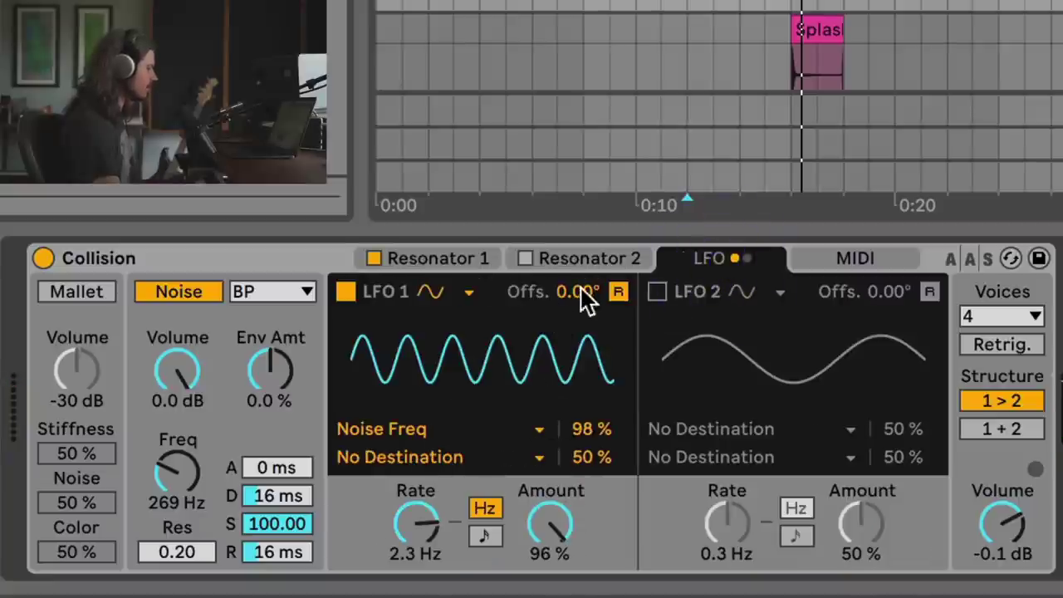
left_click_drag(416, 525, 415, 465)
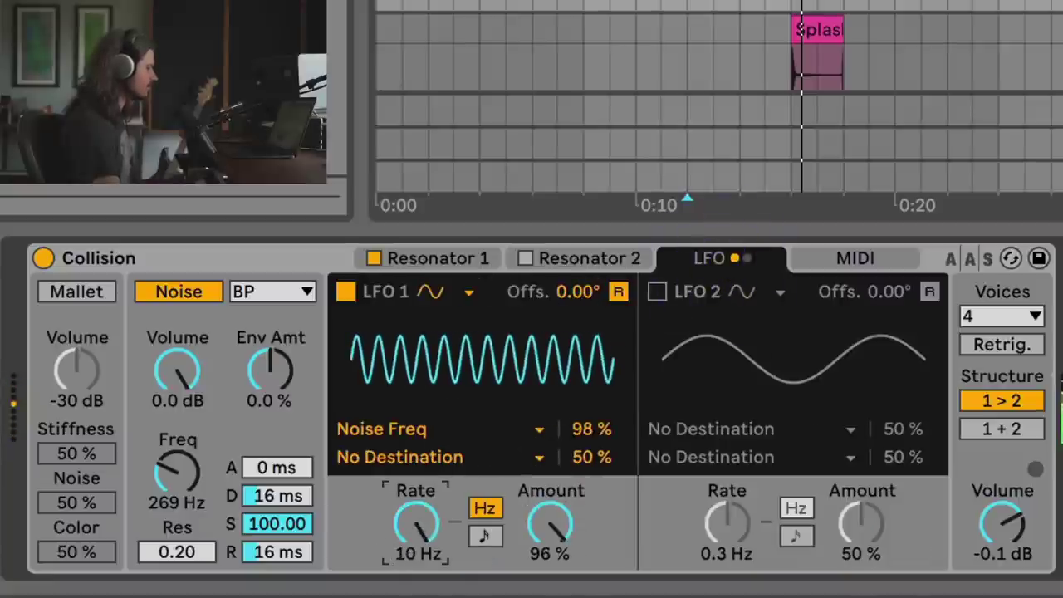
mouse_move(415, 525)
left_mouse_down()
mouse_move(415, 569)
mouse_move(415, 524)
left_mouse_up()
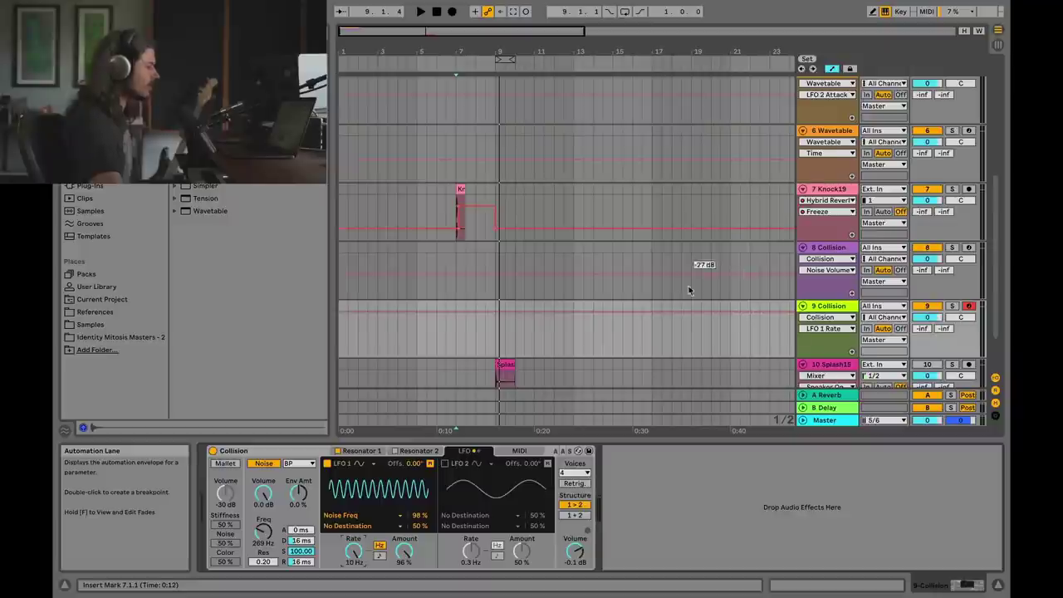
Step: Solo the Splash15 track and play its clip from the start, with the clip's sample details open
scroll(712, 284, "down", 2)
left_click(824, 308)
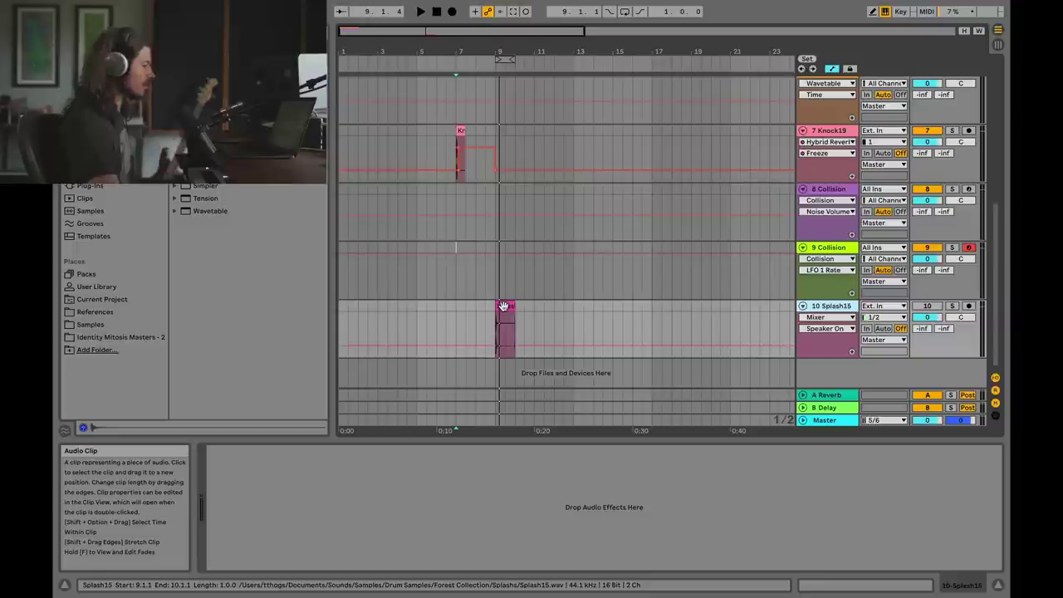
left_click_drag(499, 55, 501, 133)
scroll(565, 249, "right", 5)
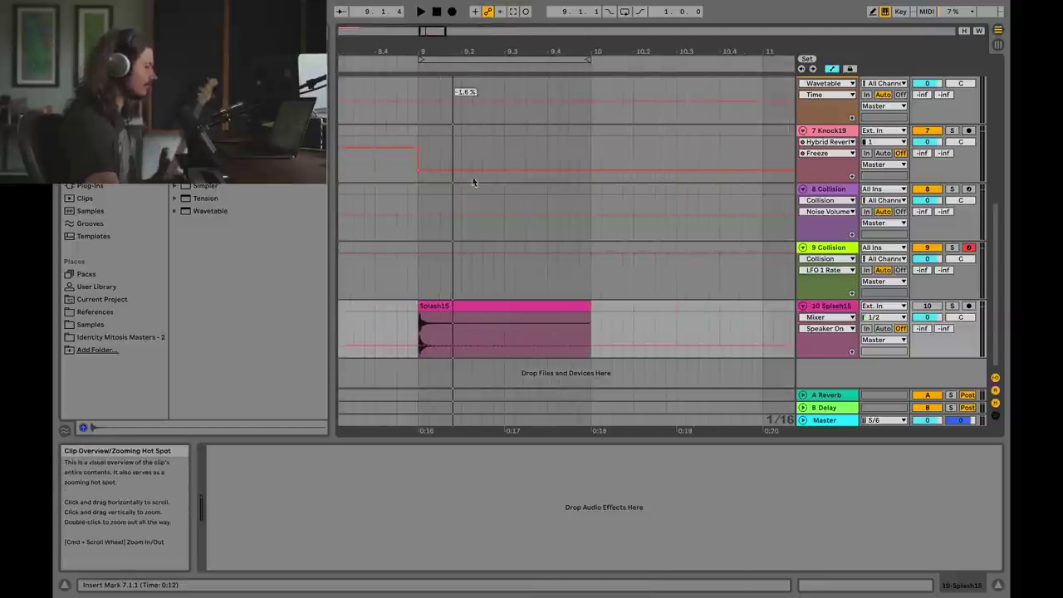
left_click(479, 312)
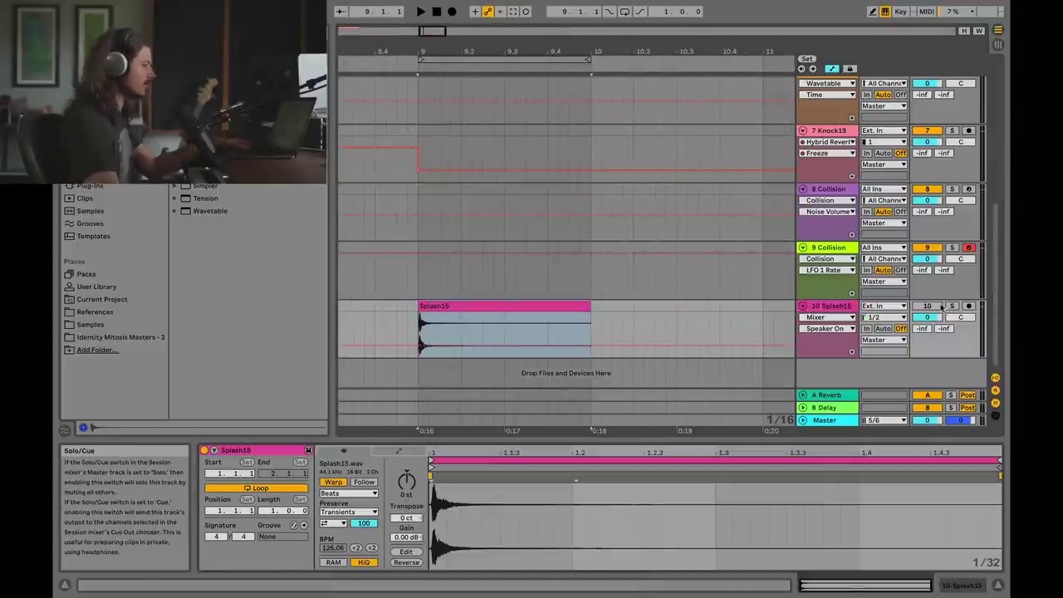
left_click(951, 307)
key("space")
key("space")
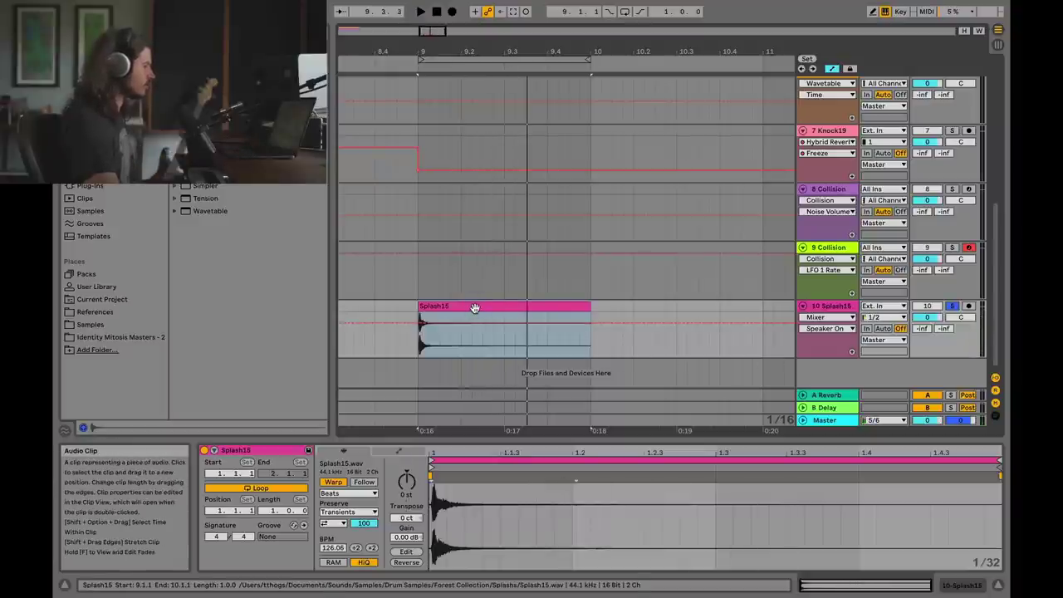
Step: Reverse the Splash15 clip and play its ending from 9.4.1
left_click(406, 562)
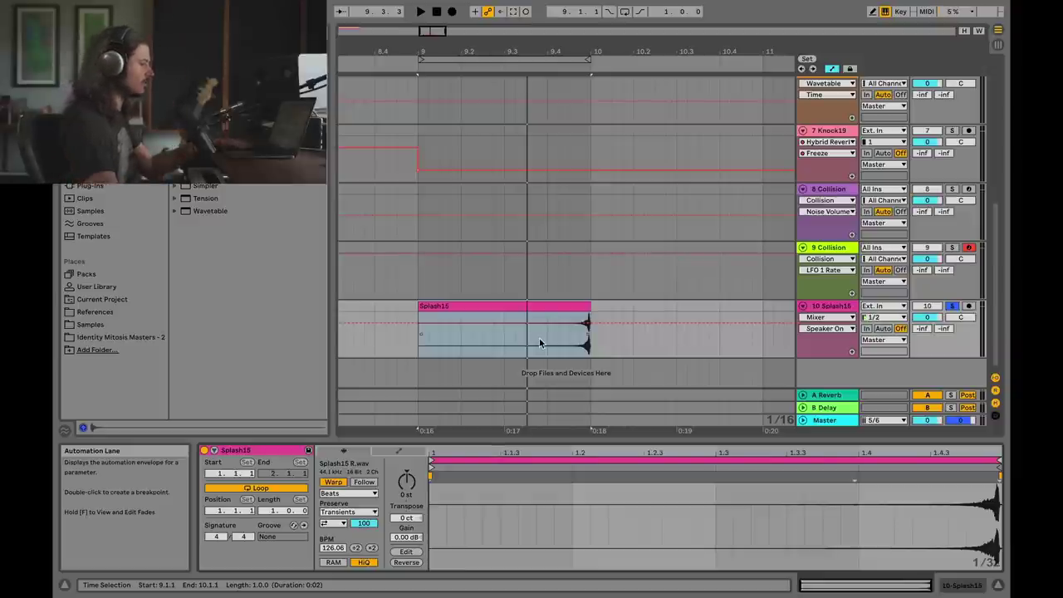
left_click(537, 341)
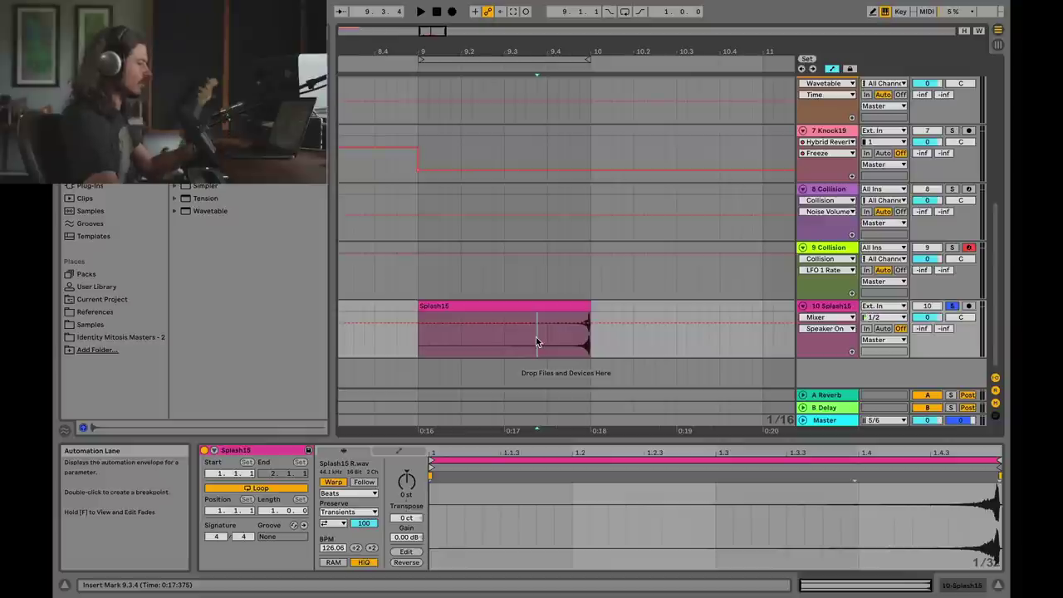
left_click(545, 333)
key("space")
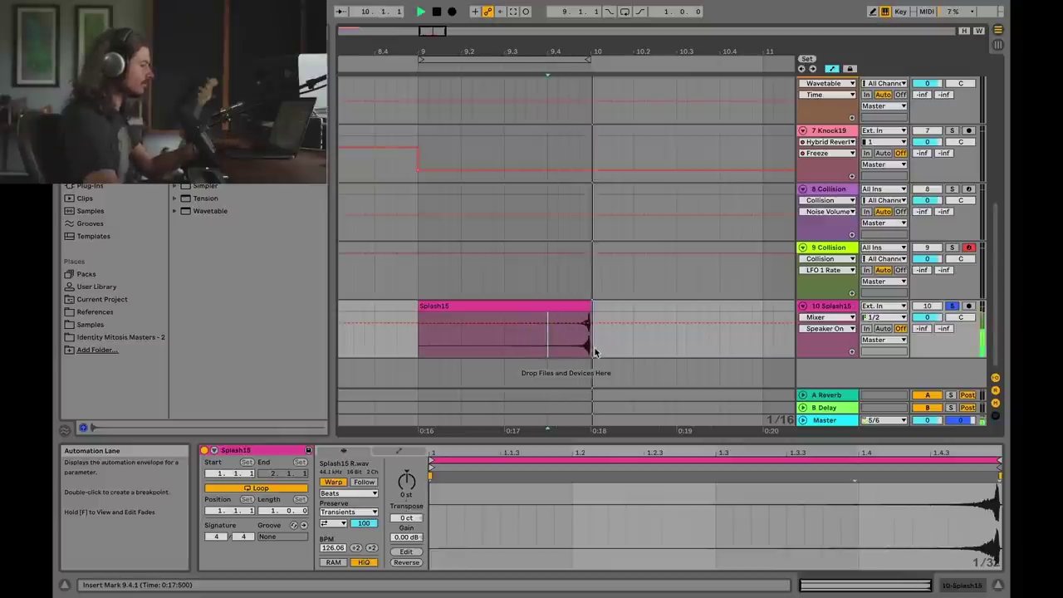
key("space")
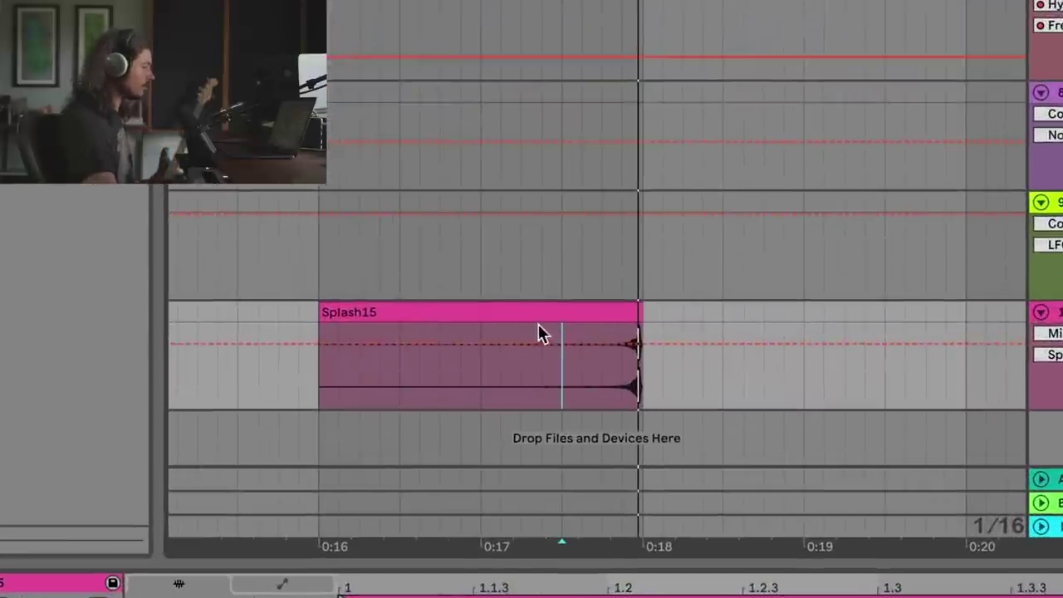
Step: Cut away the Splash15 clip before about 0:17.5, stretch the remaining tail back to start at 0:16, and play it
key("ctrl+e")
left_click(543, 324)
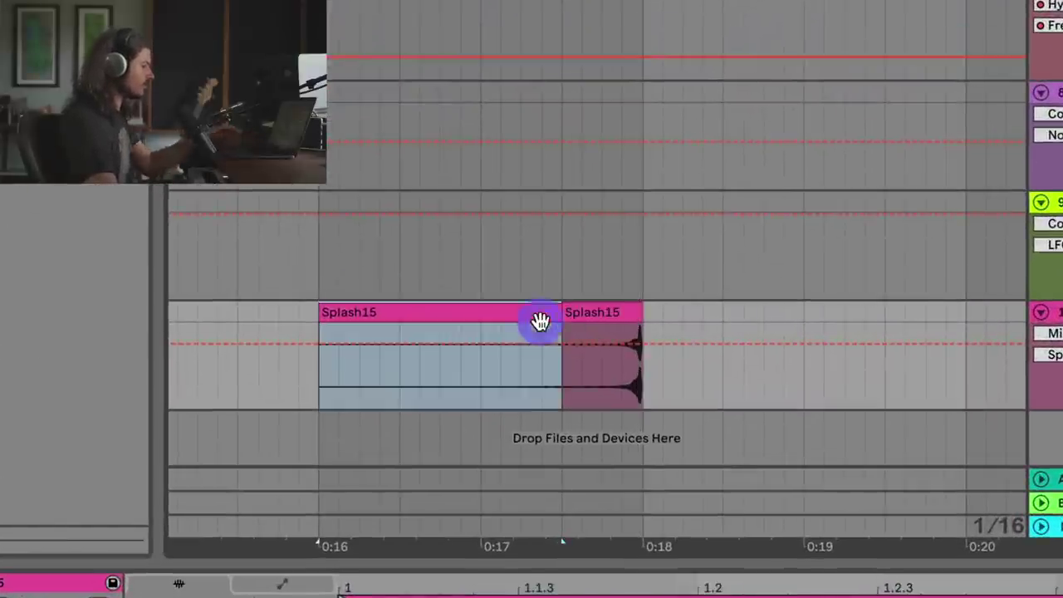
left_click(581, 313)
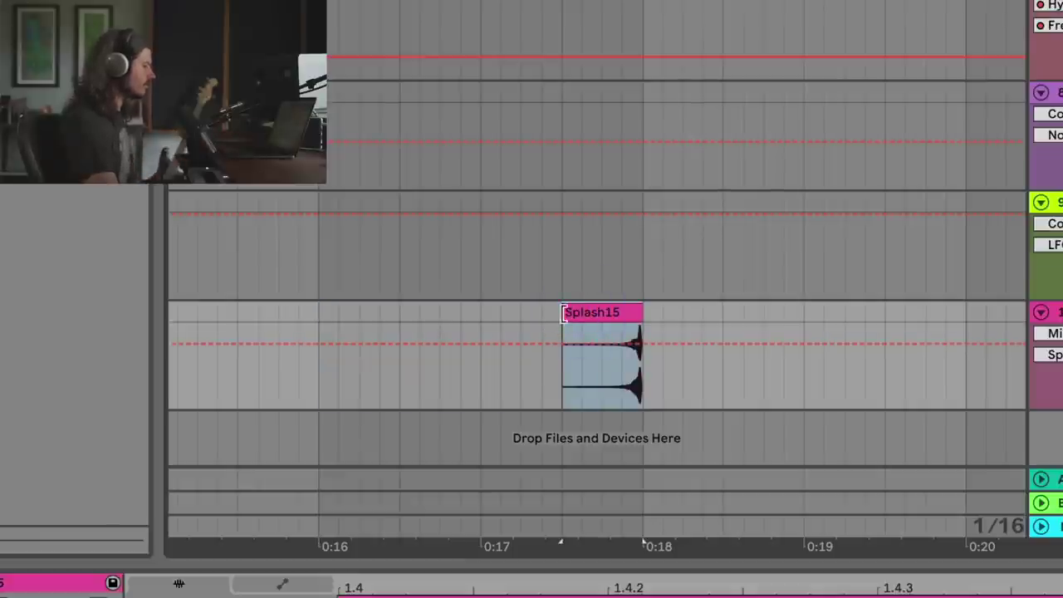
left_click_drag(562, 312, 322, 315)
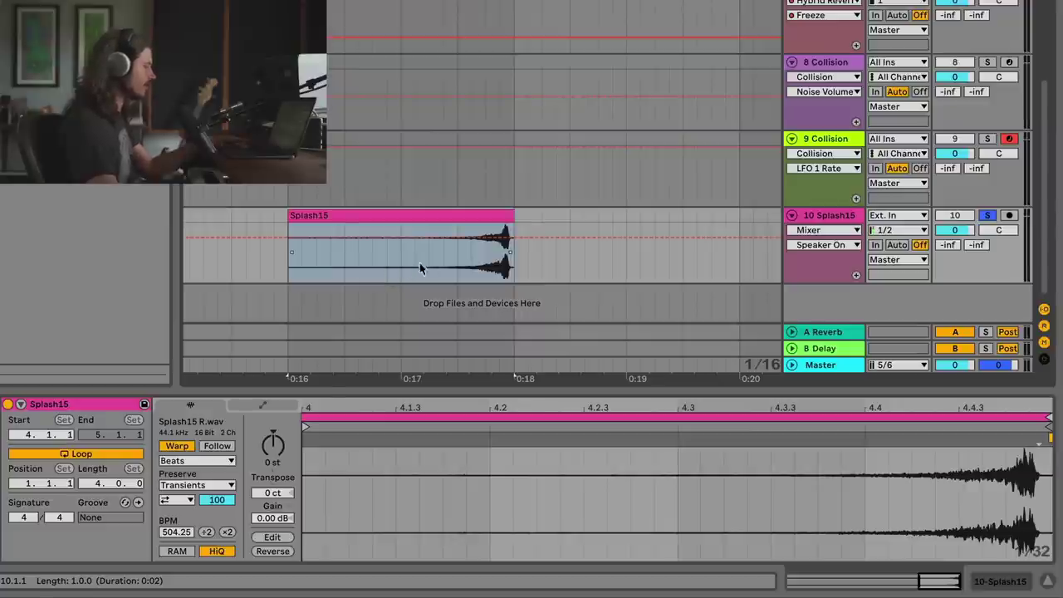
key("space")
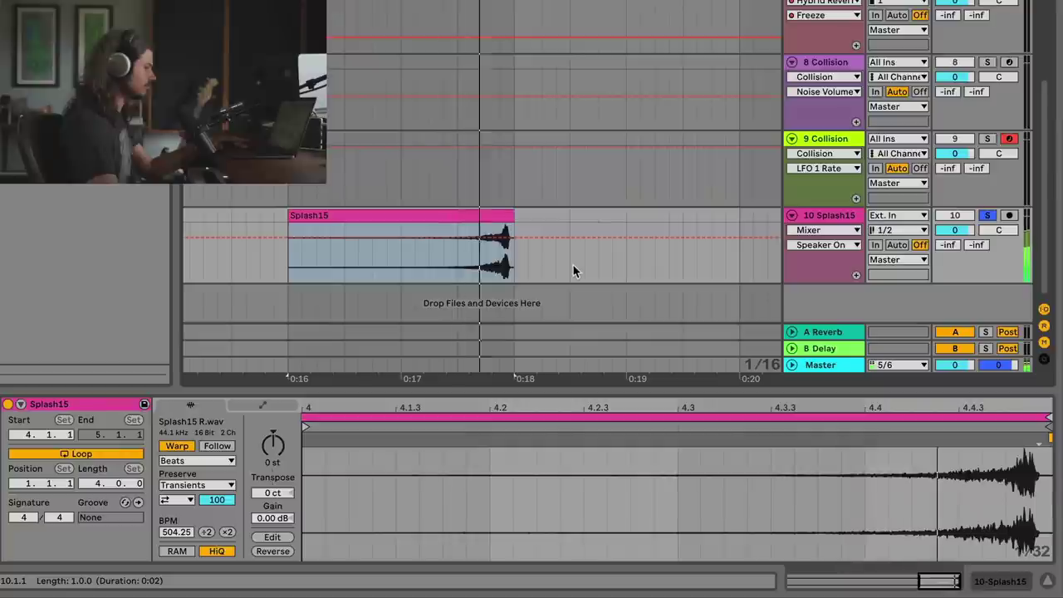
Step: Switch the Splash15 clip's warp mode to Texture and try a Grain Size of 42.78
left_click(208, 461)
left_click(205, 500)
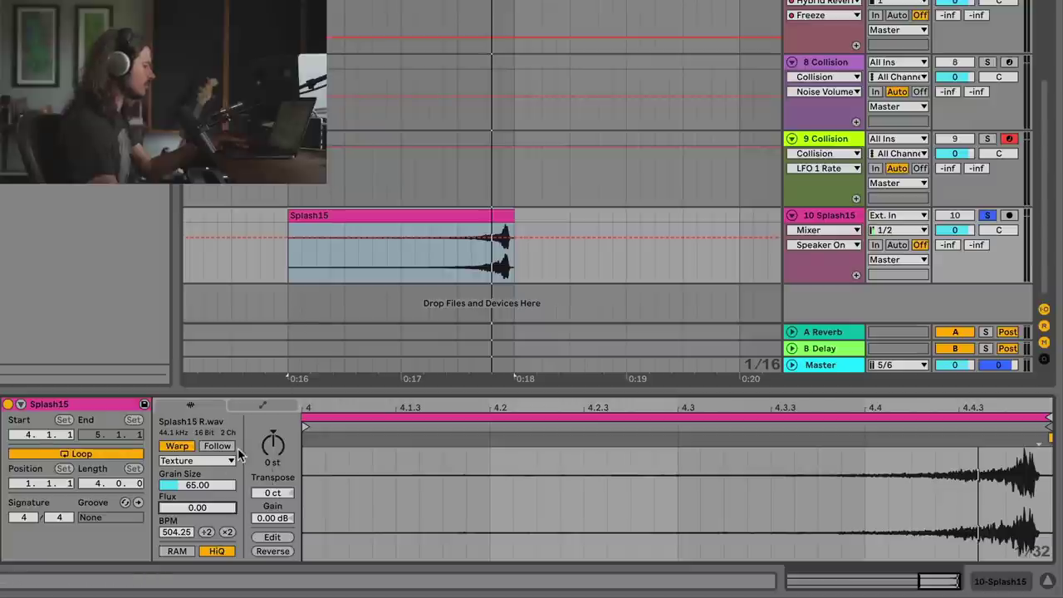
mouse_move(192, 488)
left_mouse_down()
mouse_move(192, 505)
mouse_move(193, 477)
left_mouse_up()
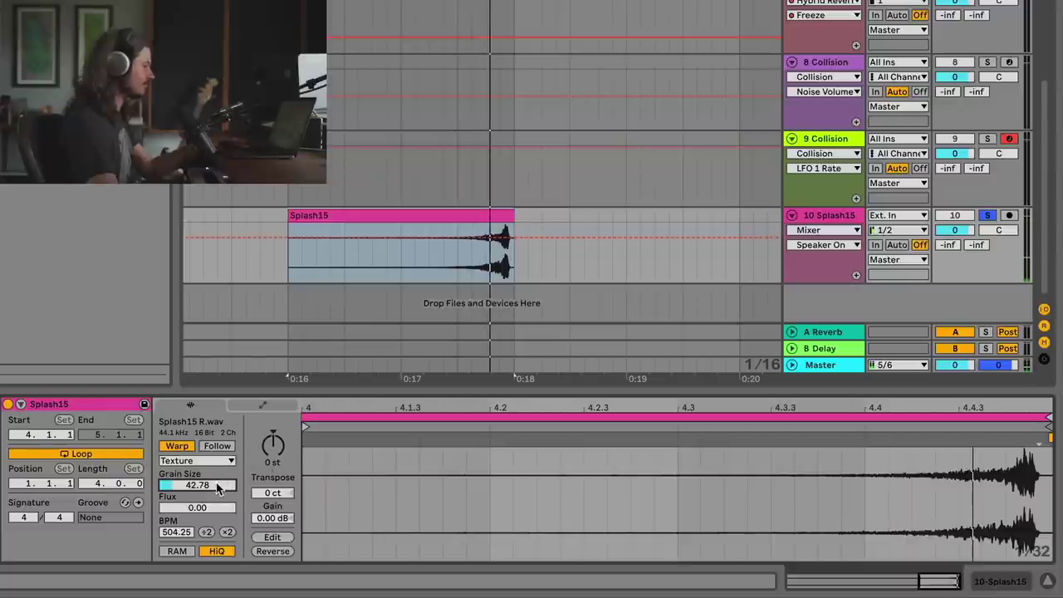
Step: Set Grain Size to 79.48, draw its clip envelope falling from 100 % to 14.0 % near the end, and play the clip
left_click(260, 406)
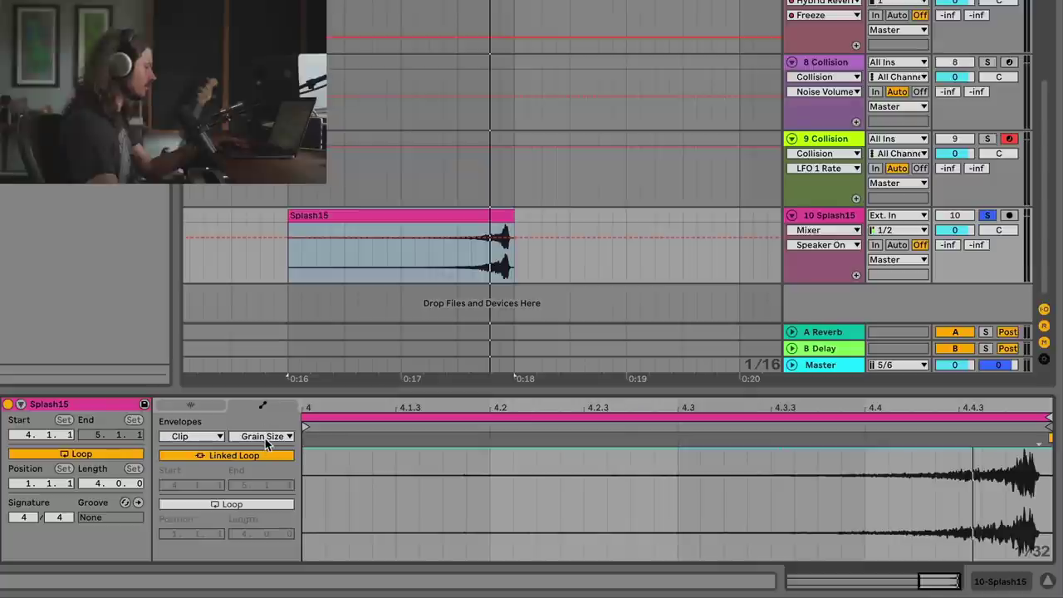
left_click(306, 448)
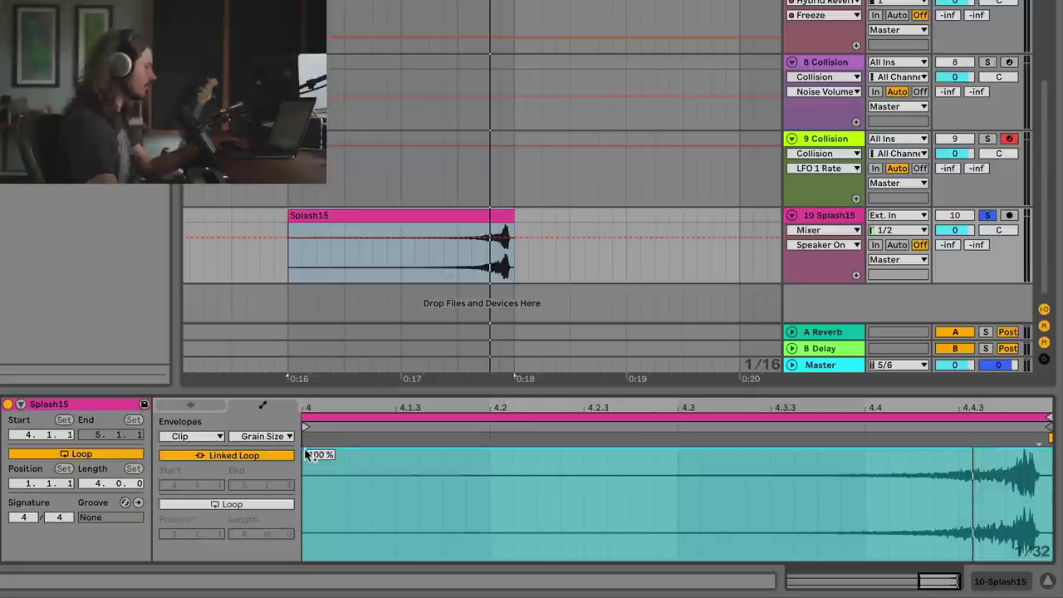
left_click(192, 405)
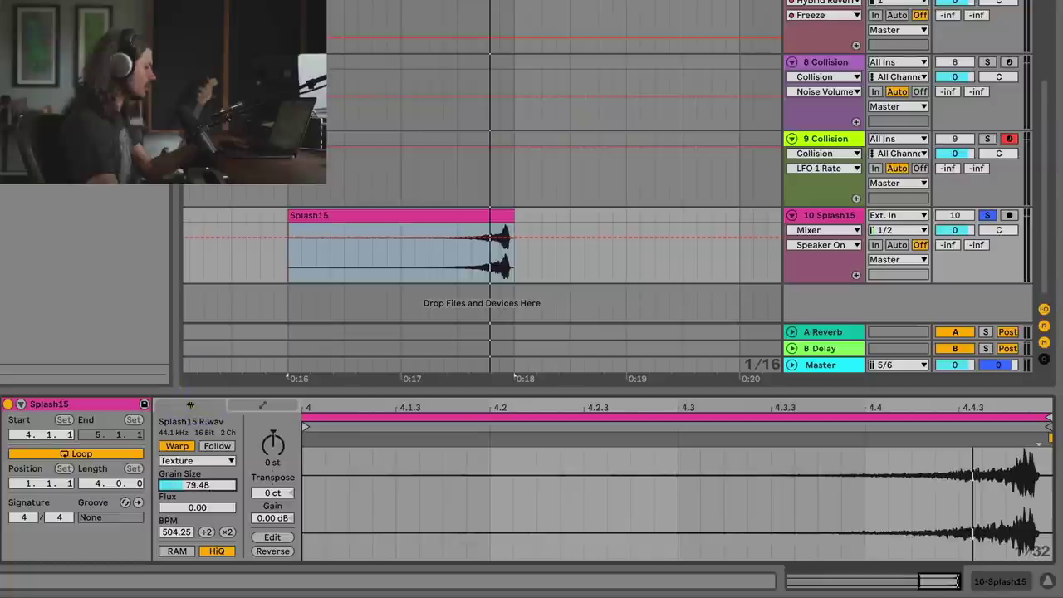
left_click(255, 404)
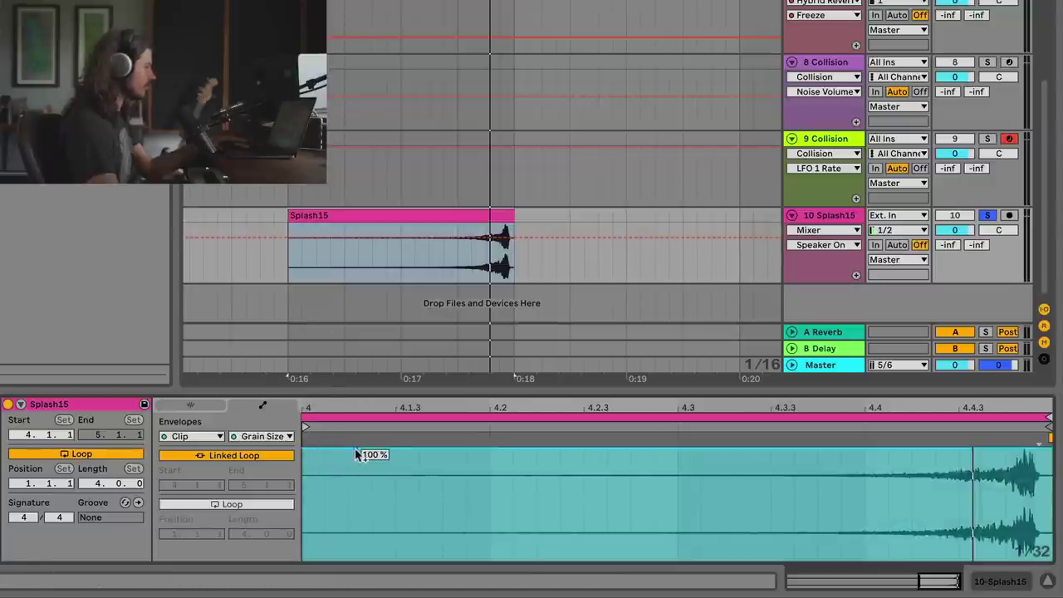
left_click_drag(697, 454, 1030, 538)
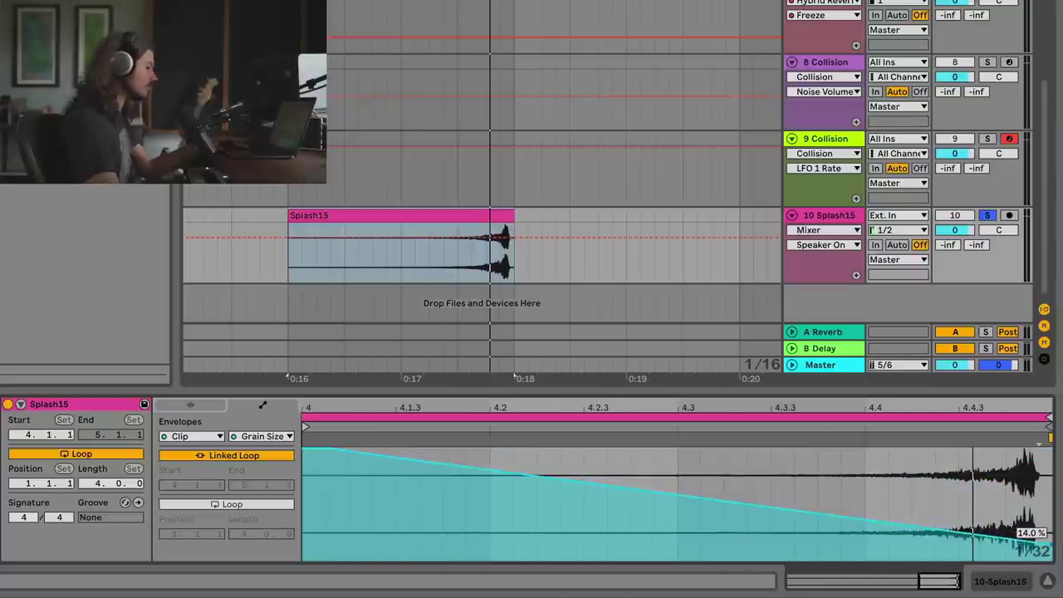
key("space")
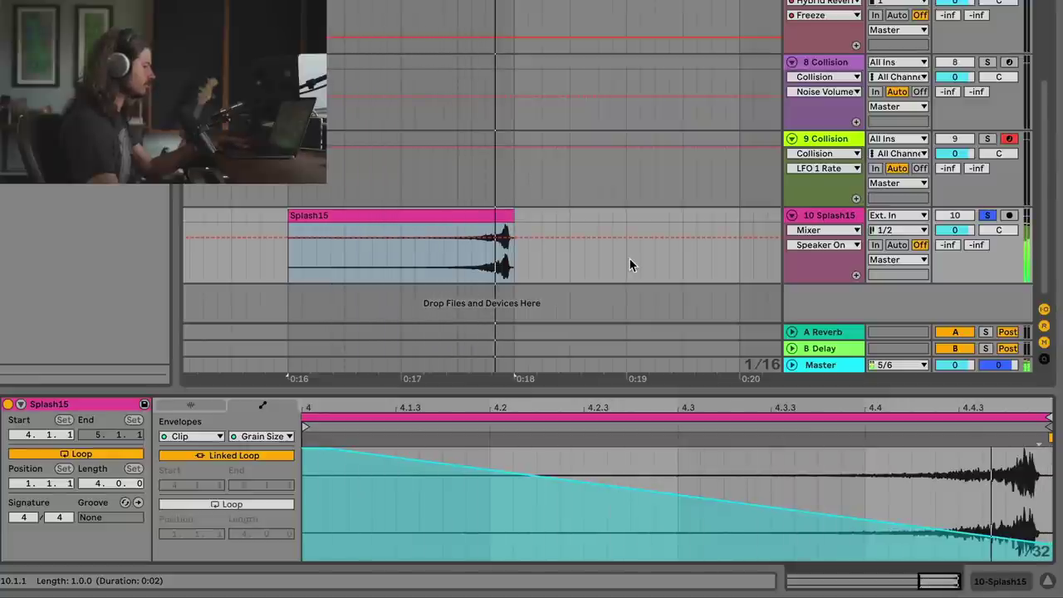
Step: Freeze and flatten the Splash15 track to print its Texture warping to audio
left_click(822, 215)
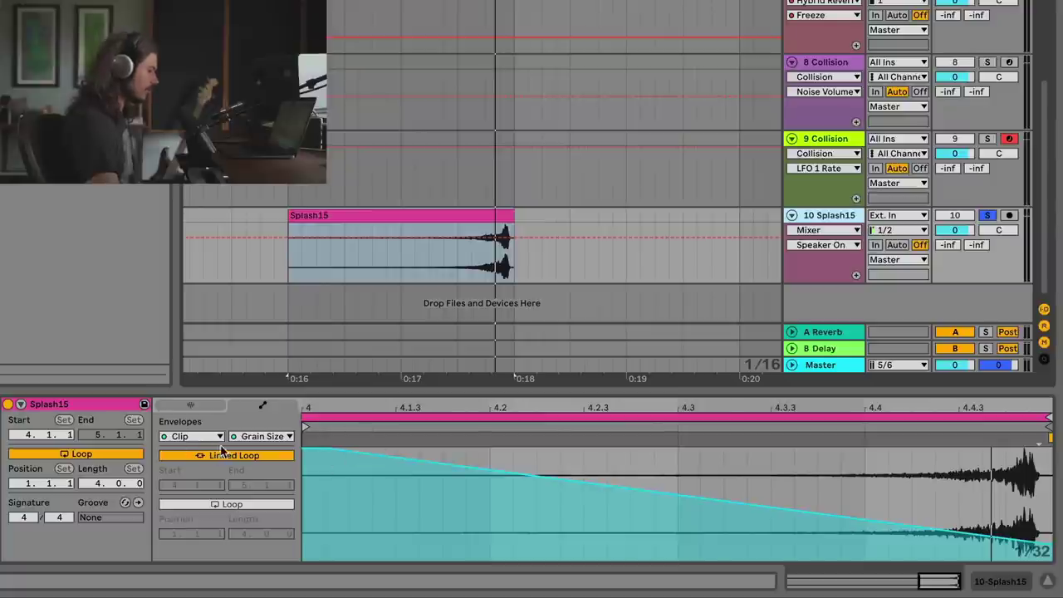
right_click(833, 223)
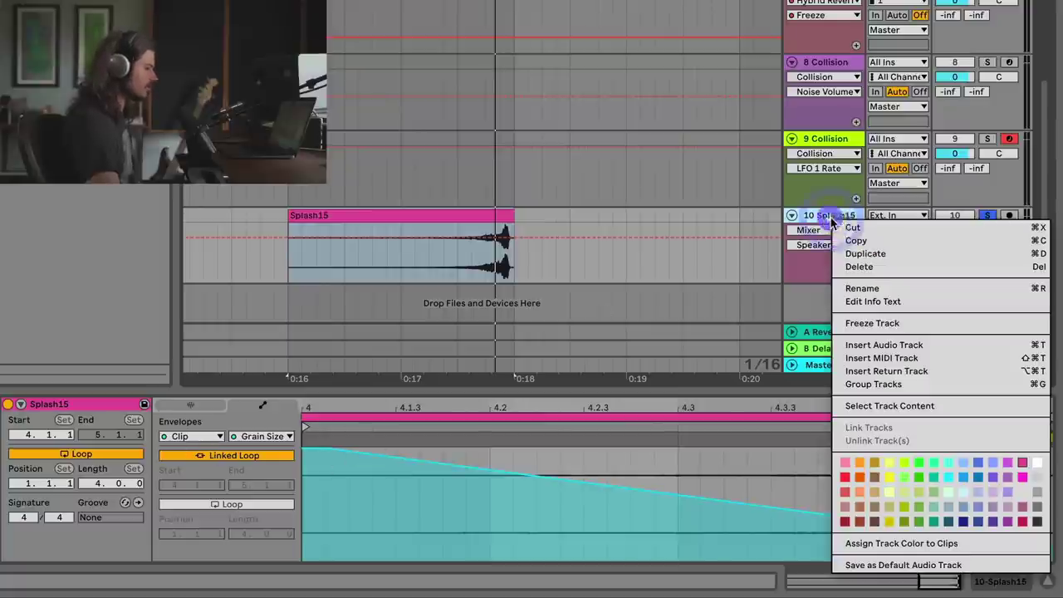
left_click(868, 319)
right_click(839, 215)
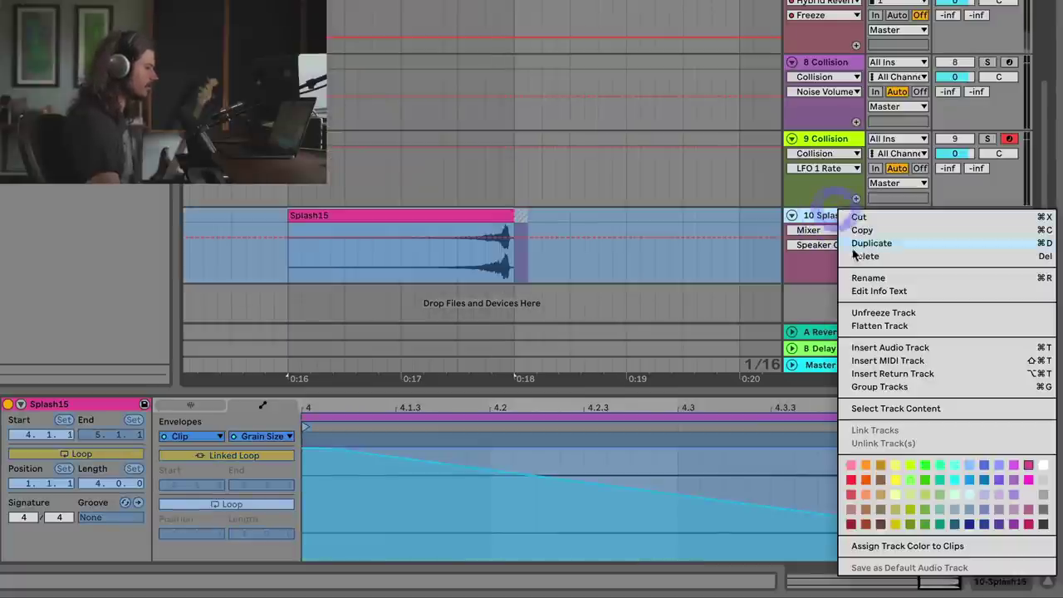
left_click(868, 313)
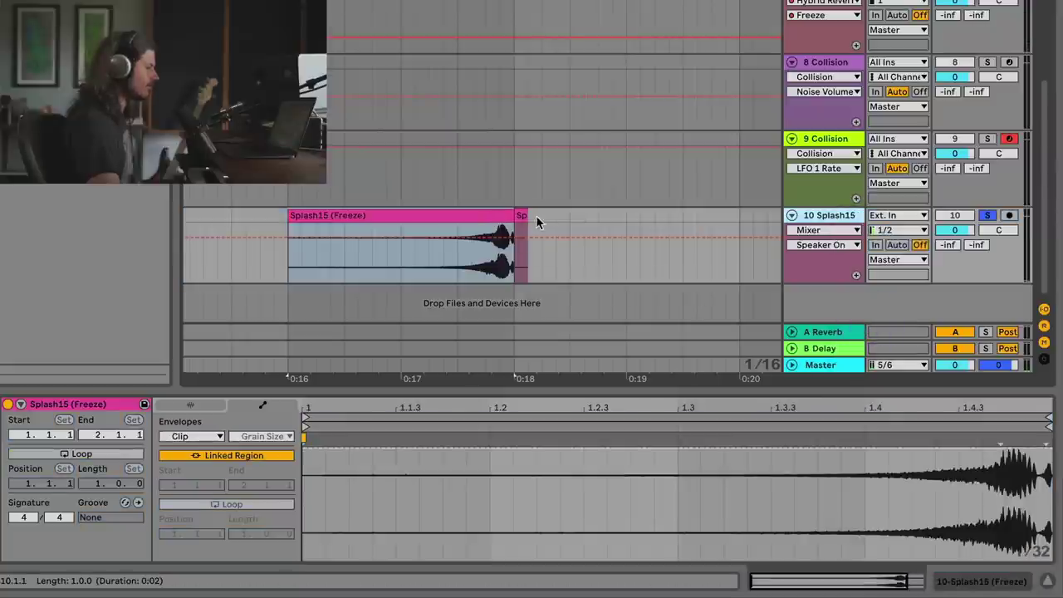
Step: Delete the short leftover clip after 0:18 and stretch the flattened Splash15 clip so it ends at 0:20
right_click(521, 215)
left_click(545, 182)
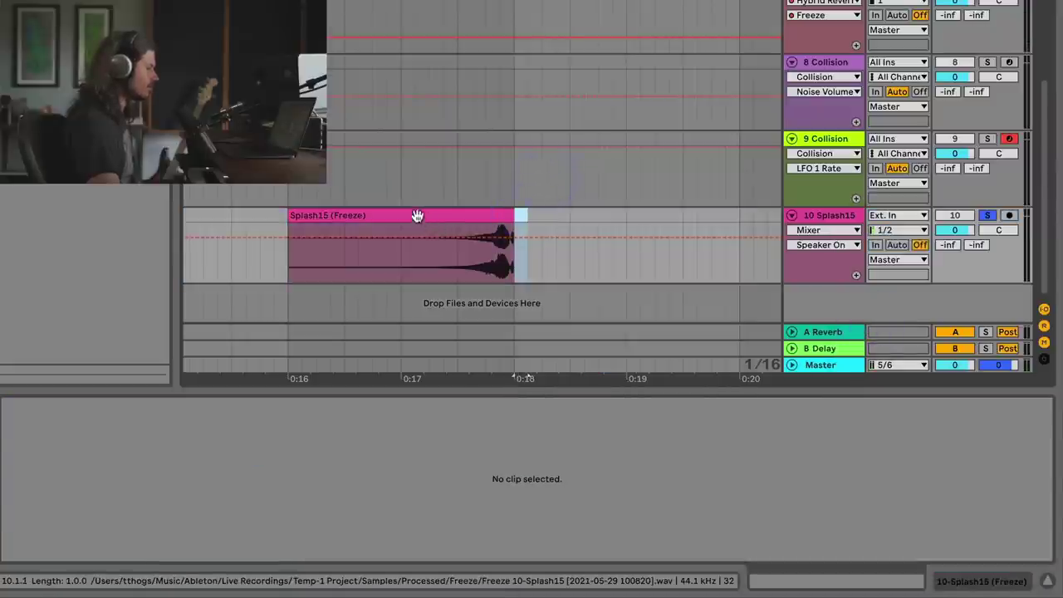
left_click(417, 223)
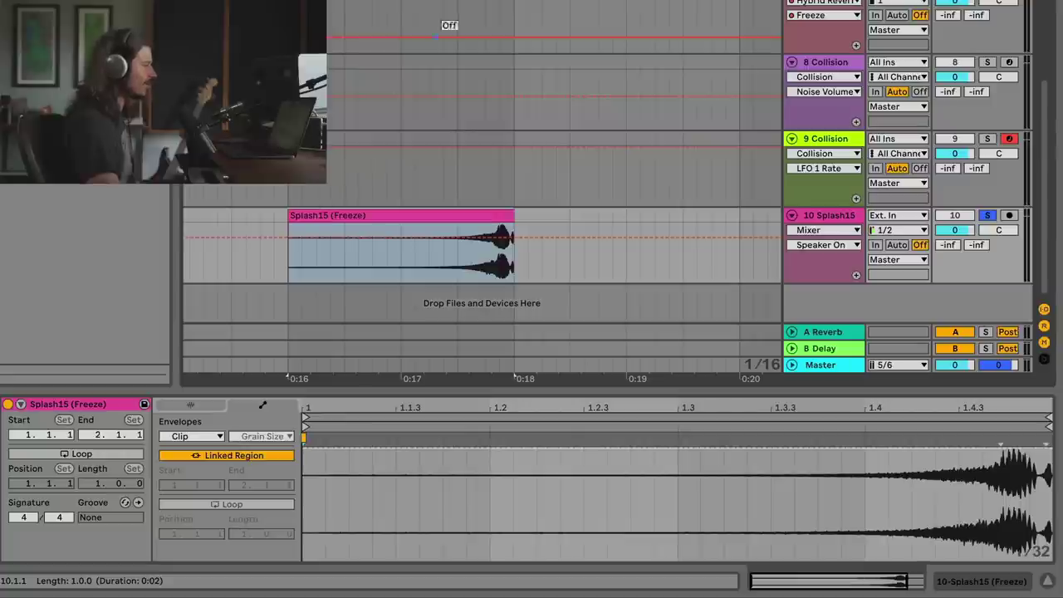
scroll(498, 166, "down", 1)
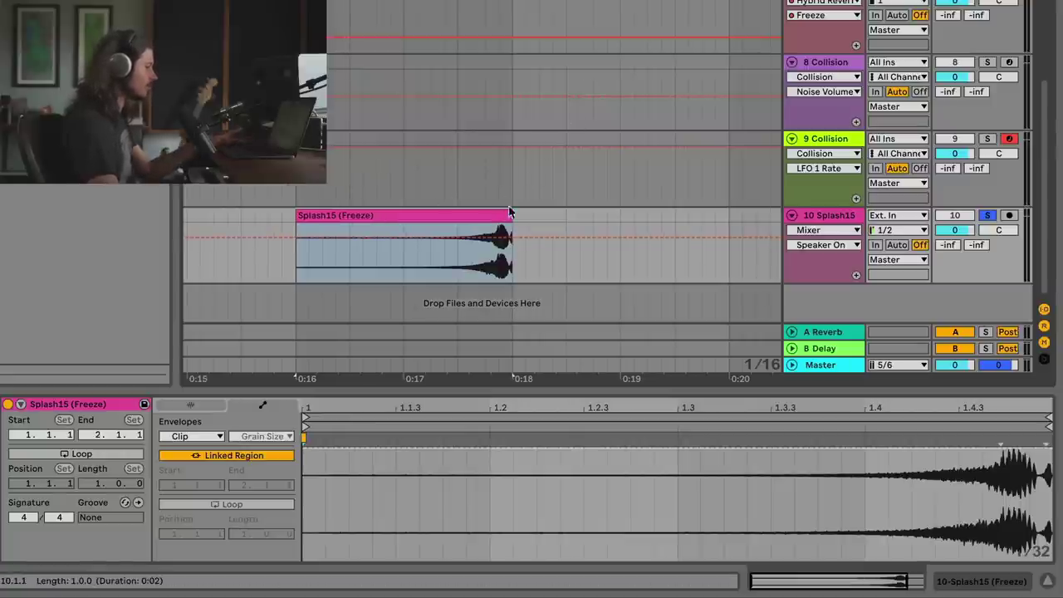
left_click_drag(555, 216, 736, 219)
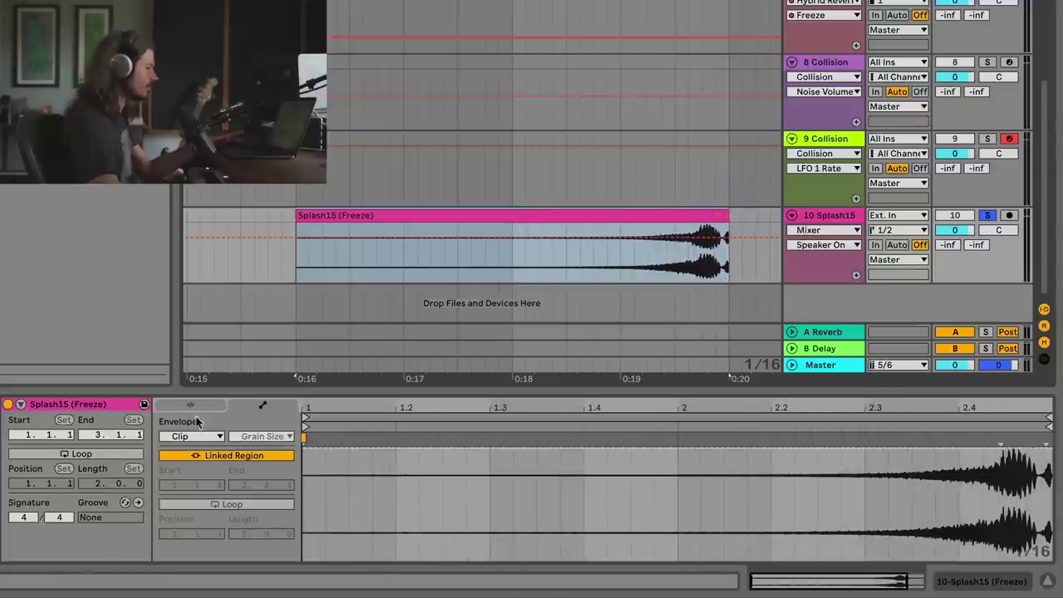
Step: Set the flattened clip's warp mode to Texture with a Grain Size of 95.80, and play it from near its start
left_click(195, 407)
left_click(197, 460)
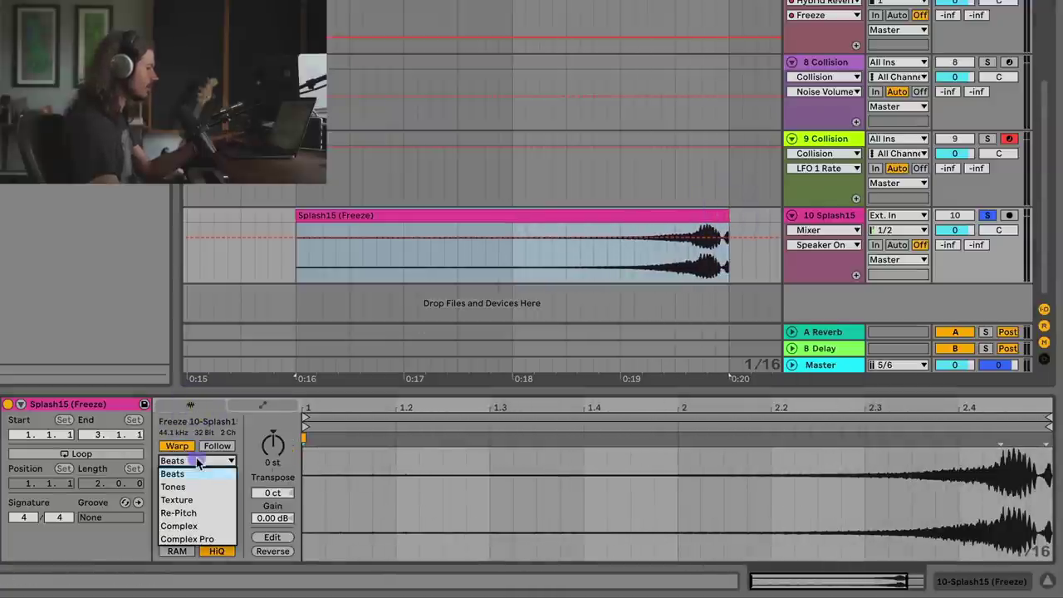
left_click(212, 502)
left_click_drag(197, 506, 198, 548)
left_click(307, 260)
key("space")
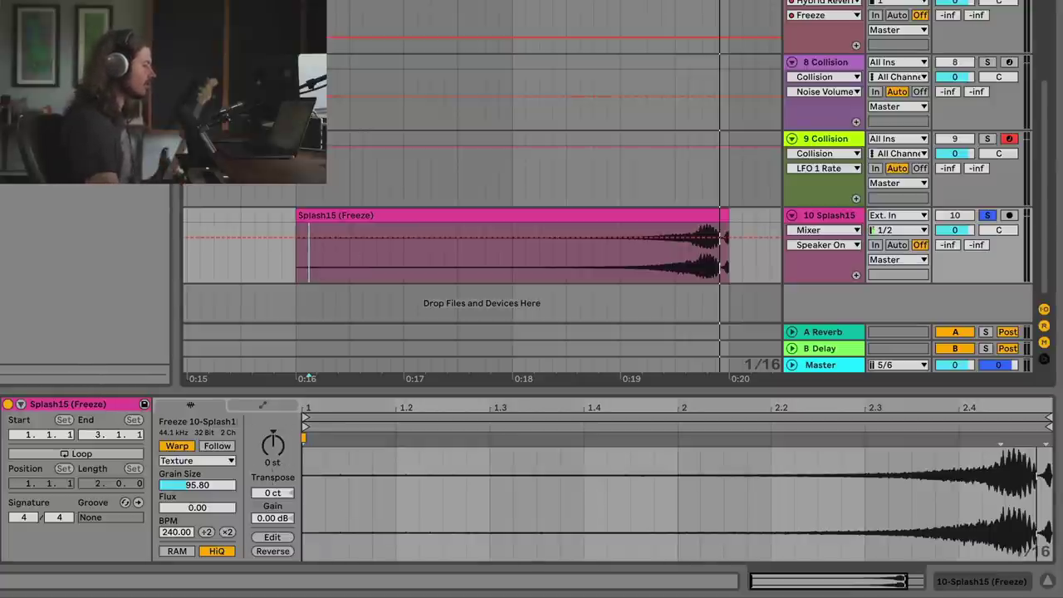
Step: Show the flattened clip's Transposition envelope and draw a rising pitch ramp from its start towards the middle
left_click_drag(273, 452, 271, 459)
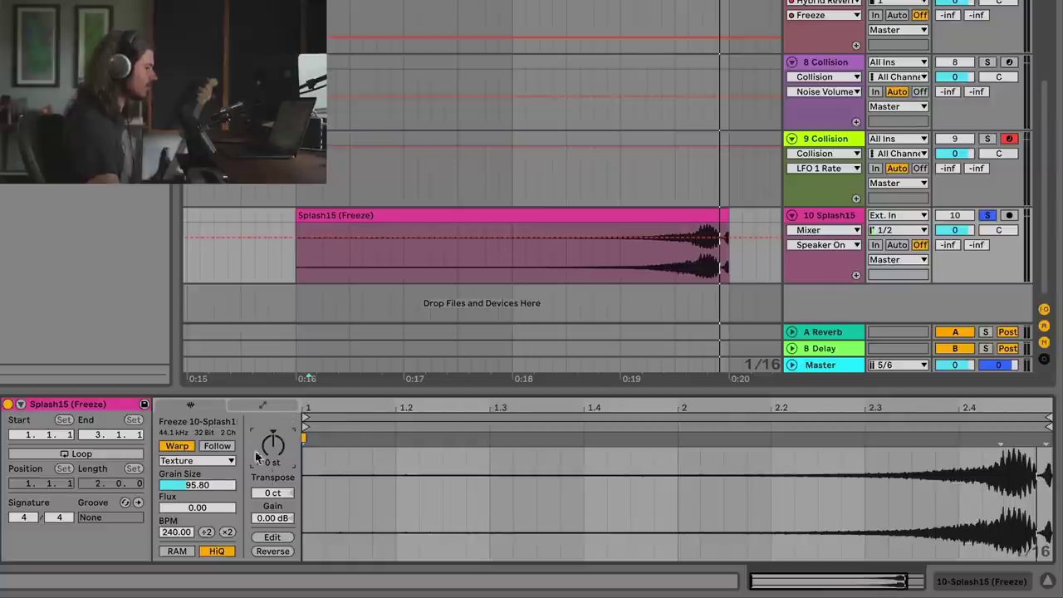
left_click(245, 406)
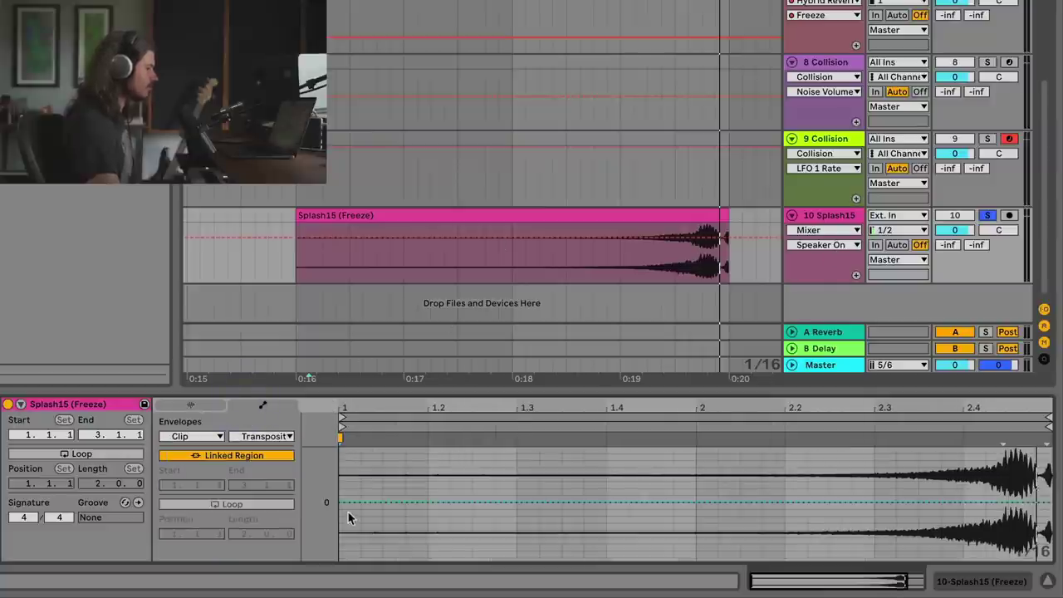
left_click_drag(350, 503, 722, 459)
Step: Lower the Splash15 track volume to -6.0 dB and play the clip from its middle
left_click_drag(955, 230, 954, 246)
left_click(552, 274)
key("space")
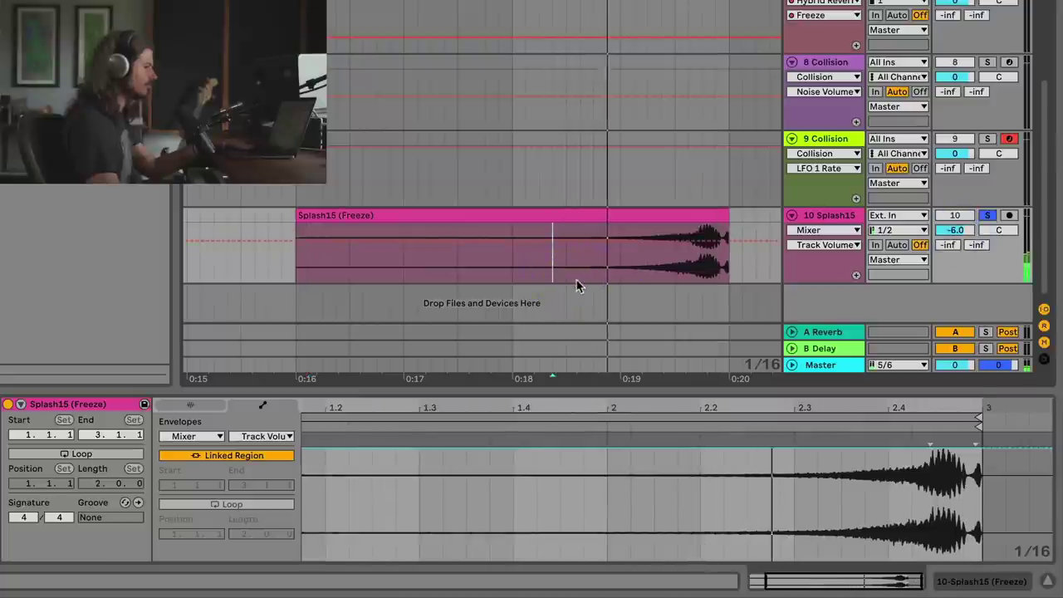
left_click(499, 278)
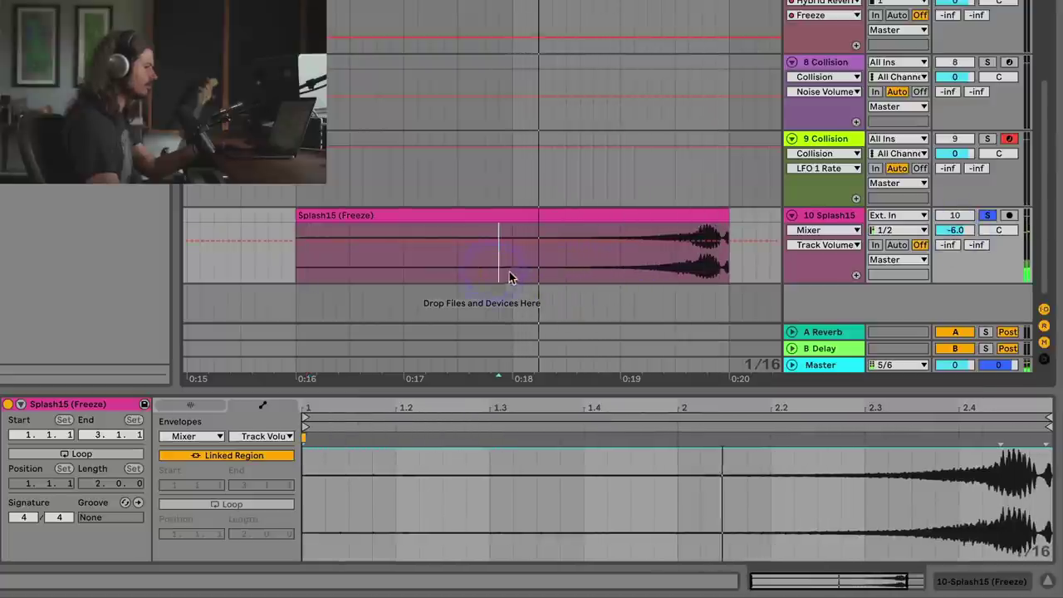
key("space")
key("space")
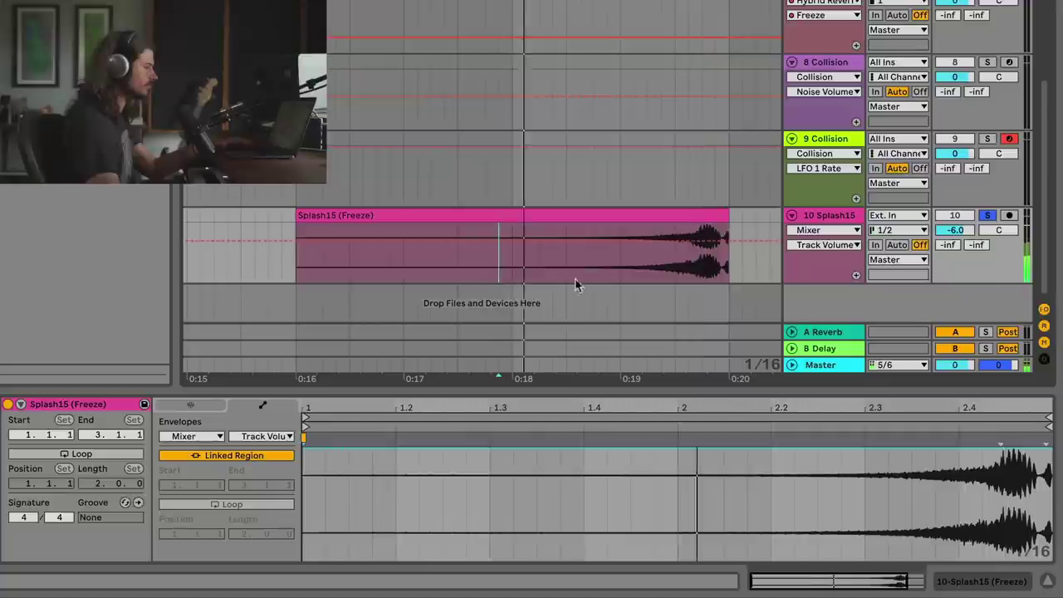
Step: Add an Auto Filter to the Splash15 track as a low-pass at 13.0 kHz with 0.0 % resonance, and play the clip
left_click(841, 218)
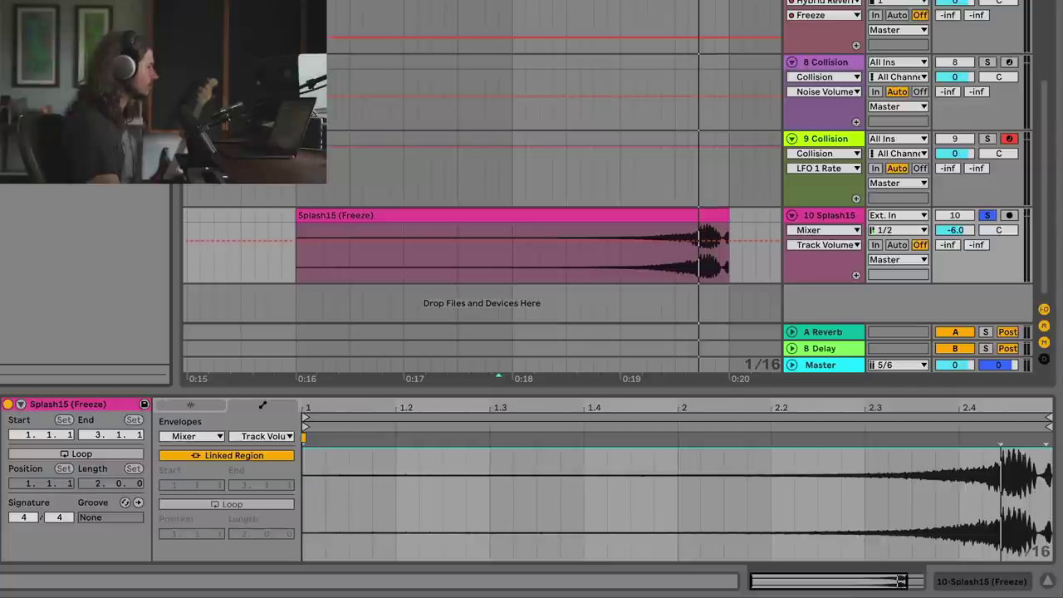
key("shift+Tab")
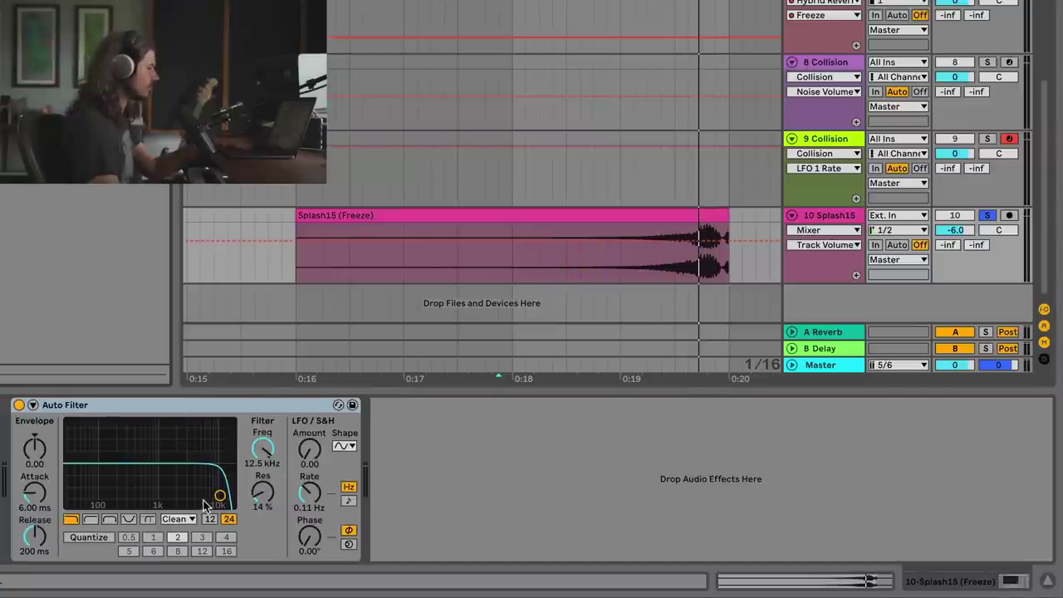
key("space")
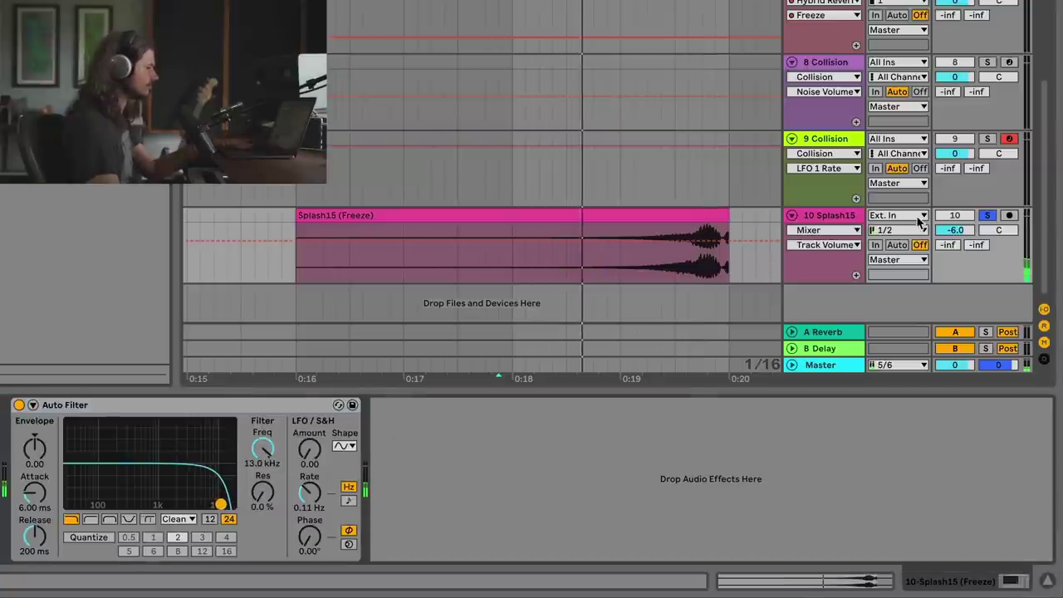
key("space")
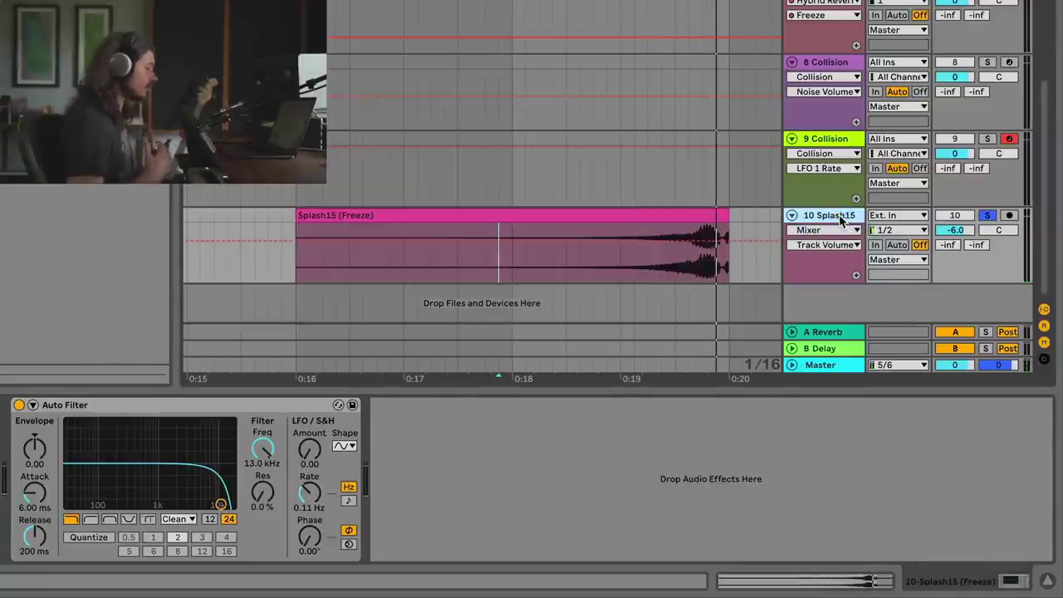
Step: Open the sample details of the flattened Splash15 clip and view the whole clip in the arrangement
left_click(582, 216)
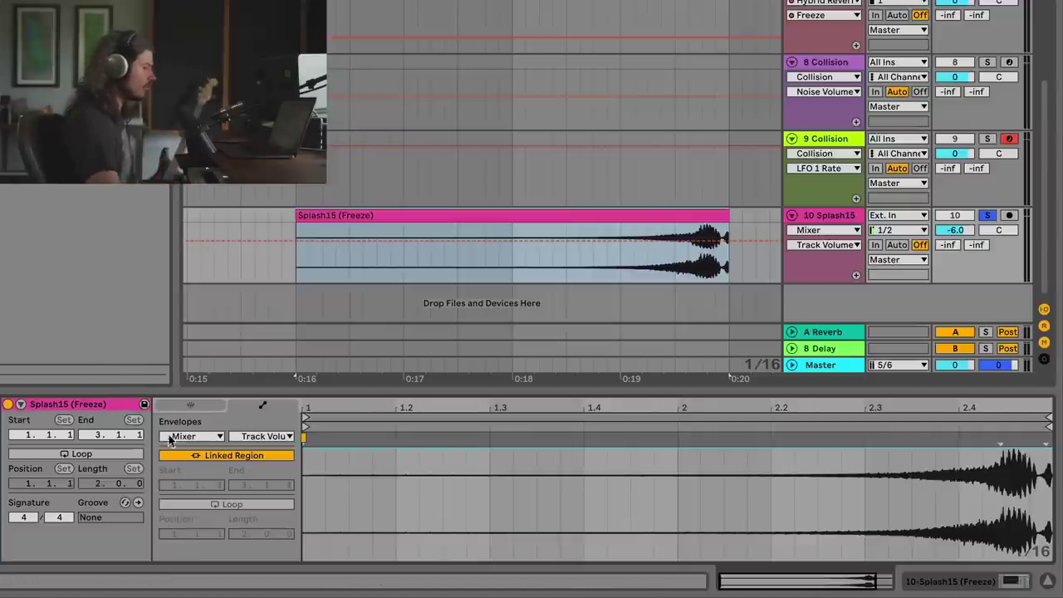
left_click(191, 404)
left_click_drag(728, 372, 694, 374)
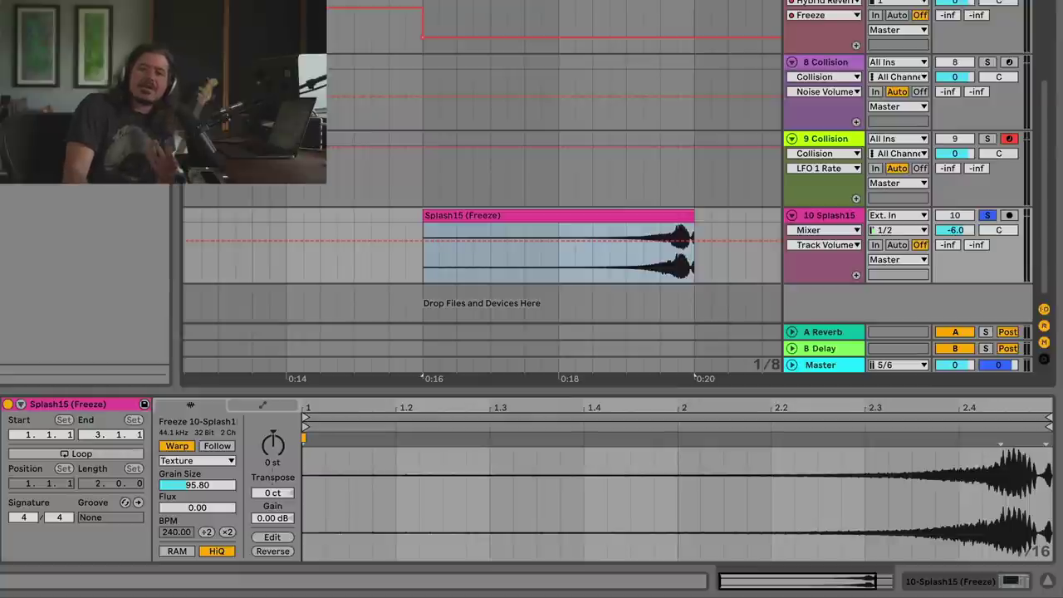